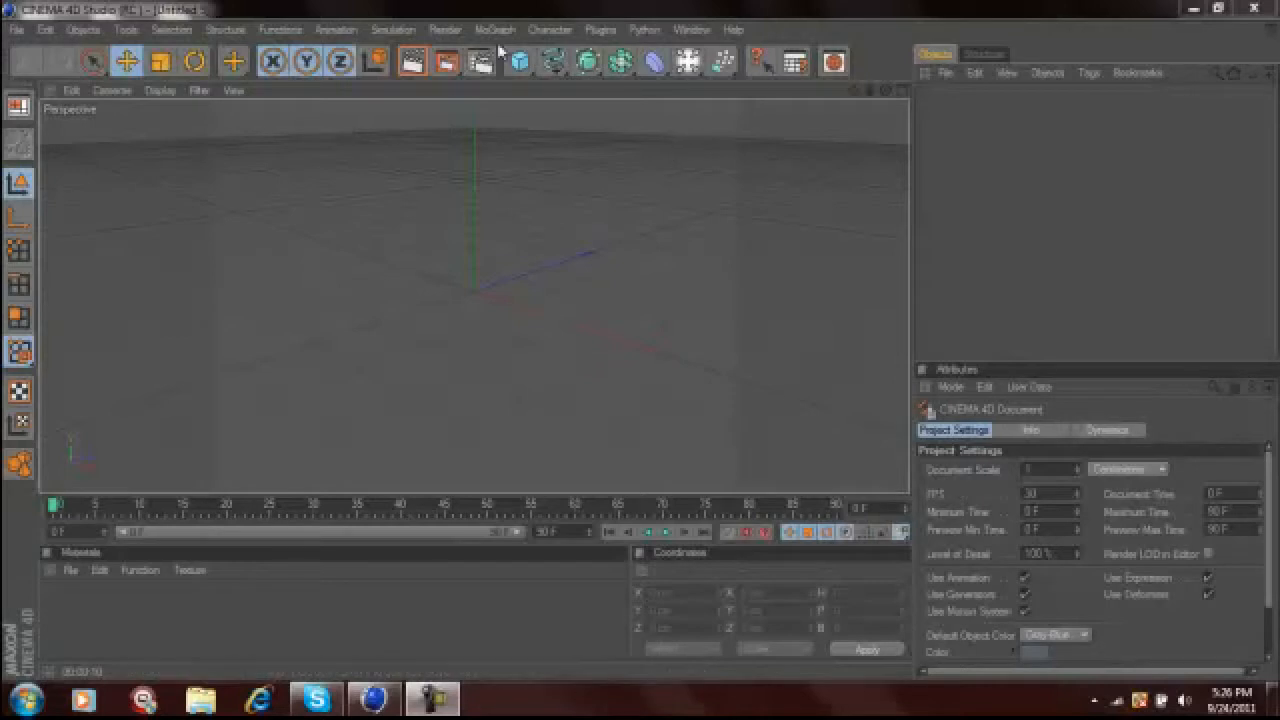
Add a MoText object and set its text to "Pronox".
click(496, 32)
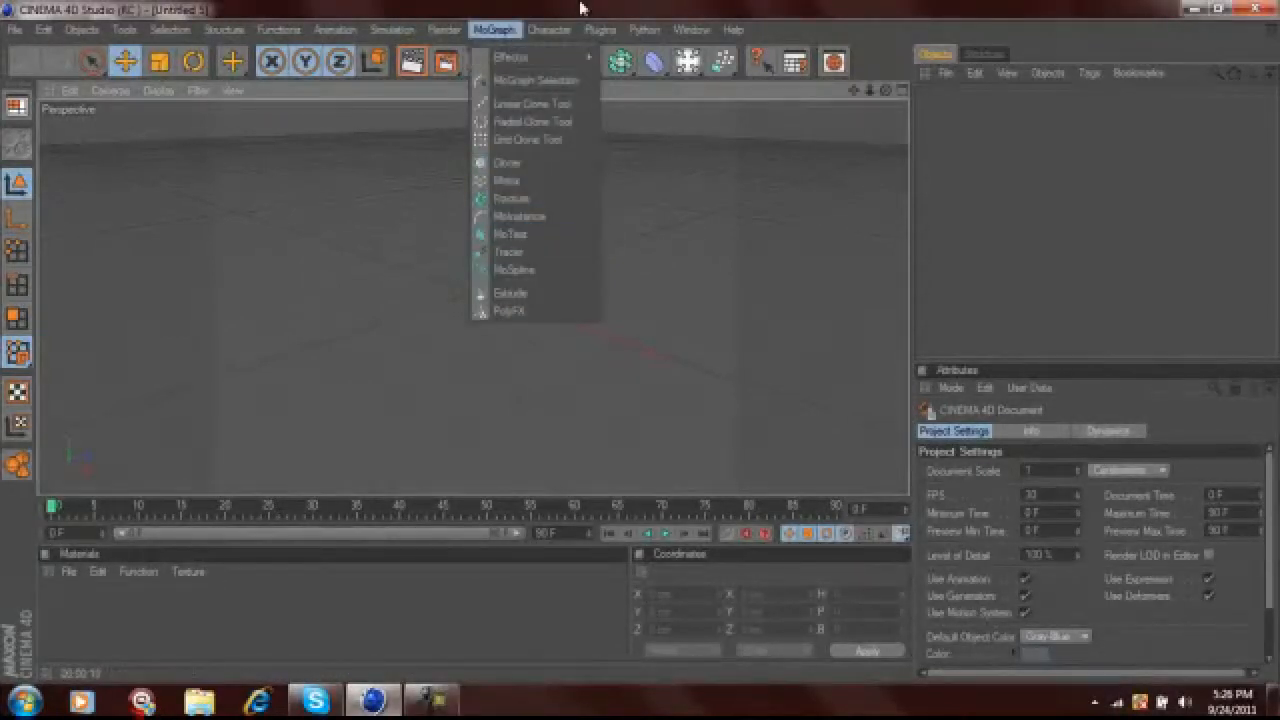
click(510, 236)
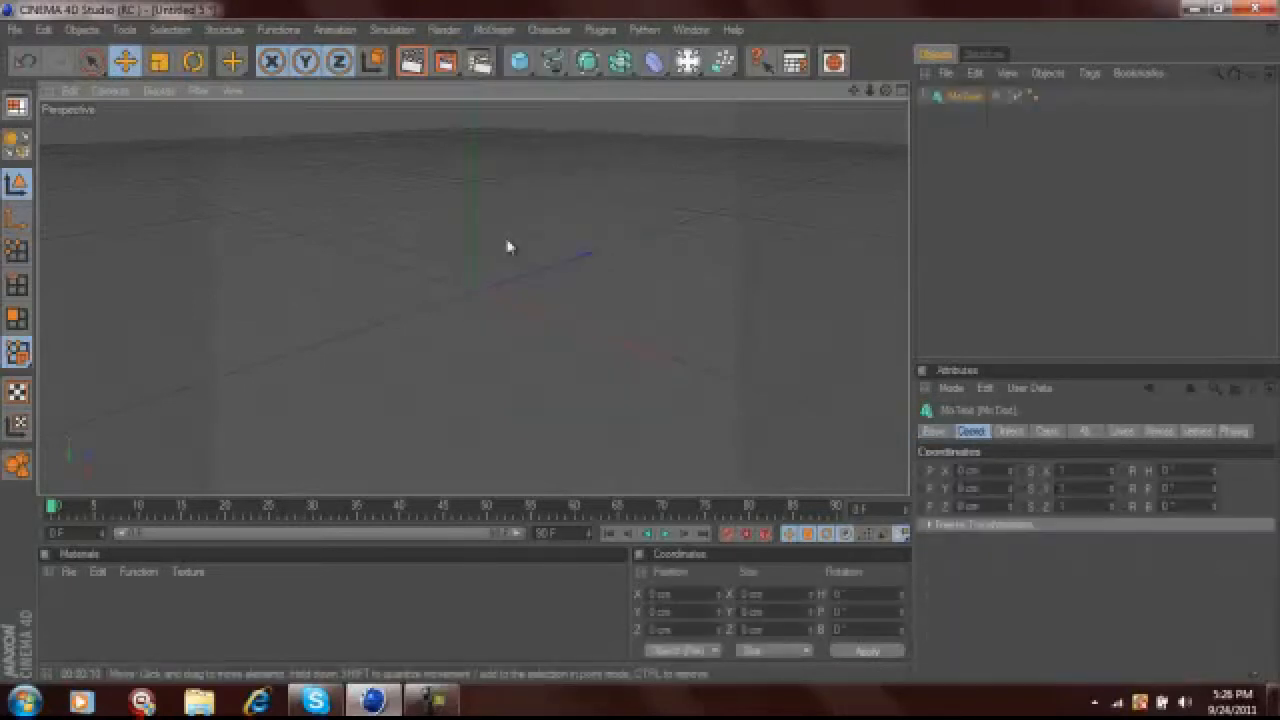
click(494, 29)
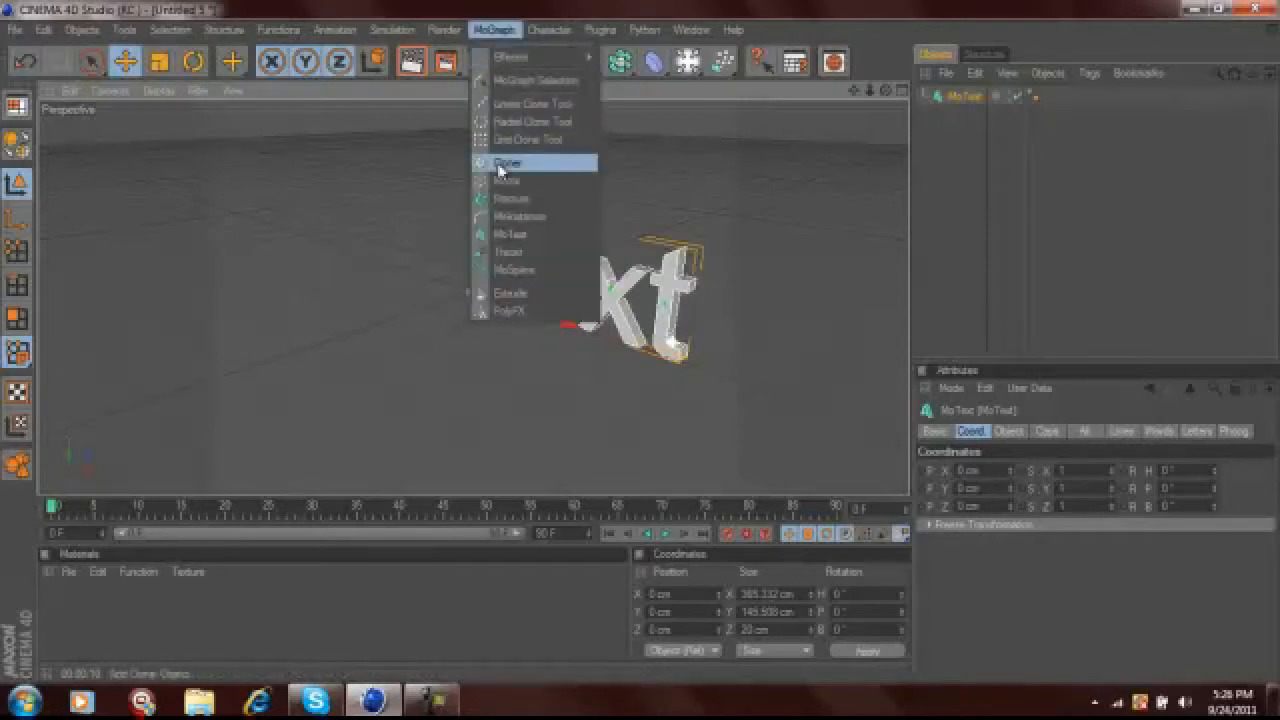
click(549, 8)
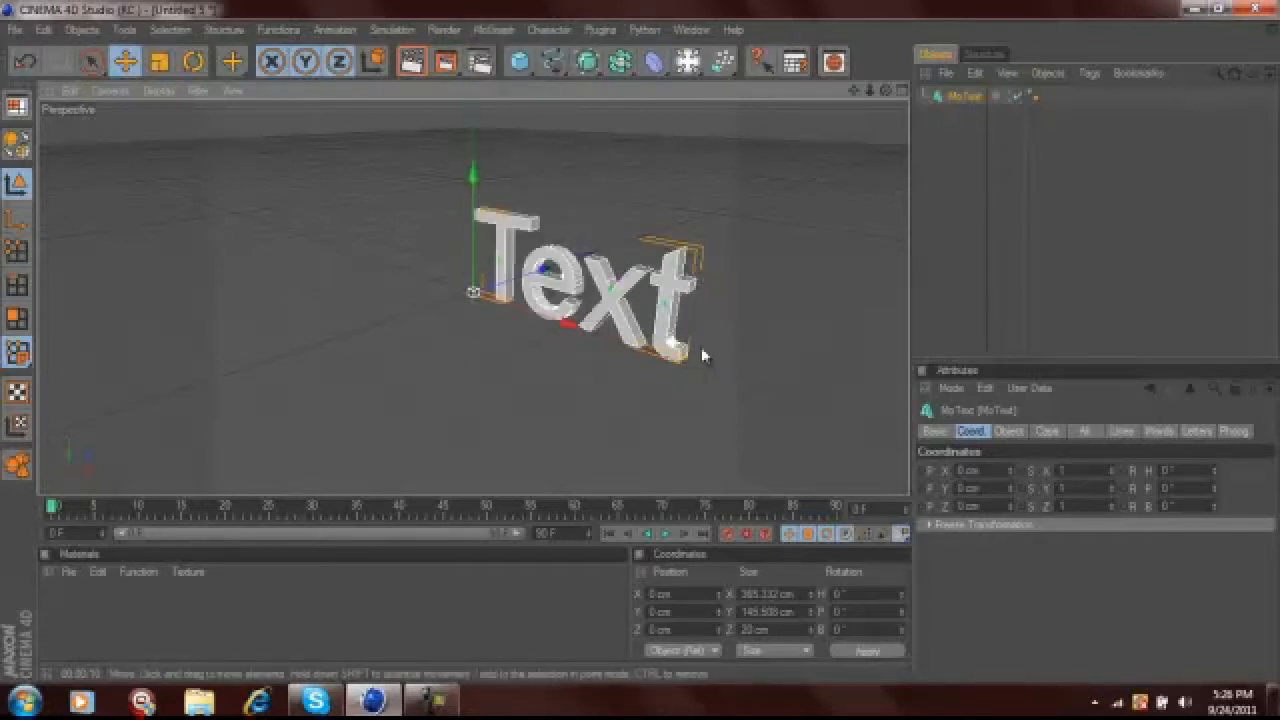
click(1010, 432)
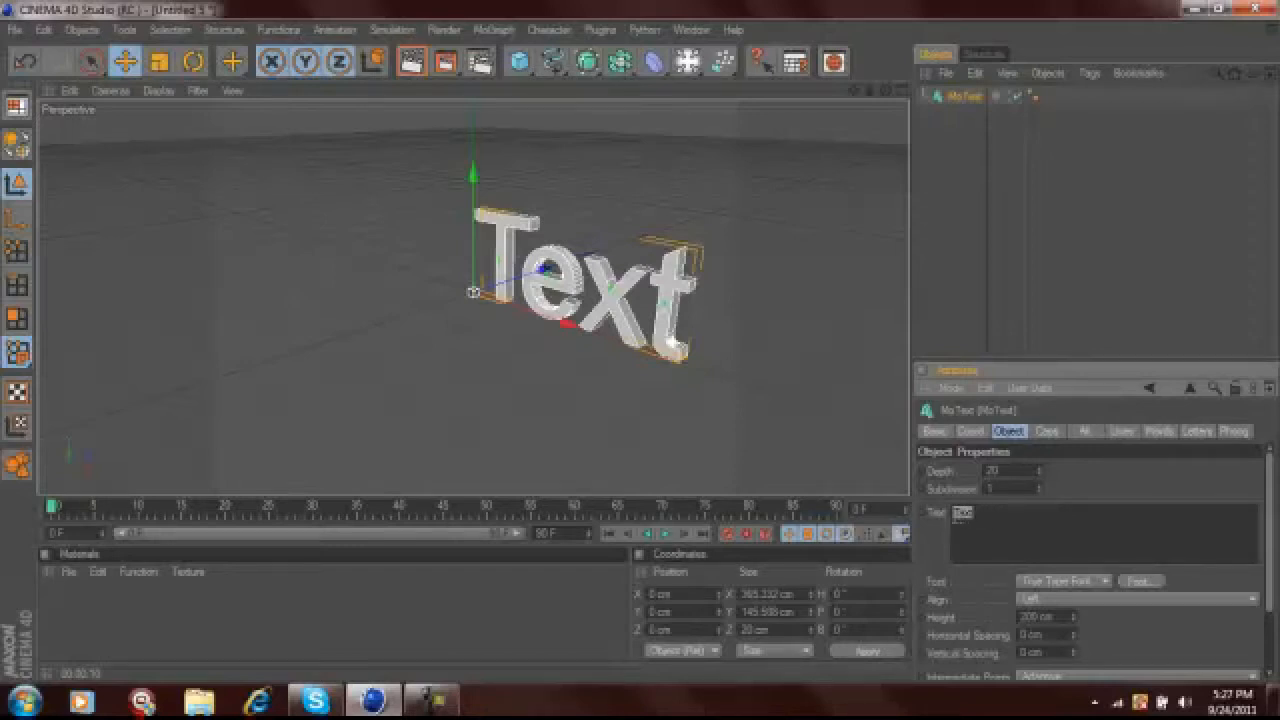
key(BackSpace)
text(ox)
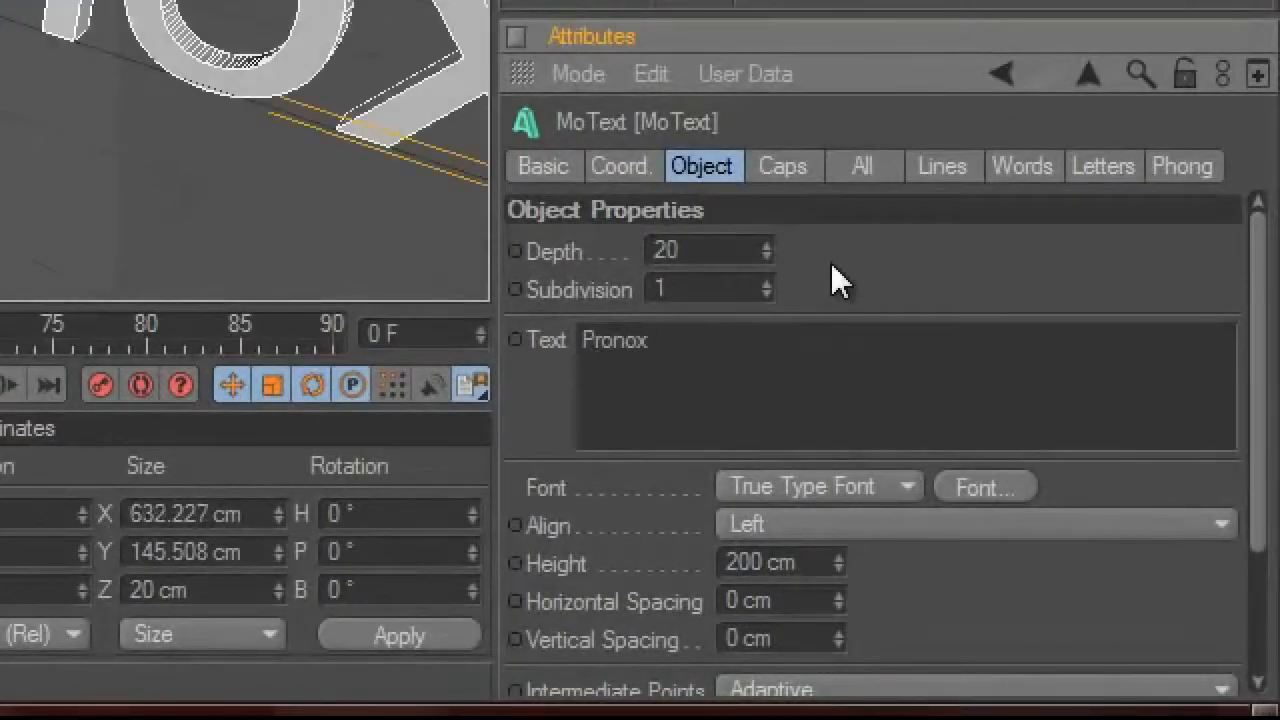
Rotate the Pronox text to a heading of 19° and scale it to 0.84 in X and 0.82 in Y.
click(622, 167)
mouse_move(1141, 250)
mouse_down()
mouse_move(1140, 264)
mouse_move(1136, 251)
mouse_up()
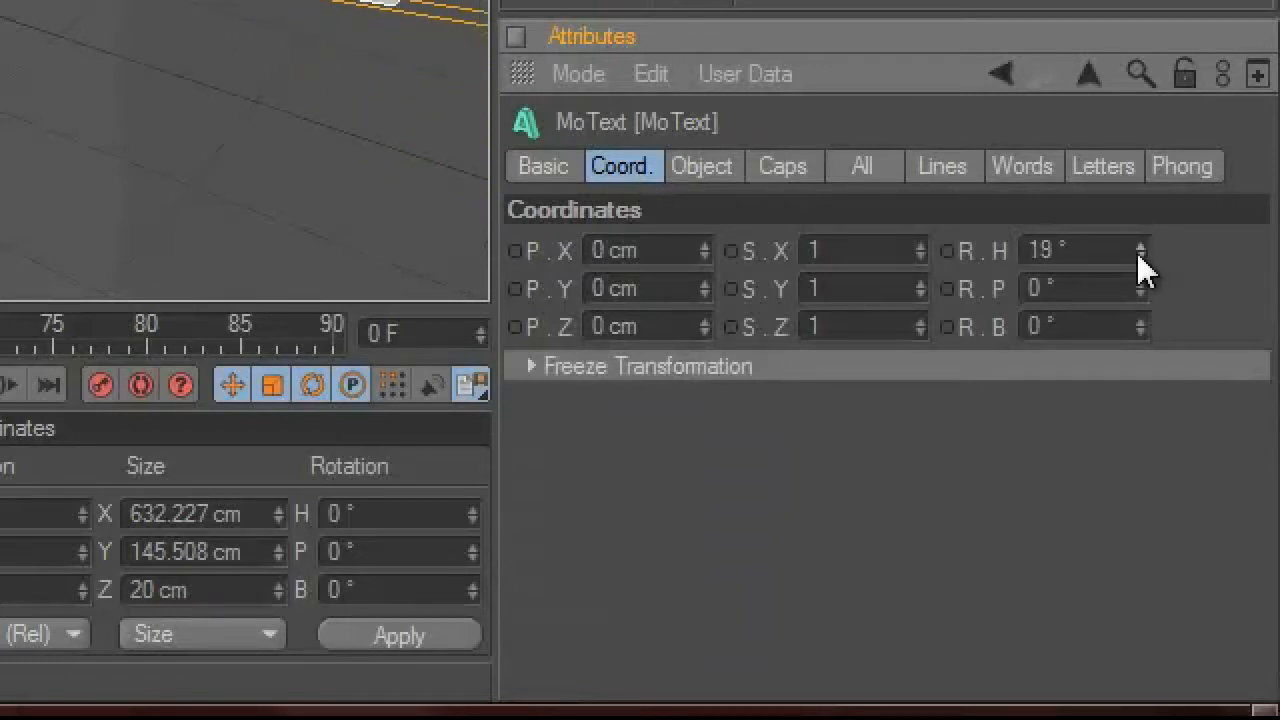
drag(917, 289, 847, 279)
click(914, 250)
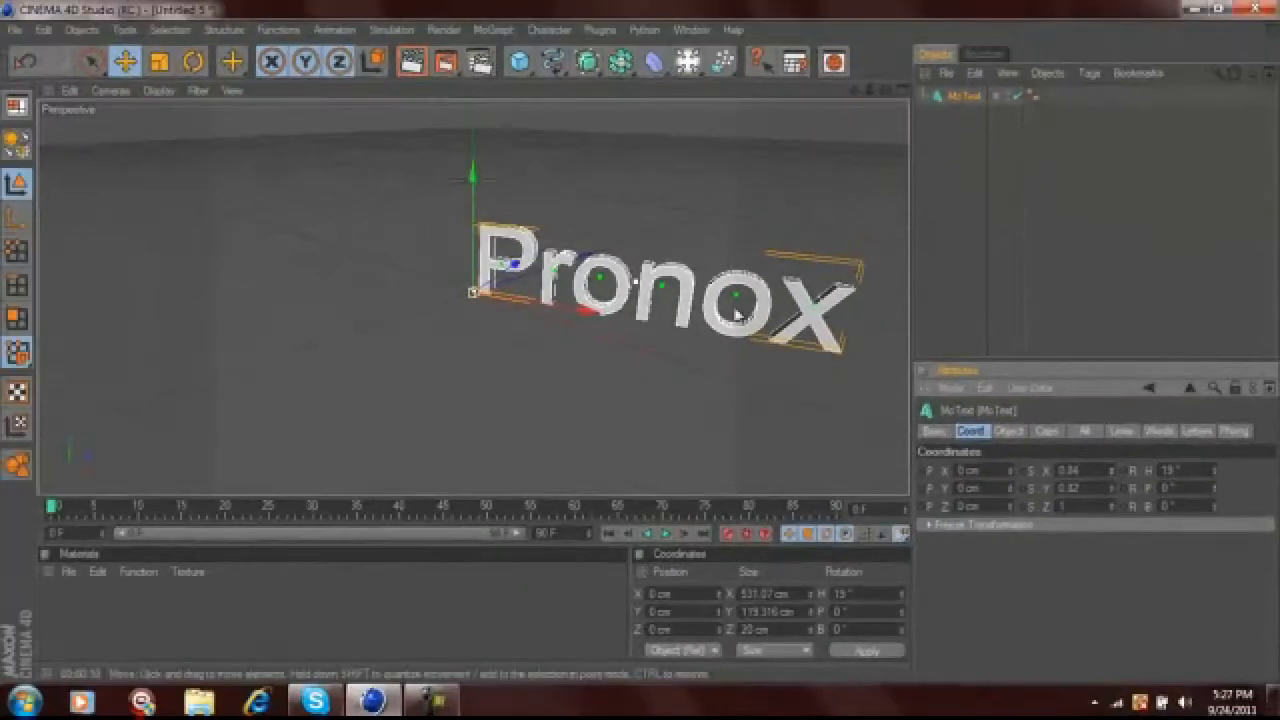
Move the Pronox text to about X -113 cm, Z -378 cm and set its heading rotation to 34°.
drag(623, 406, 560, 336)
drag(1215, 470, 1217, 471)
mouse_move(371, 303)
mouse_down()
mouse_move(639, 386)
mouse_move(645, 355)
mouse_move(372, 306)
mouse_up()
drag(406, 354, 645, 352)
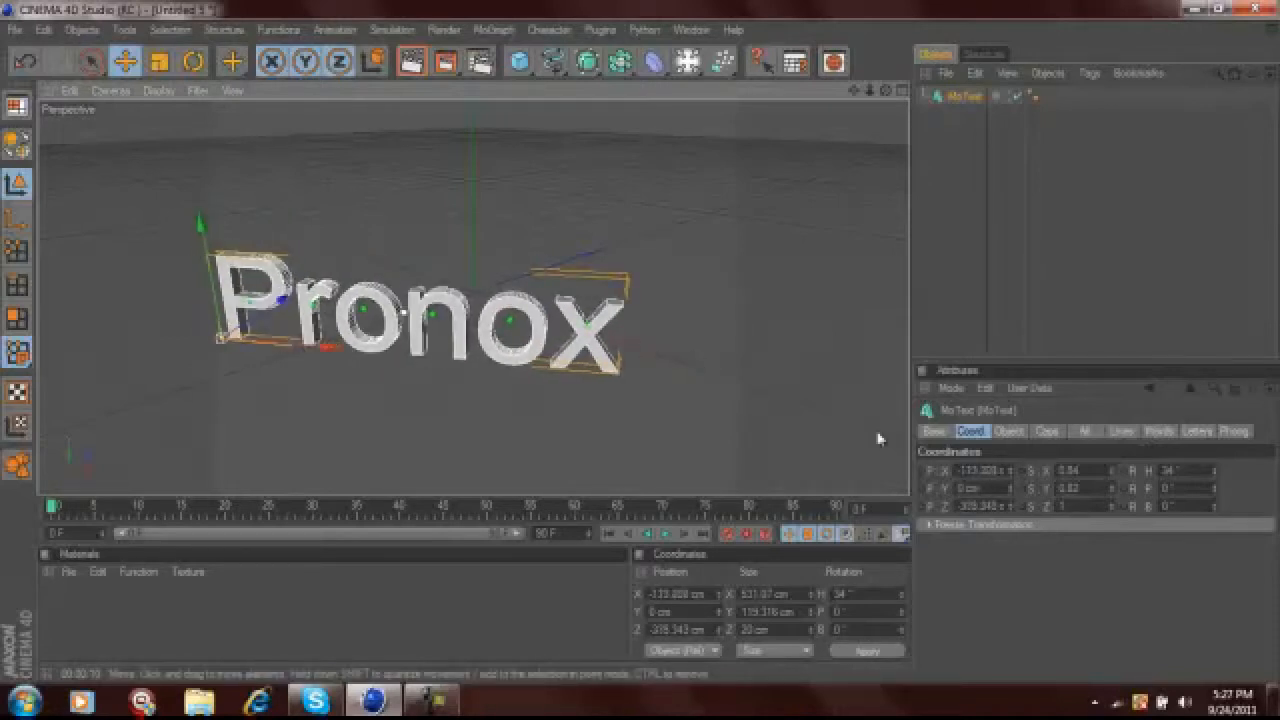
Set both the start and end caps of the Pronox text to Fillet Cap.
click(1046, 431)
click(1085, 469)
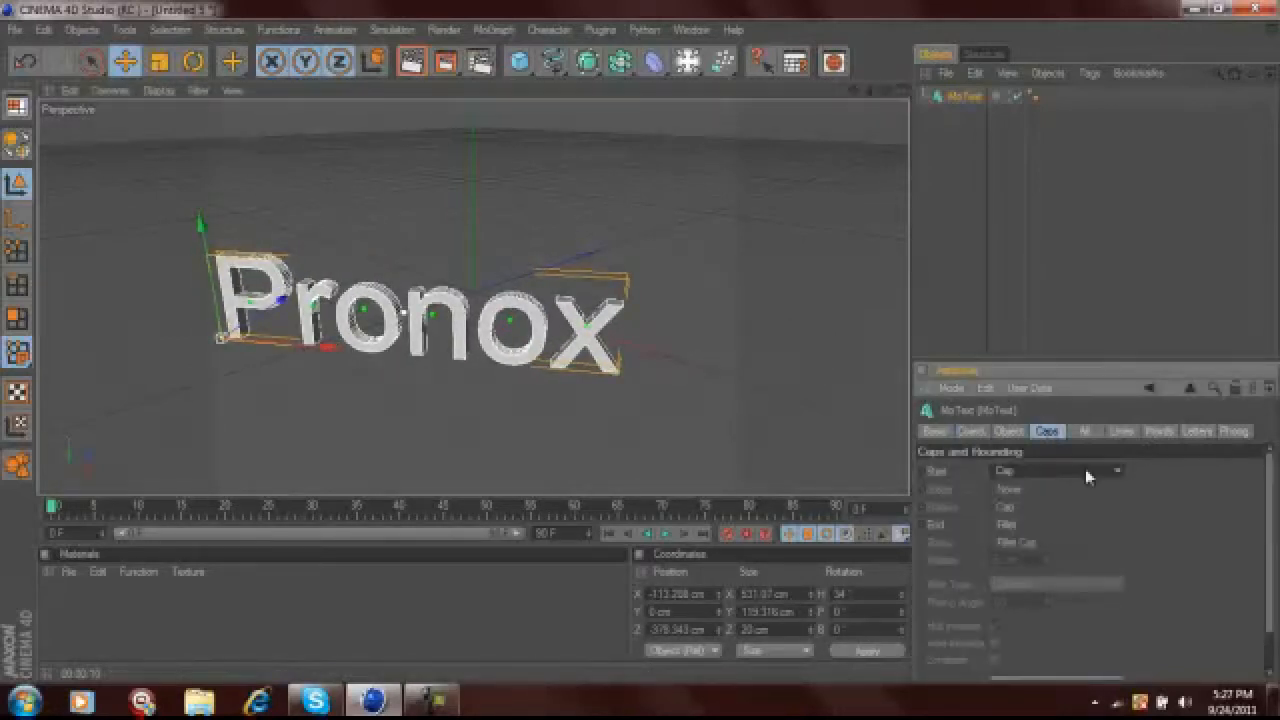
click(1078, 542)
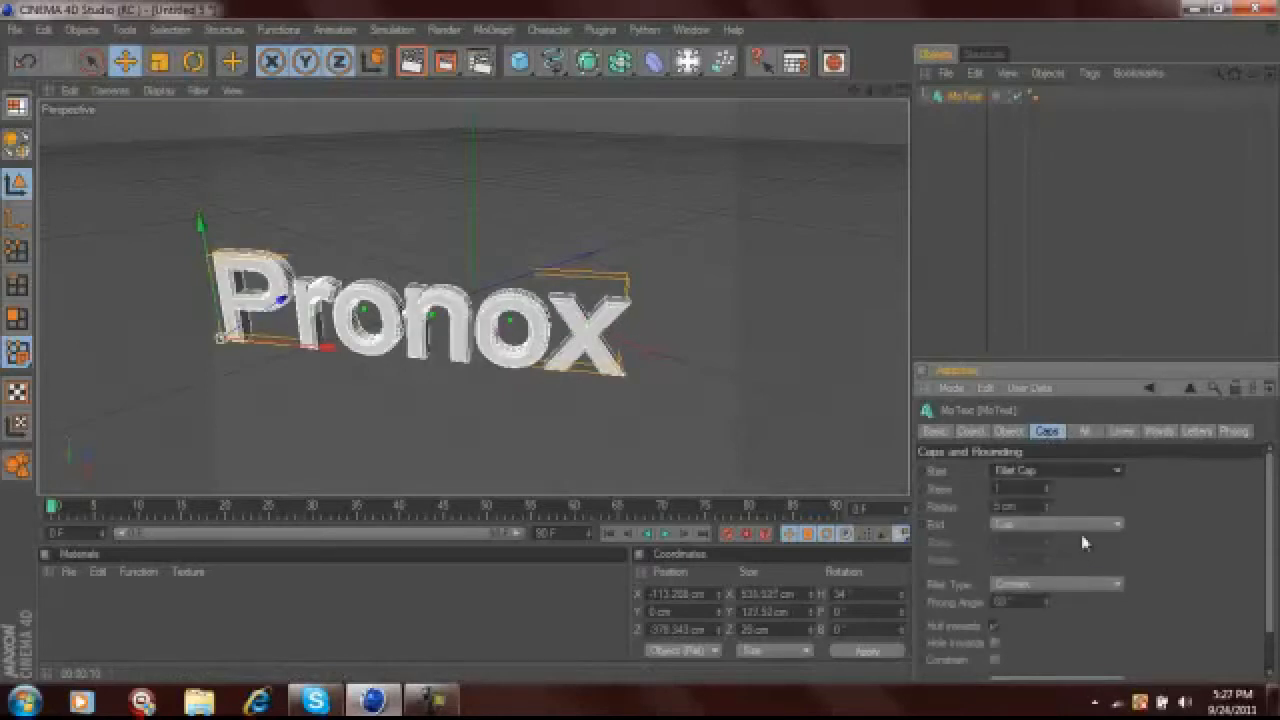
click(1085, 523)
click(1072, 596)
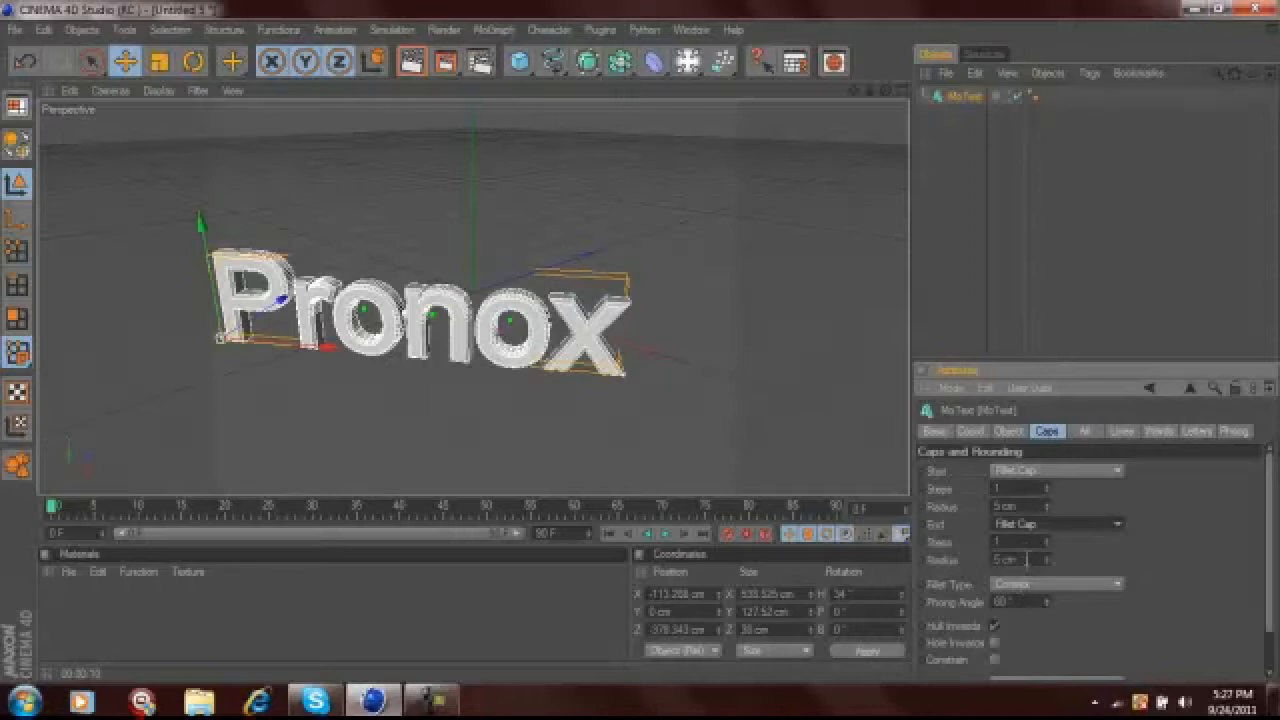
Set the start and end fillet radius of the Pronox text to 10 cm.
drag(1027, 560, 962, 562)
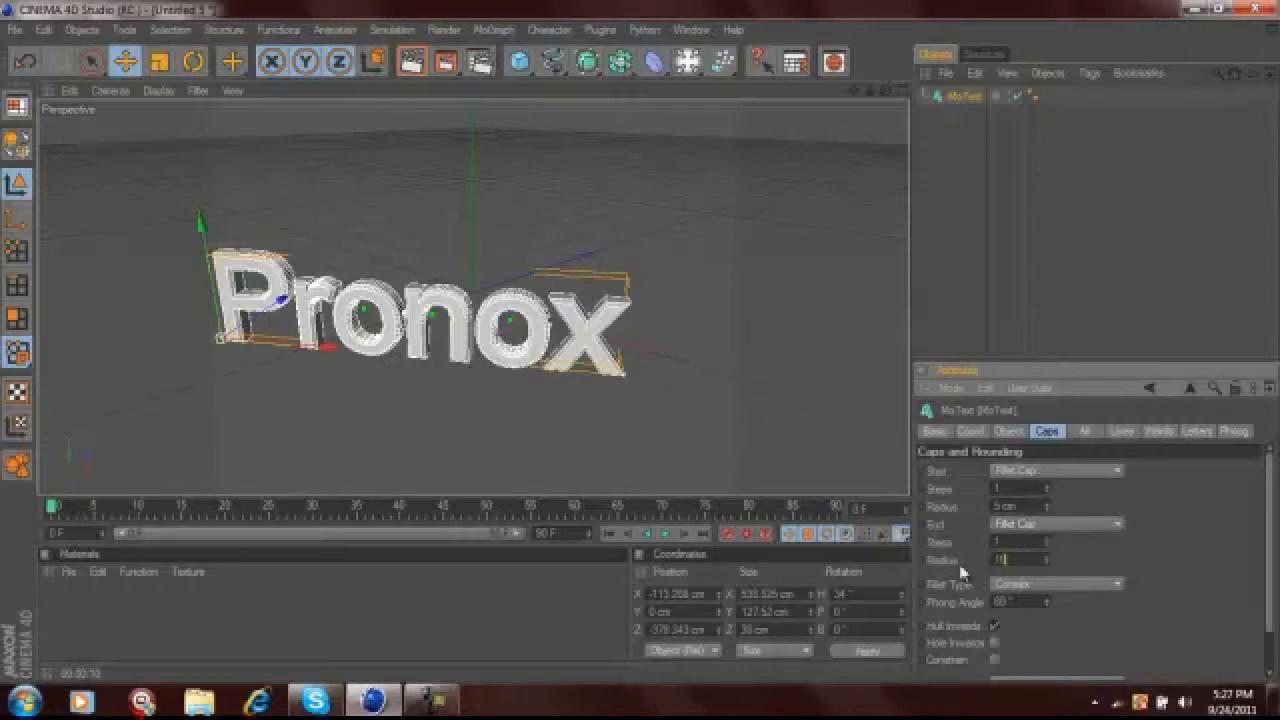
text(10)
drag(1027, 508, 945, 515)
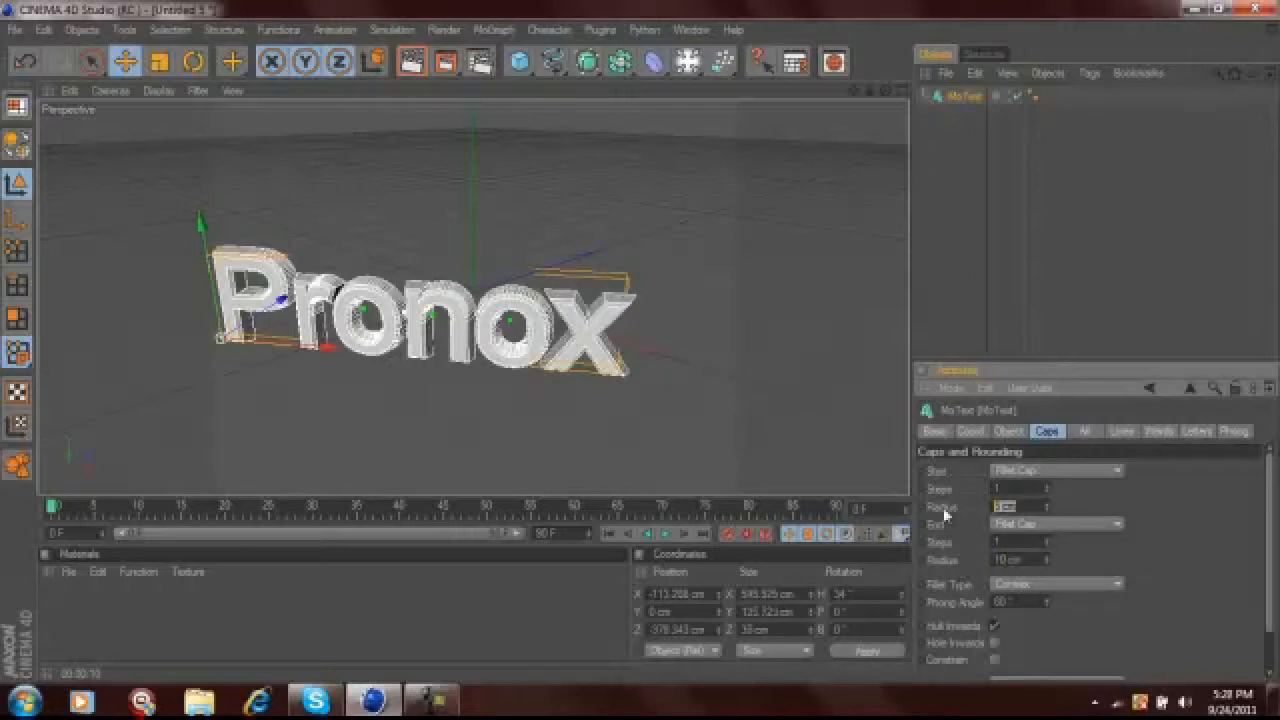
text(10)
key(Return)
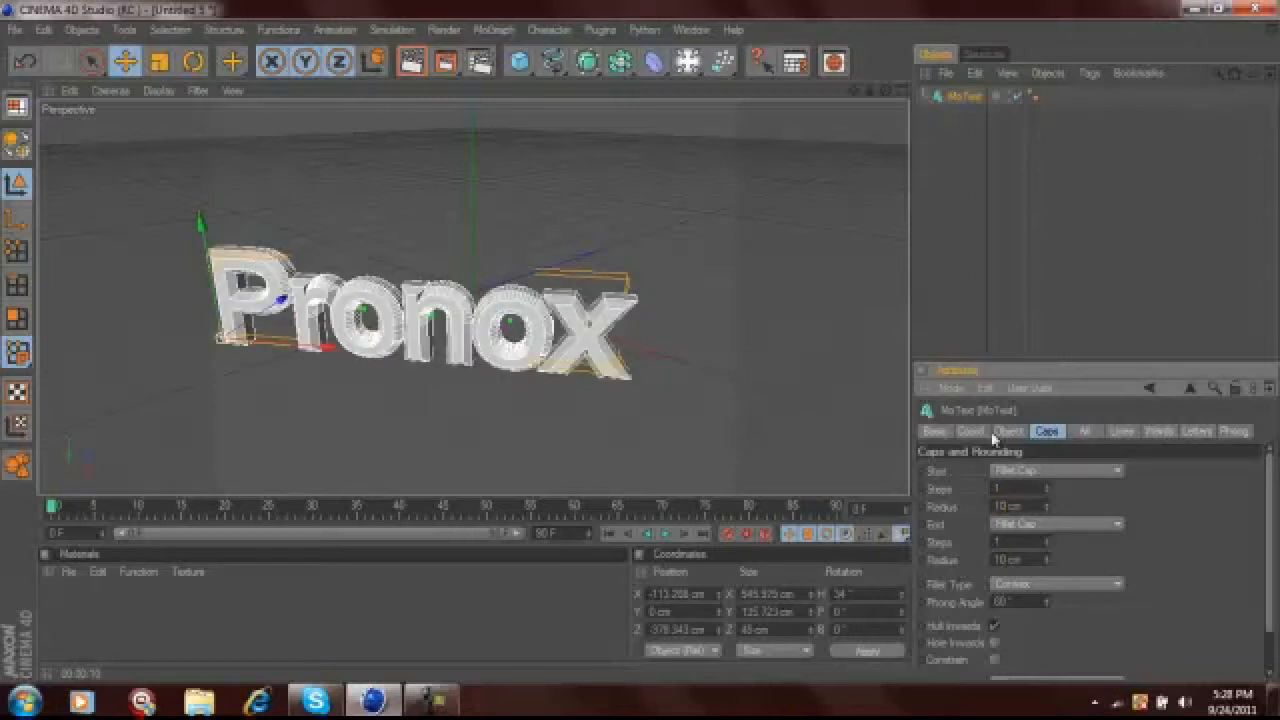
Browse the installed fonts, then set the Pronox text's font to AR DESTINE in Bold style.
click(1008, 431)
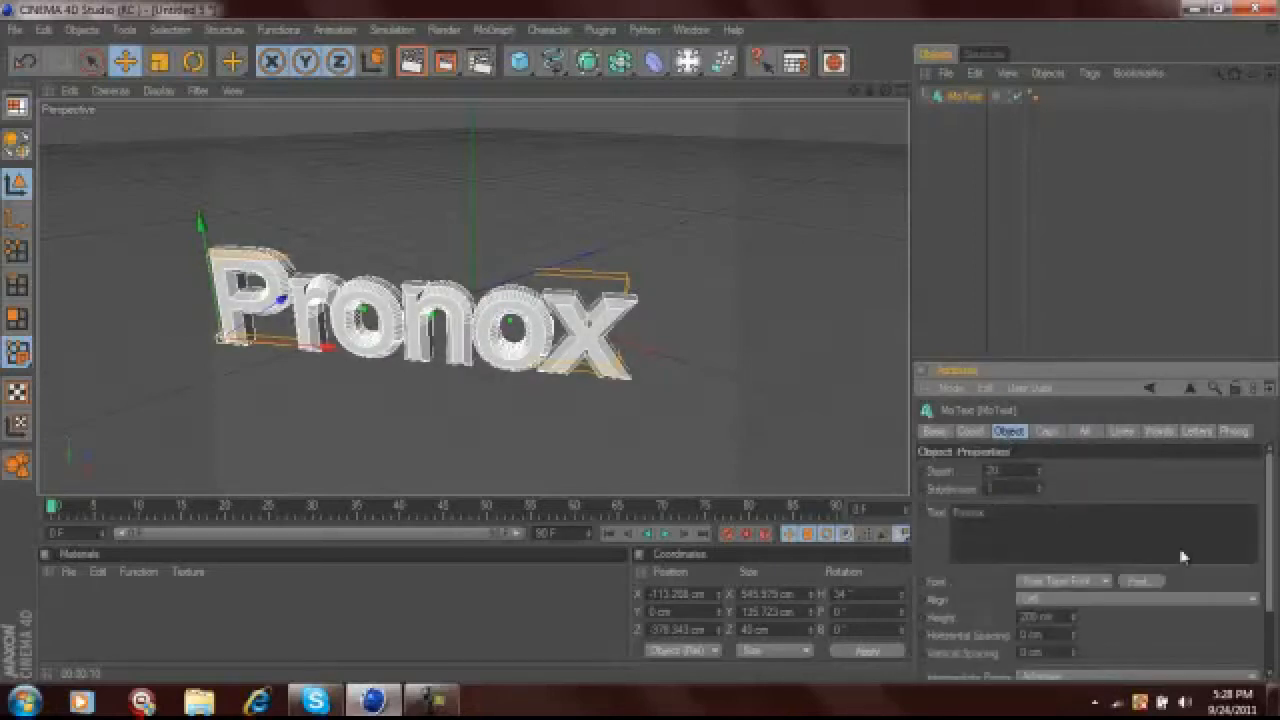
click(1140, 581)
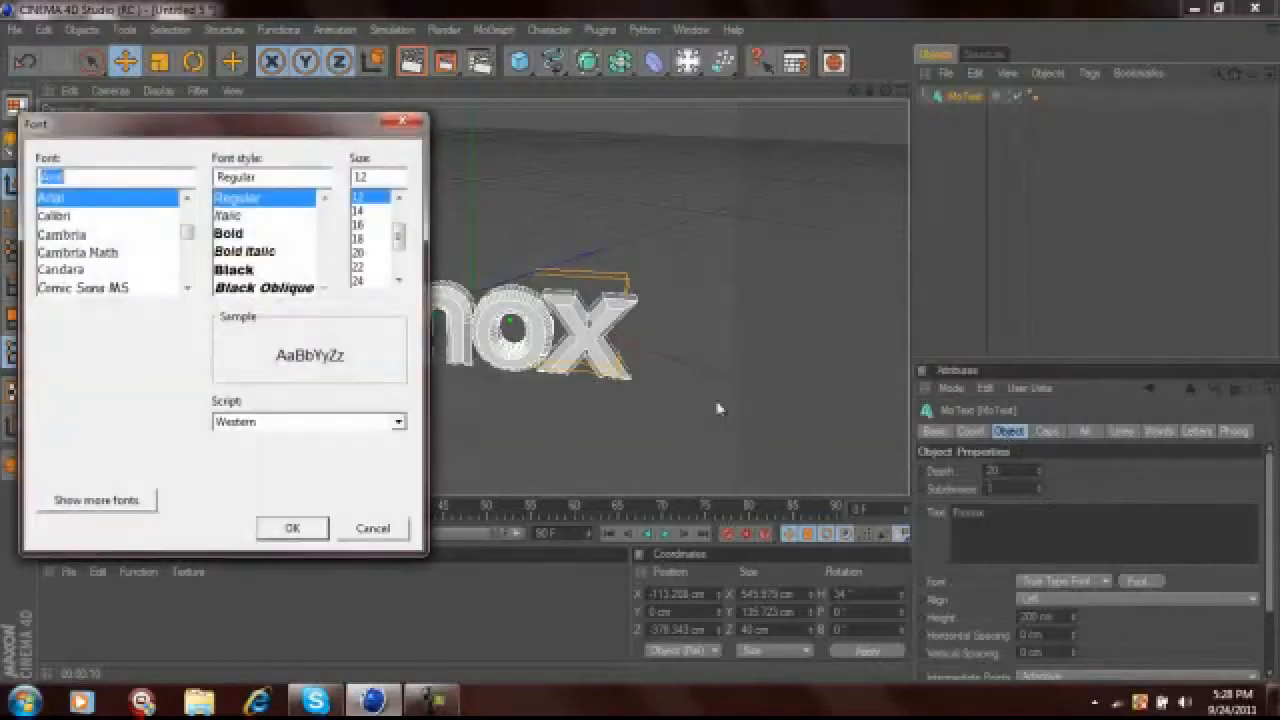
click(137, 508)
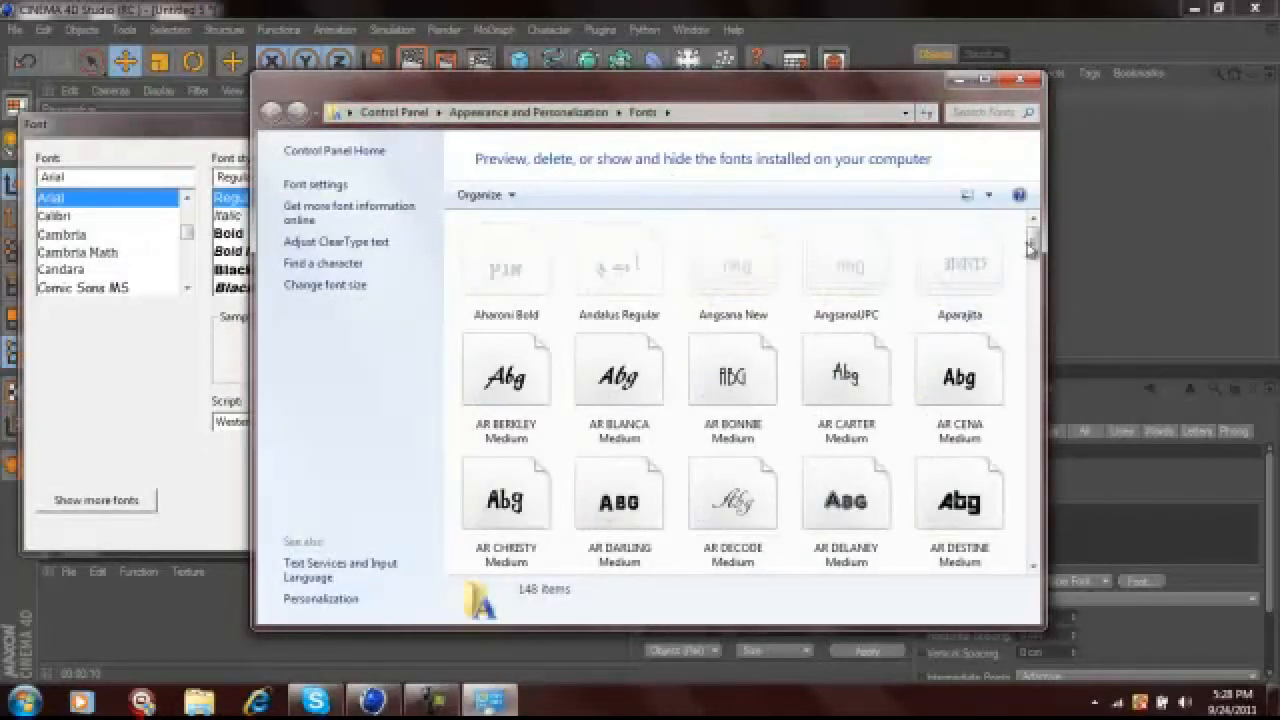
mouse_move(1034, 248)
mouse_down()
mouse_move(1034, 280)
mouse_move(1033, 257)
mouse_up()
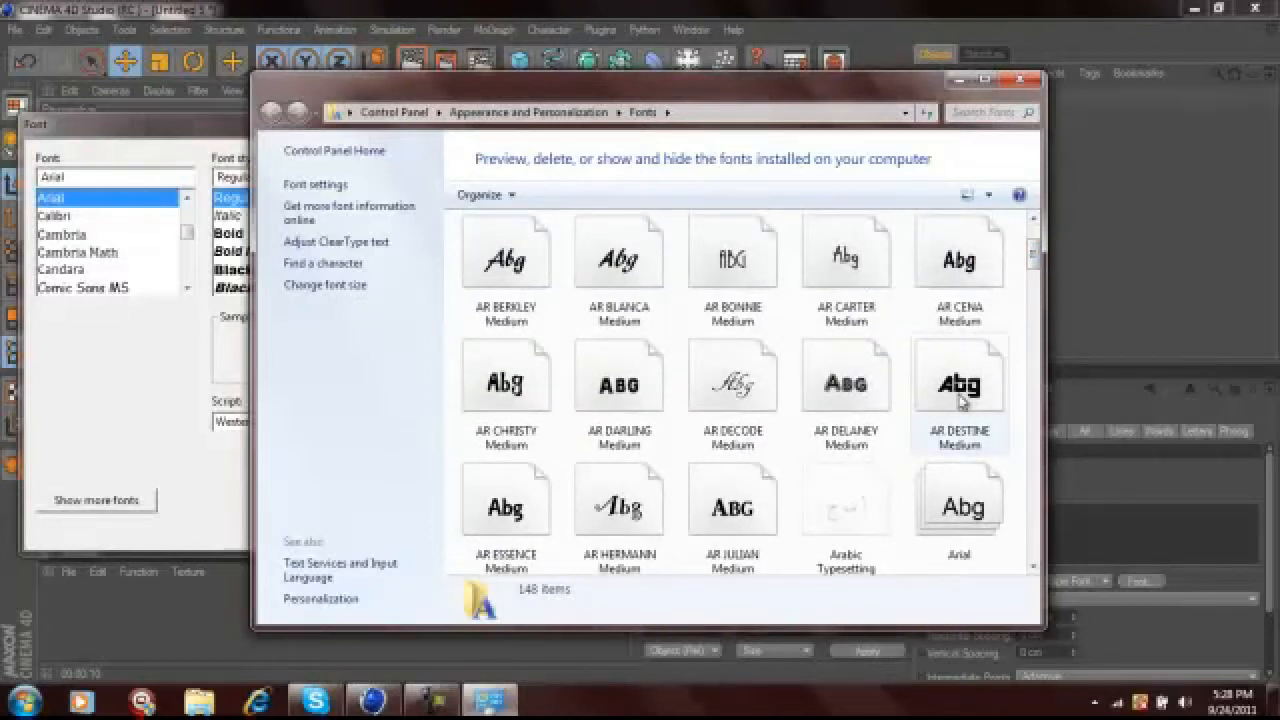
mouse_move(1034, 258)
mouse_down()
mouse_move(1030, 365)
mouse_move(1018, 267)
mouse_up()
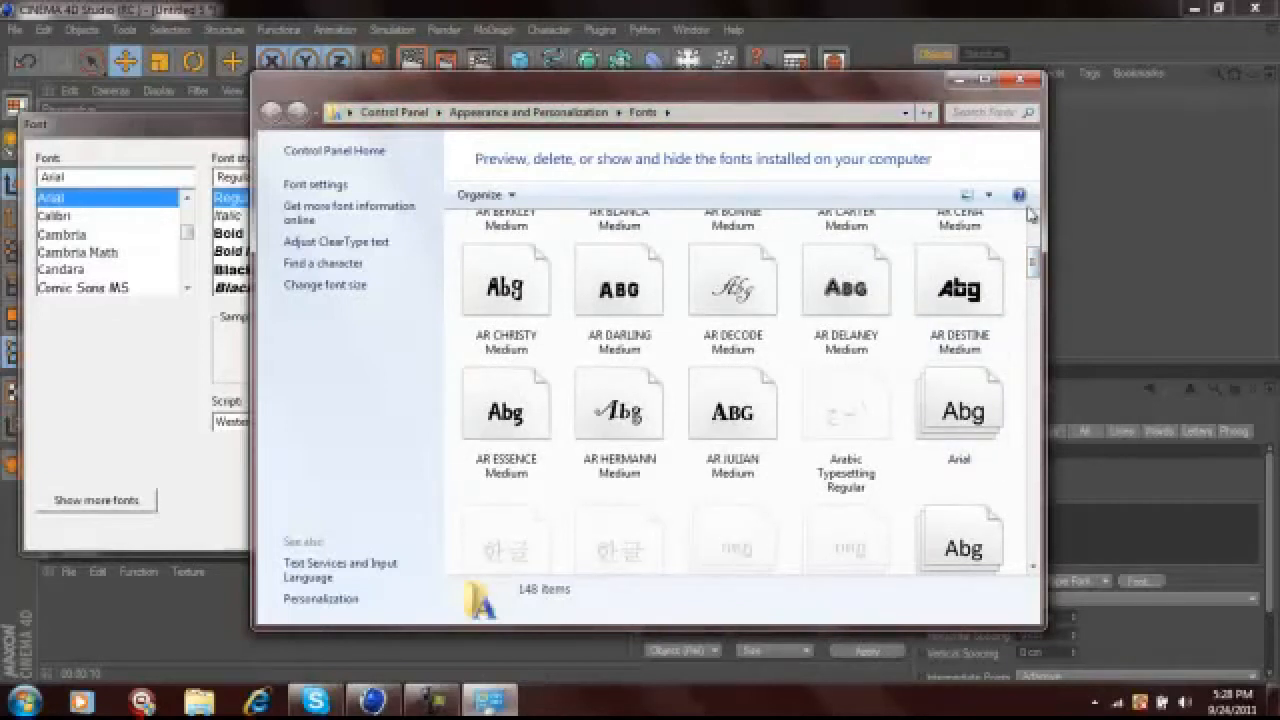
drag(1034, 270, 1011, 125)
click(1015, 80)
drag(189, 236, 186, 217)
click(95, 218)
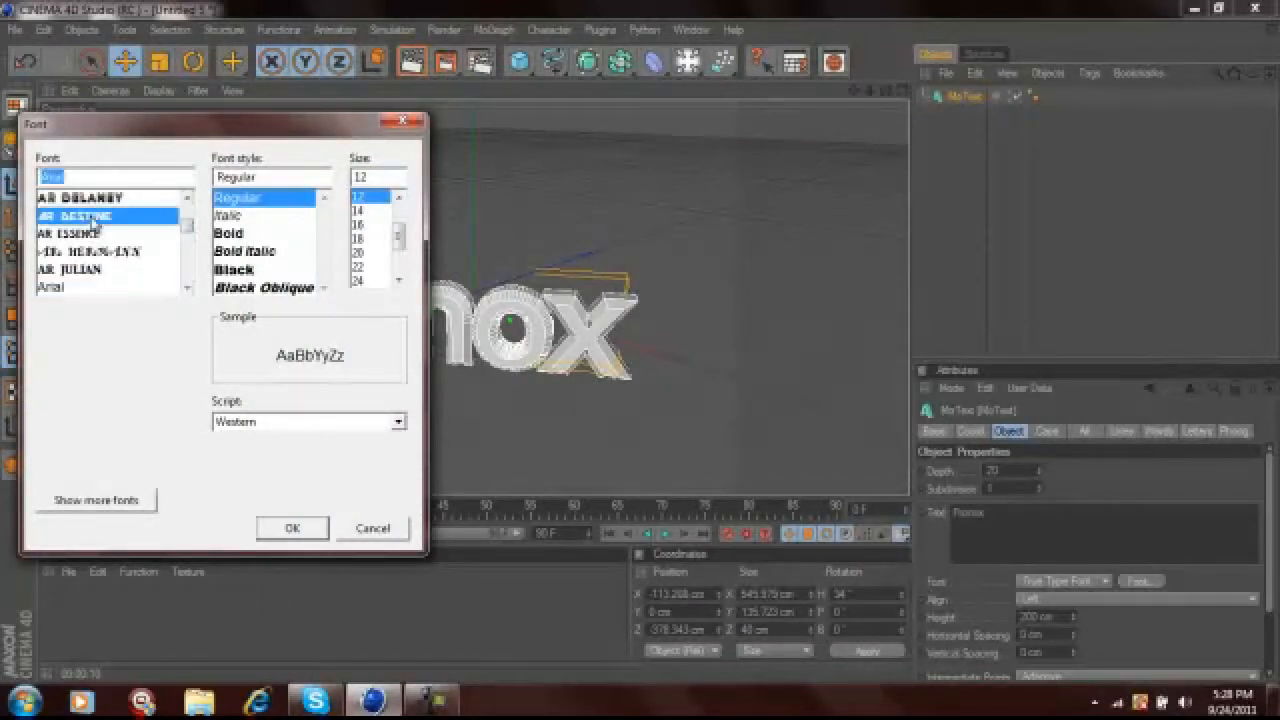
click(300, 234)
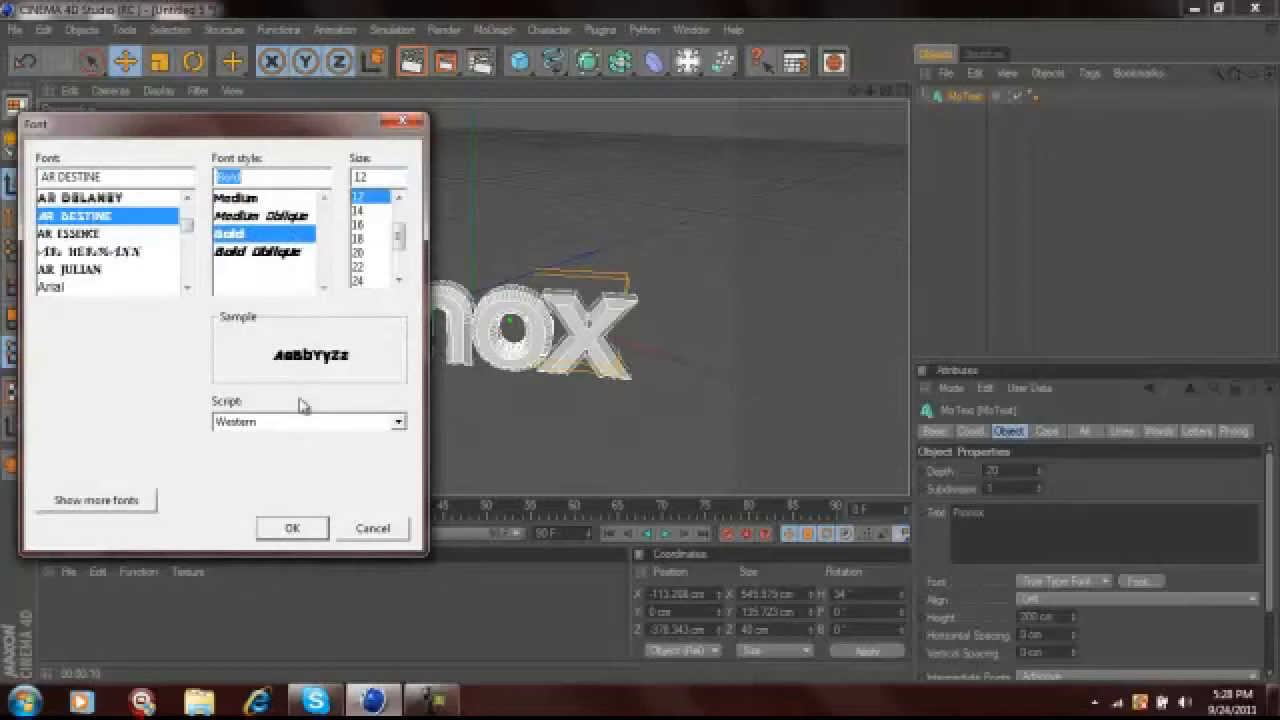
click(298, 528)
click(432, 700)
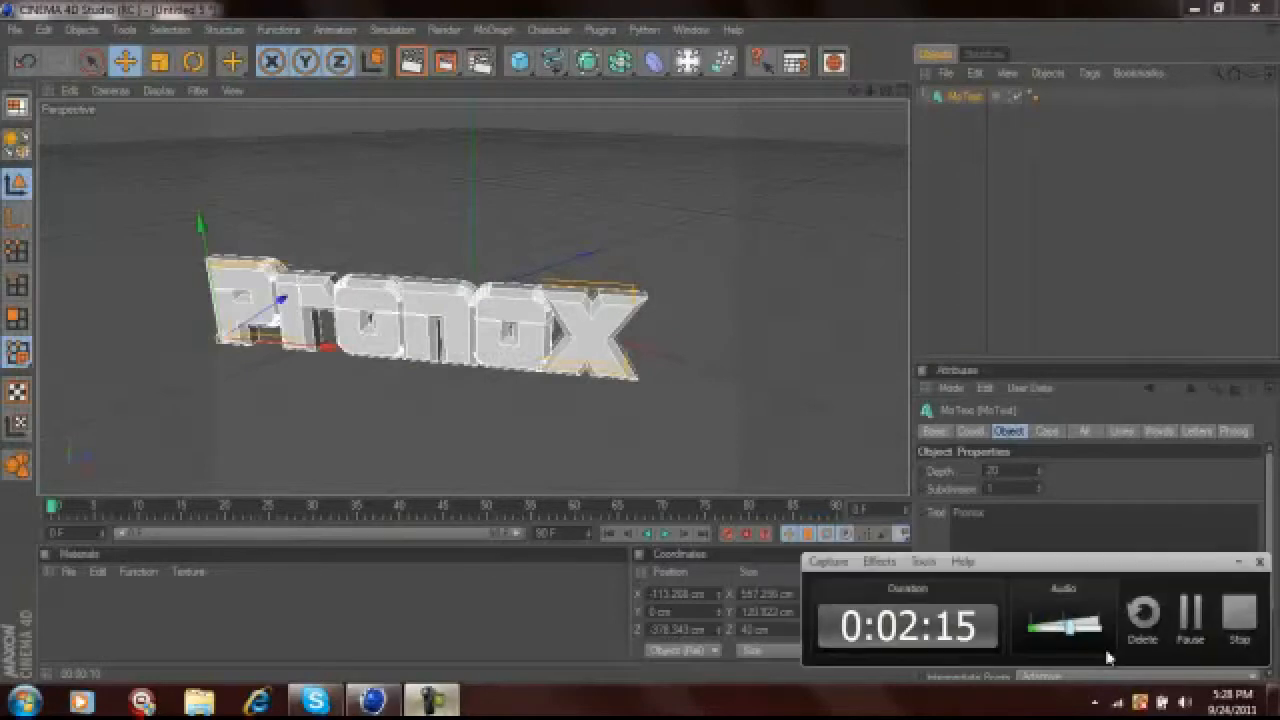
click(825, 667)
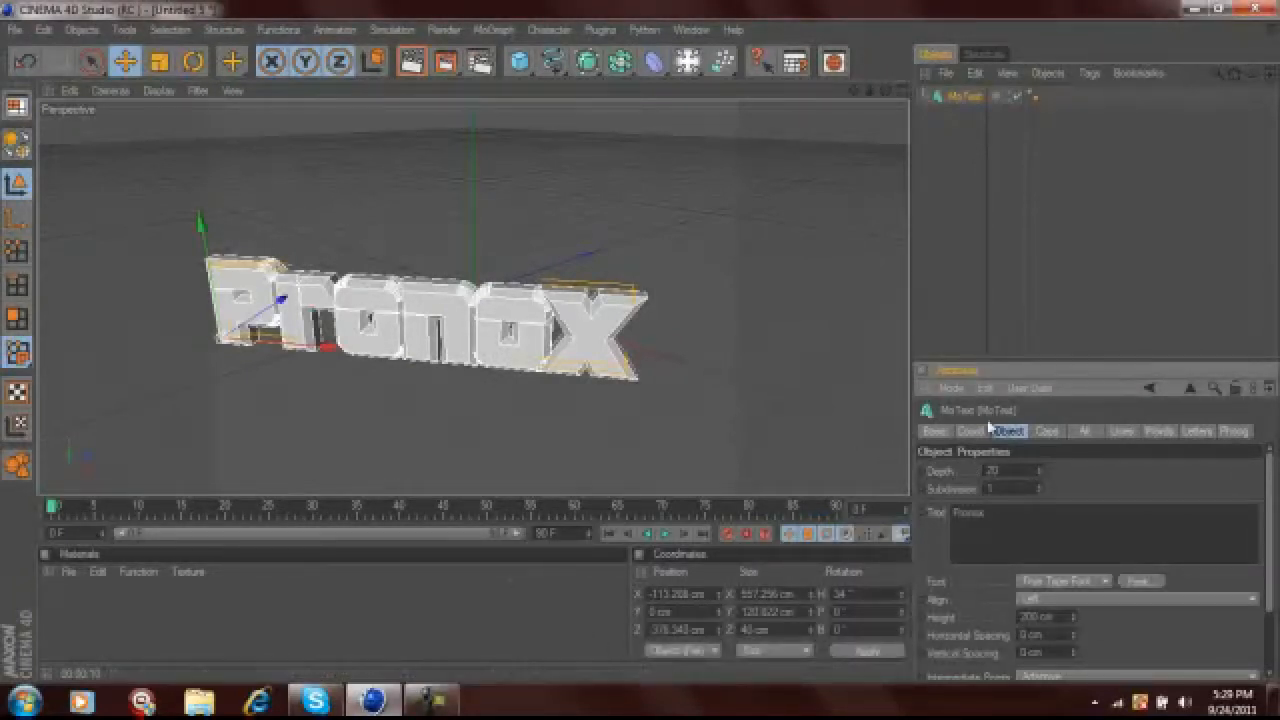
drag(503, 20, 504, 31)
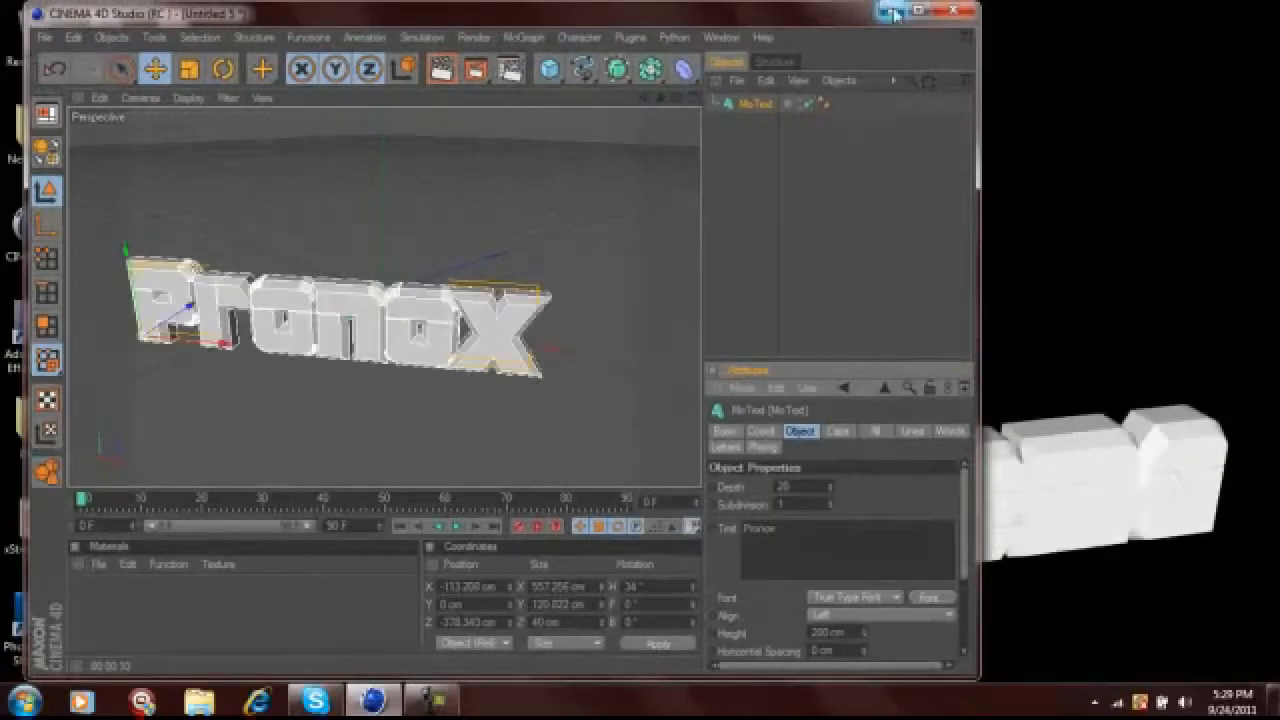
click(917, 11)
Add a second MoText object reading "Cinema" and set its start and end caps to Fillet Cap.
click(487, 30)
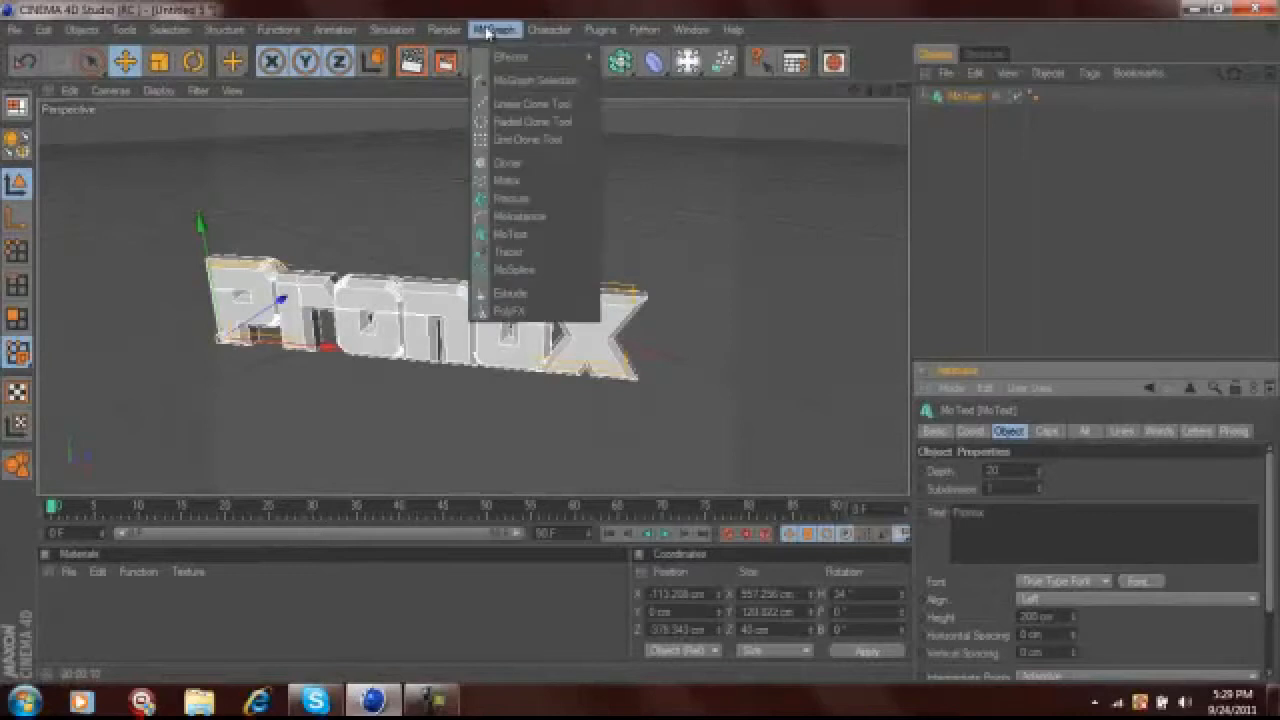
click(527, 236)
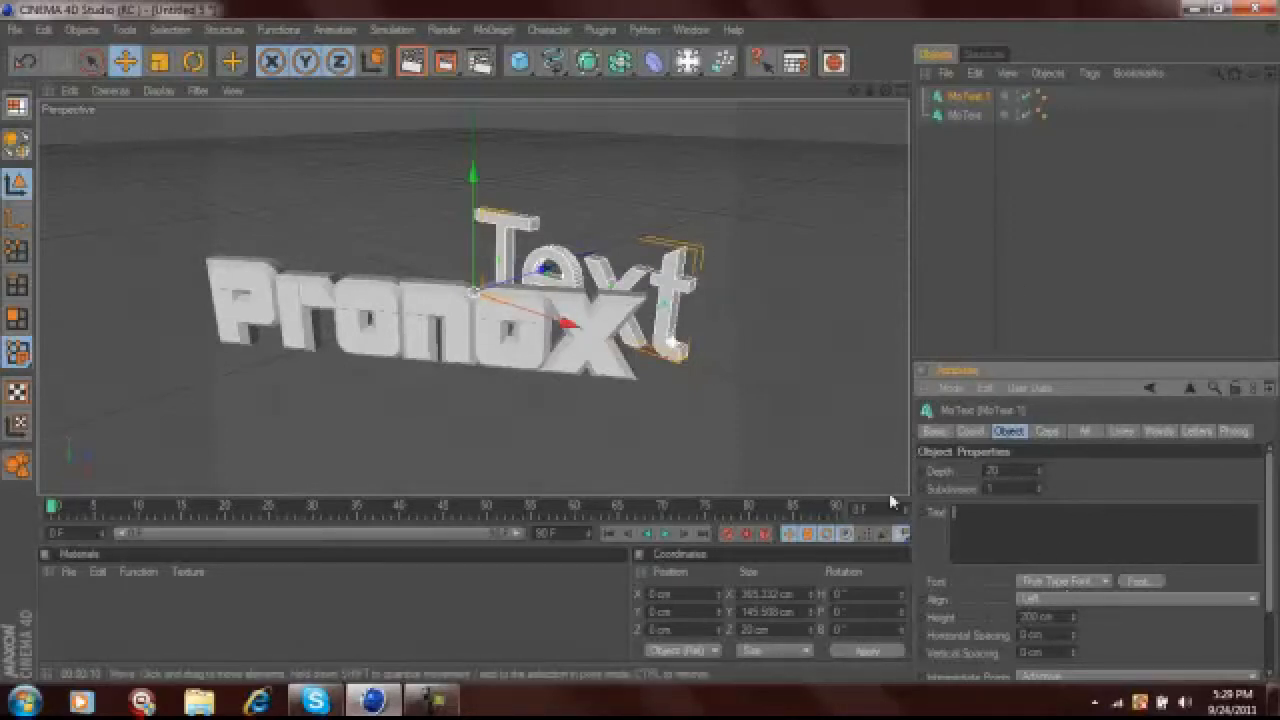
click(1047, 431)
click(1085, 471)
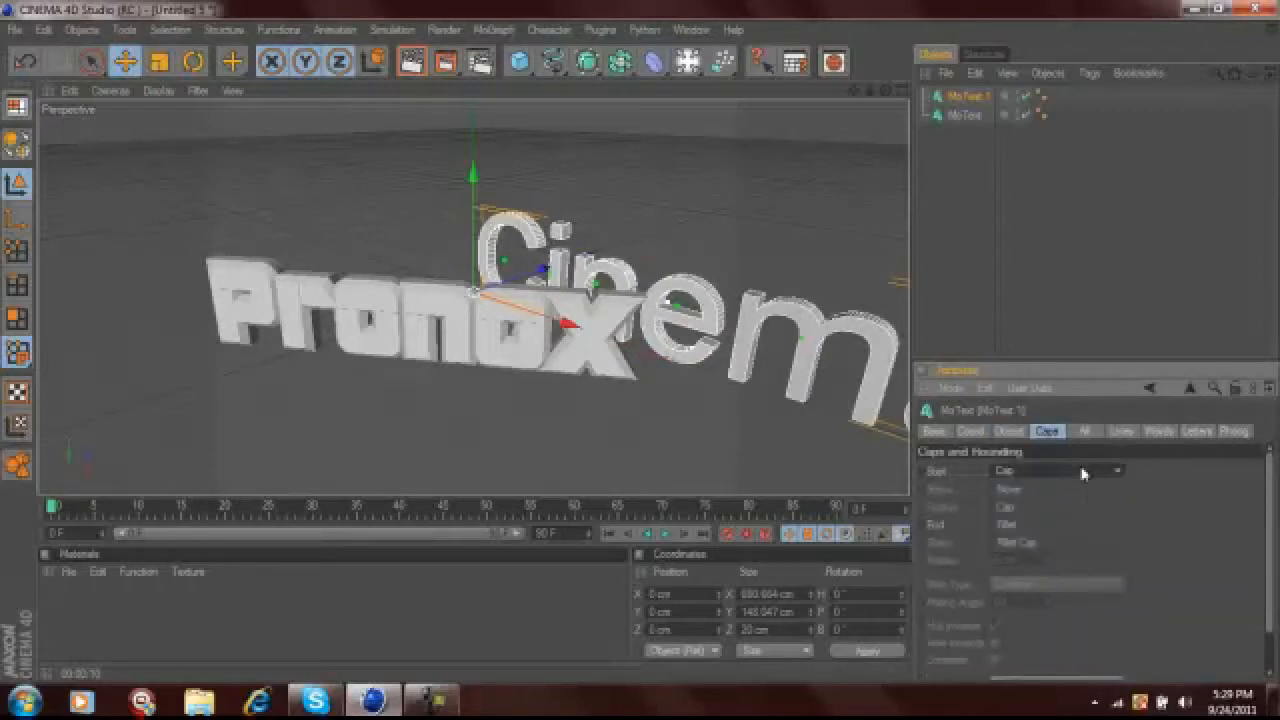
click(1073, 543)
click(1071, 526)
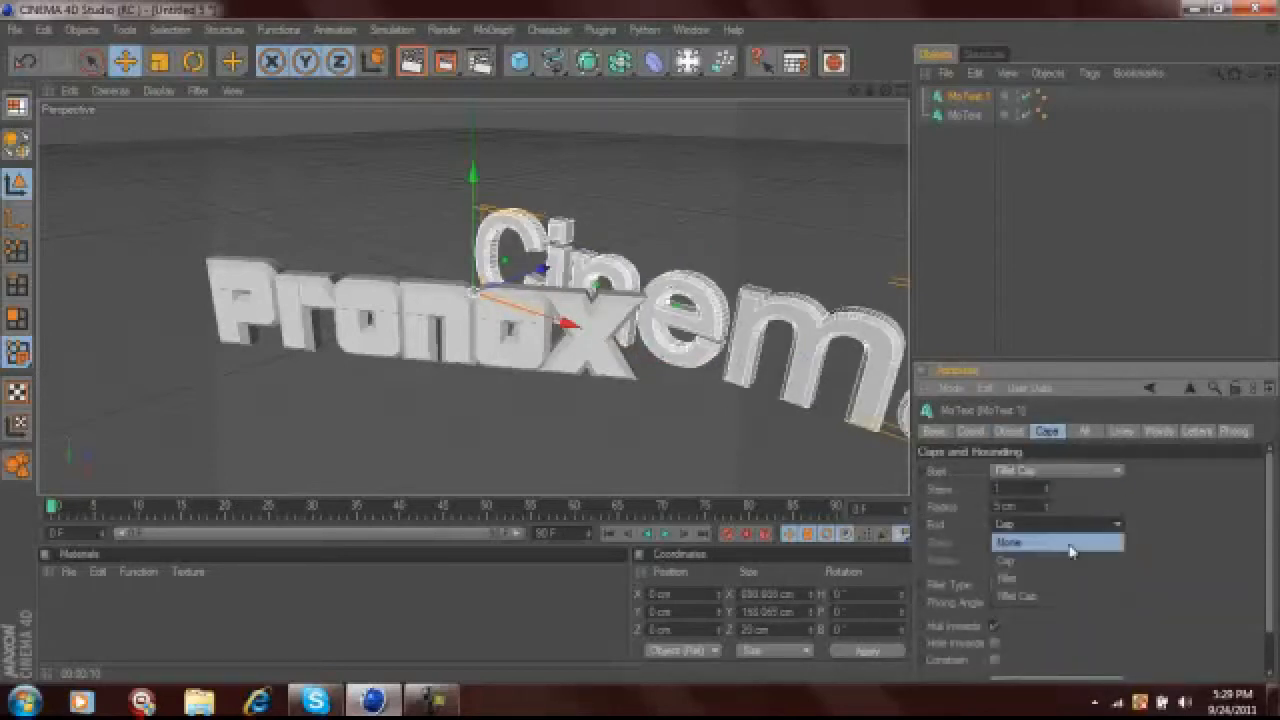
click(1060, 596)
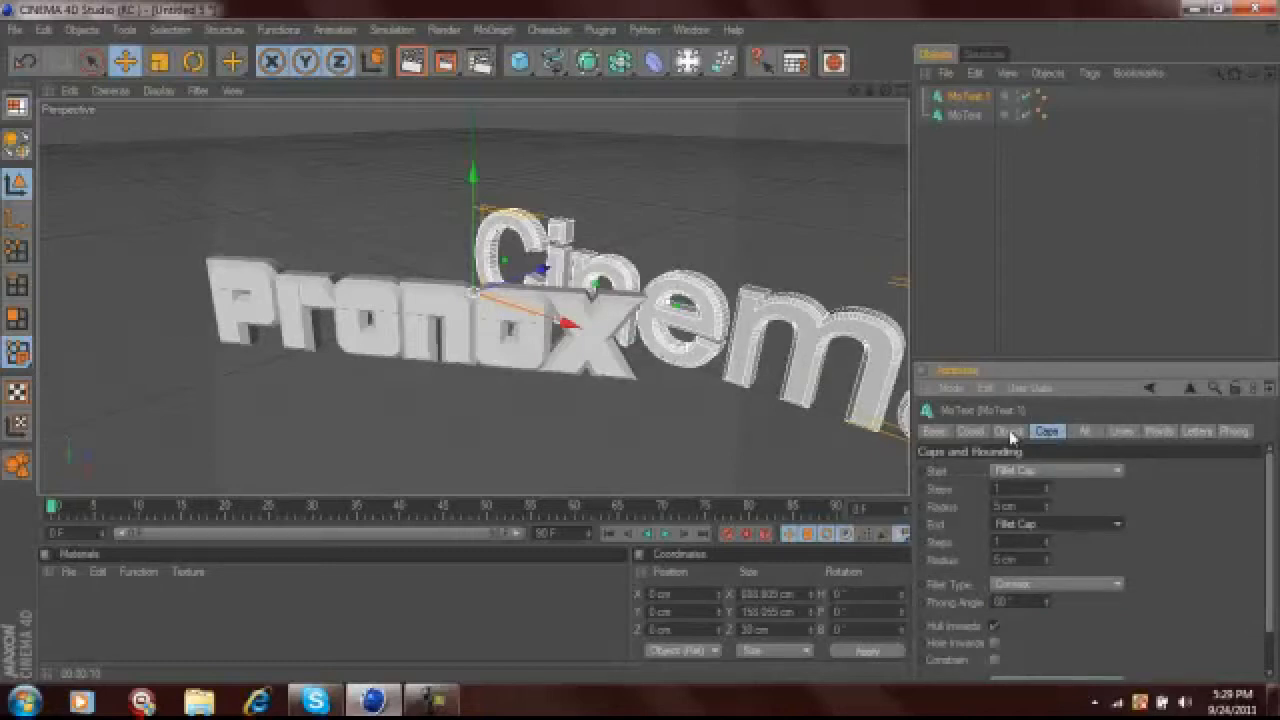
Set the Cinema text's font to AR DESTINE in Bold style.
click(1008, 431)
click(1140, 581)
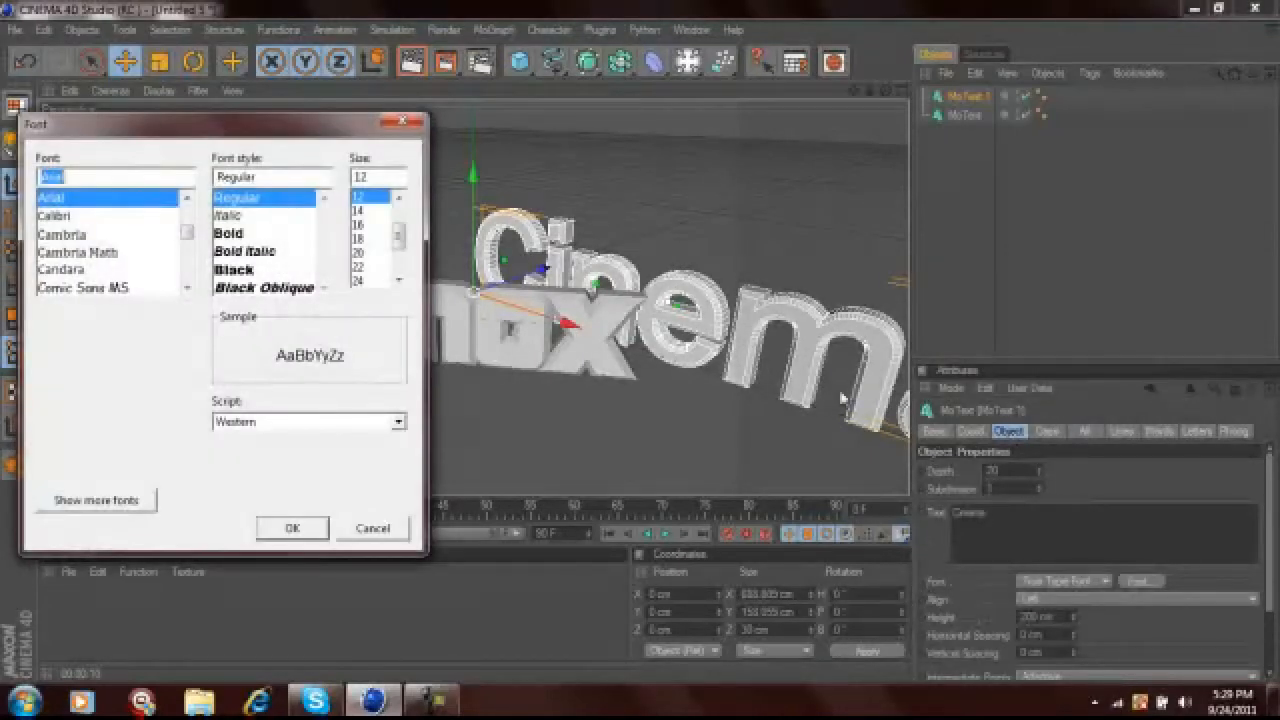
drag(187, 231, 194, 226)
click(145, 214)
click(216, 236)
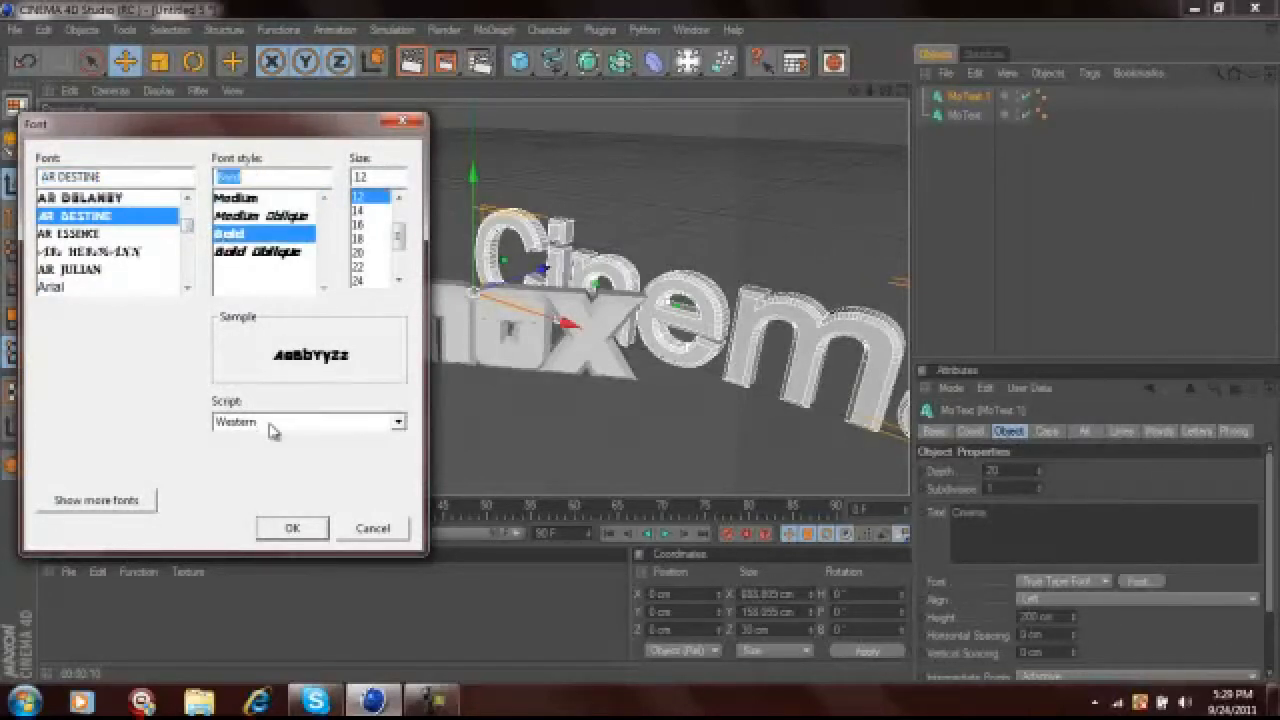
click(285, 528)
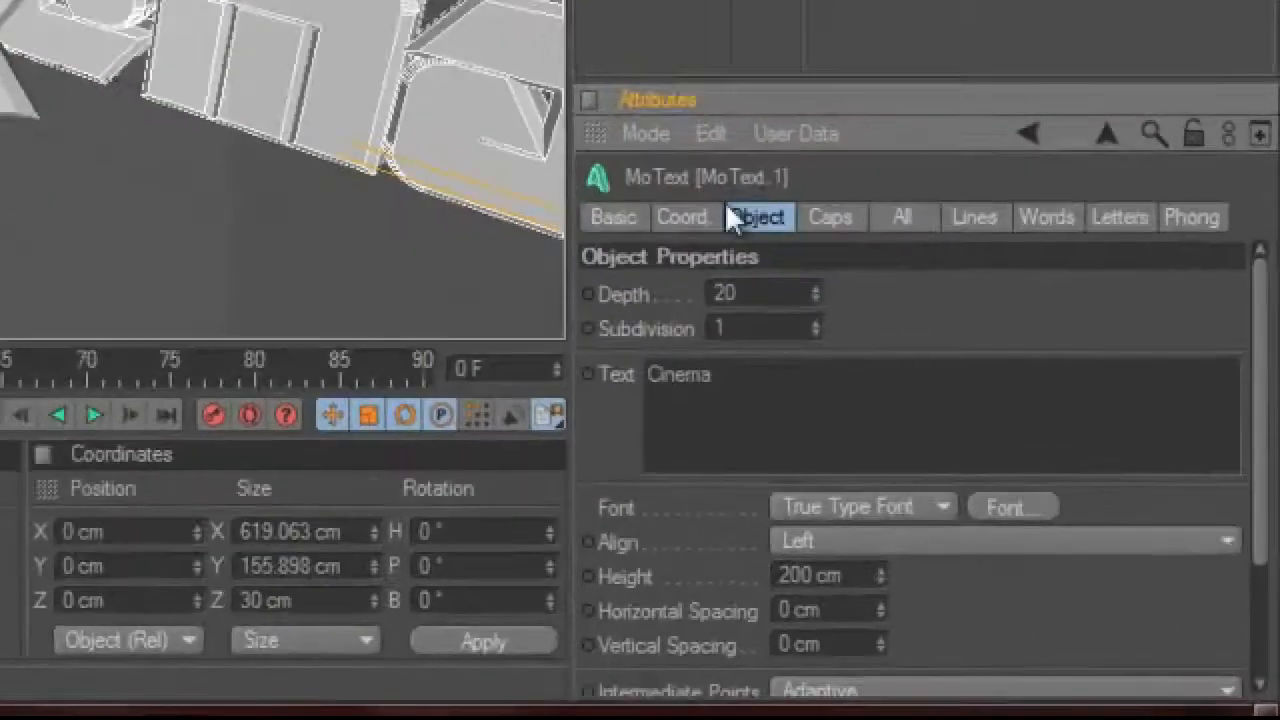
Rotate the Cinema text to a heading of 36°.
click(695, 218)
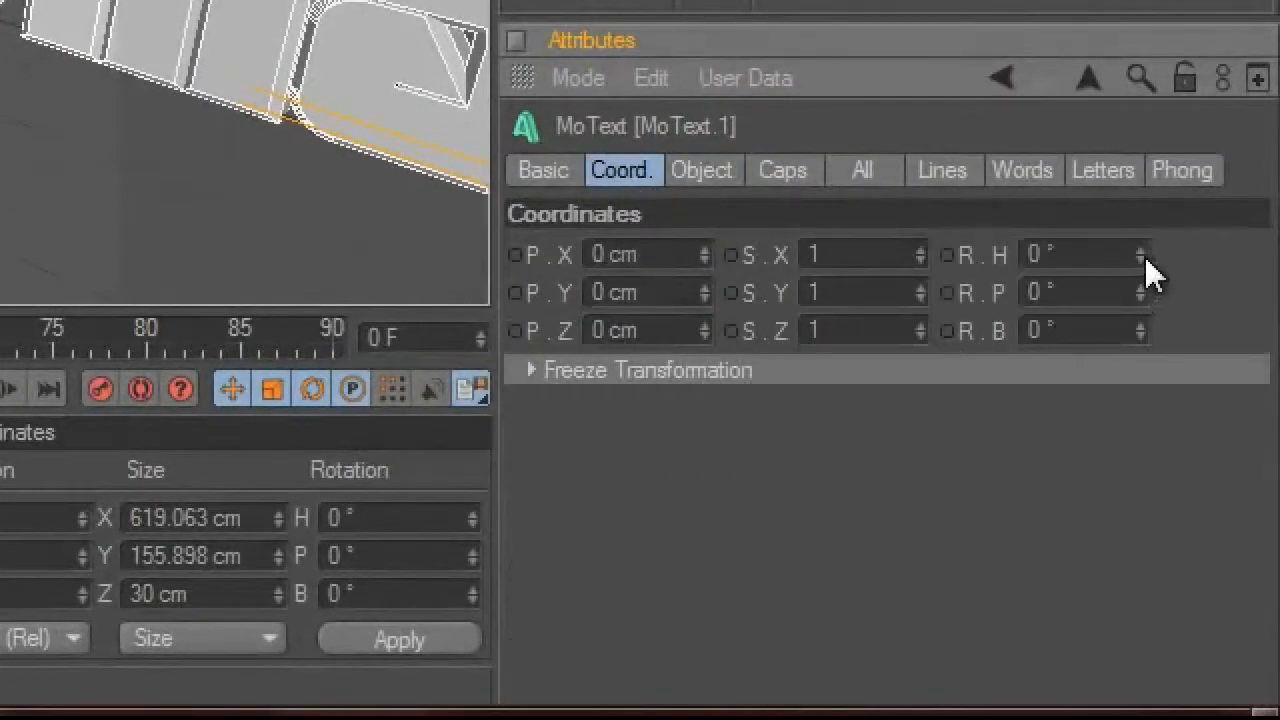
mouse_move(1145, 255)
mouse_down()
mouse_move(1134, 266)
mouse_move(1127, 254)
mouse_up()
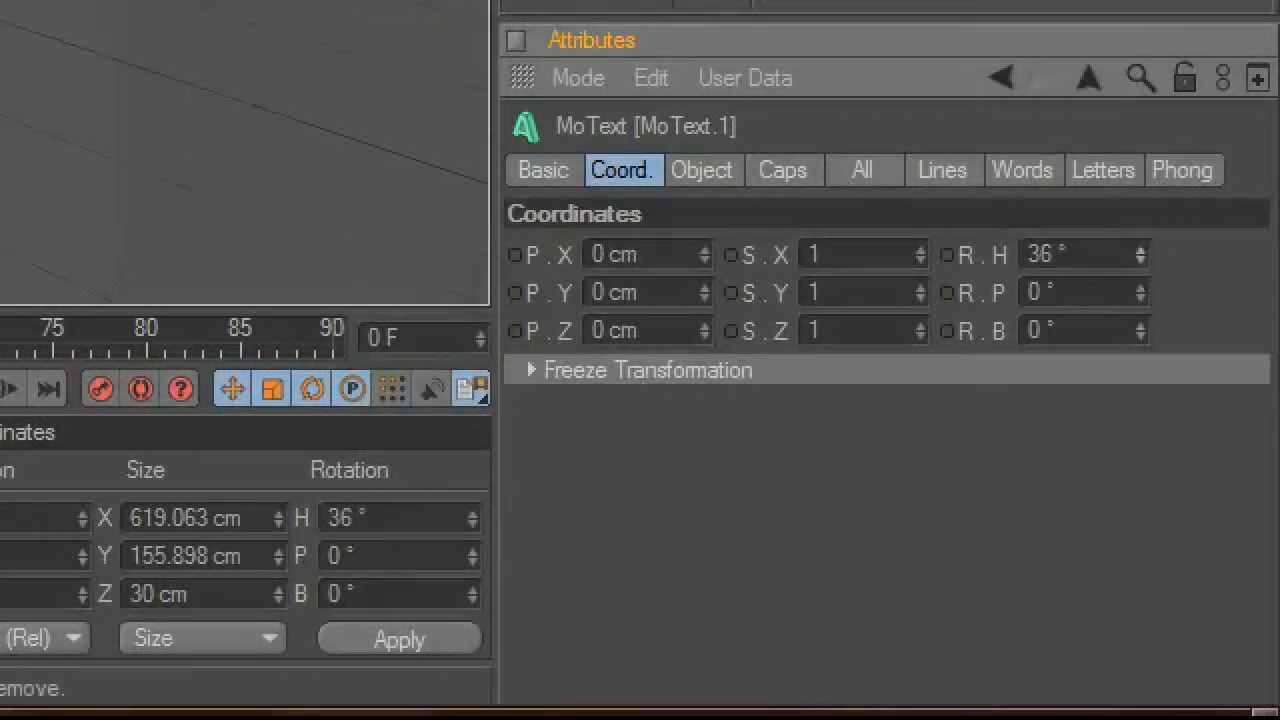
Place the Cinema text beside the Pronox text at a heading of 33°, scaled to 0.89 in X and 0.83 in Y.
drag(4, 100, 4, 150)
drag(4, 4, 22, 84)
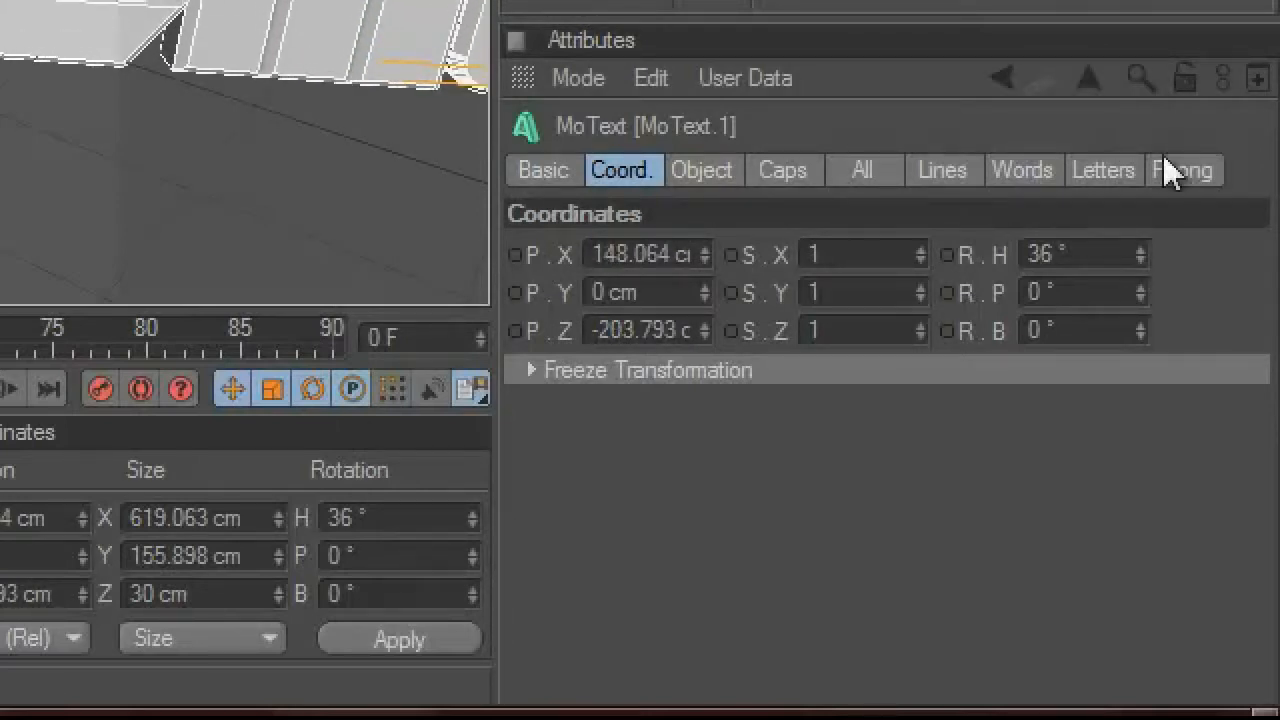
drag(1137, 255, 1136, 257)
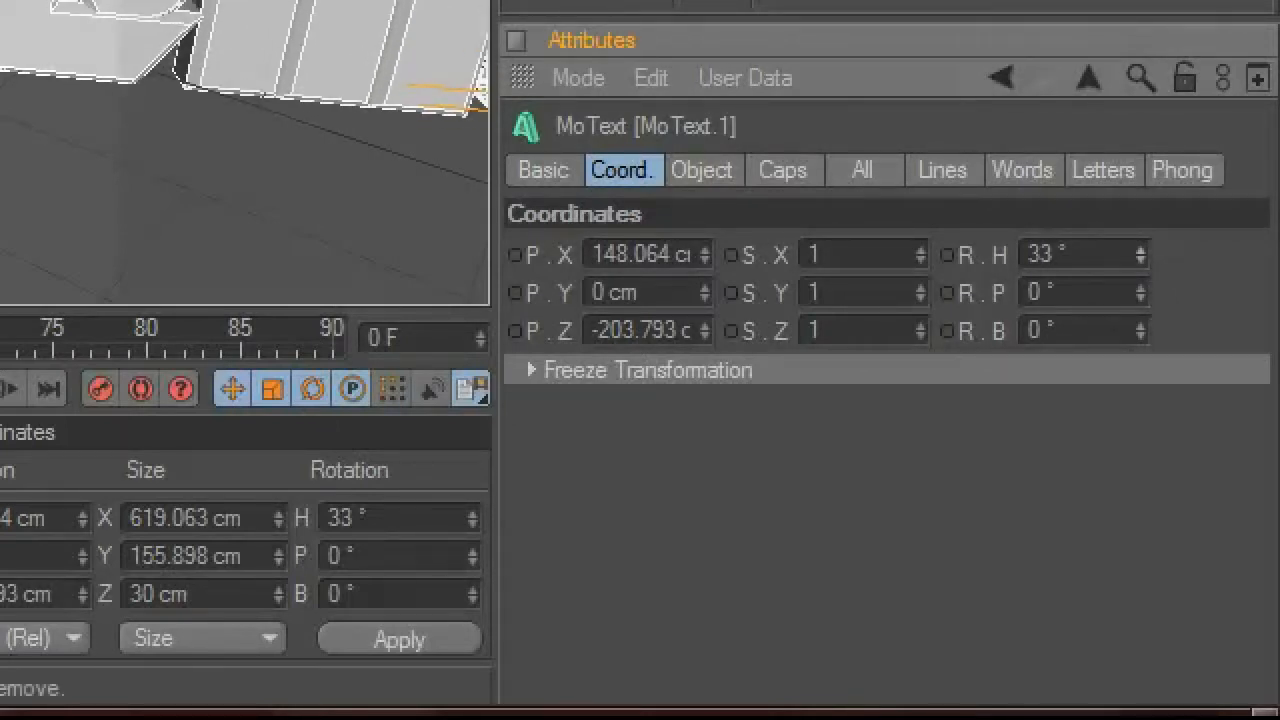
drag(920, 255, 916, 295)
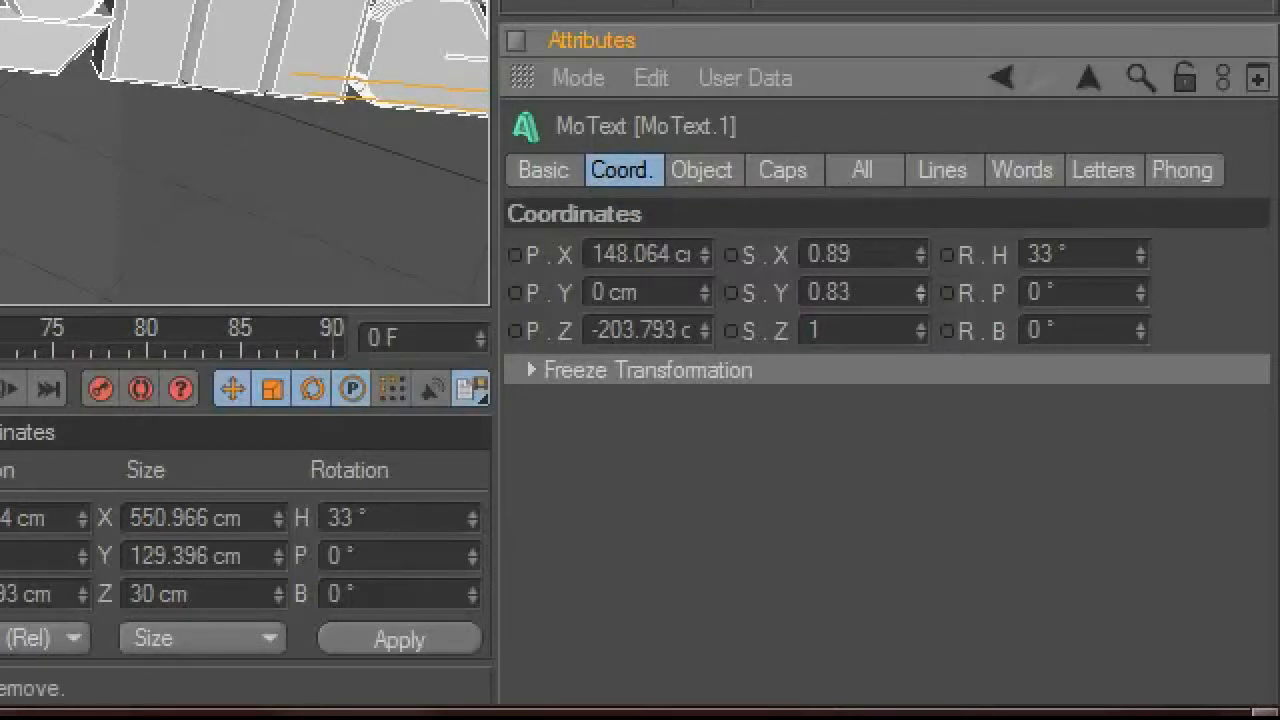
Move the Pronox text to about X -175 cm, Z -420 cm and the Cinema text directly beside it at about X 293 cm, Z -110 cm.
drag(4, 10, 966, 139)
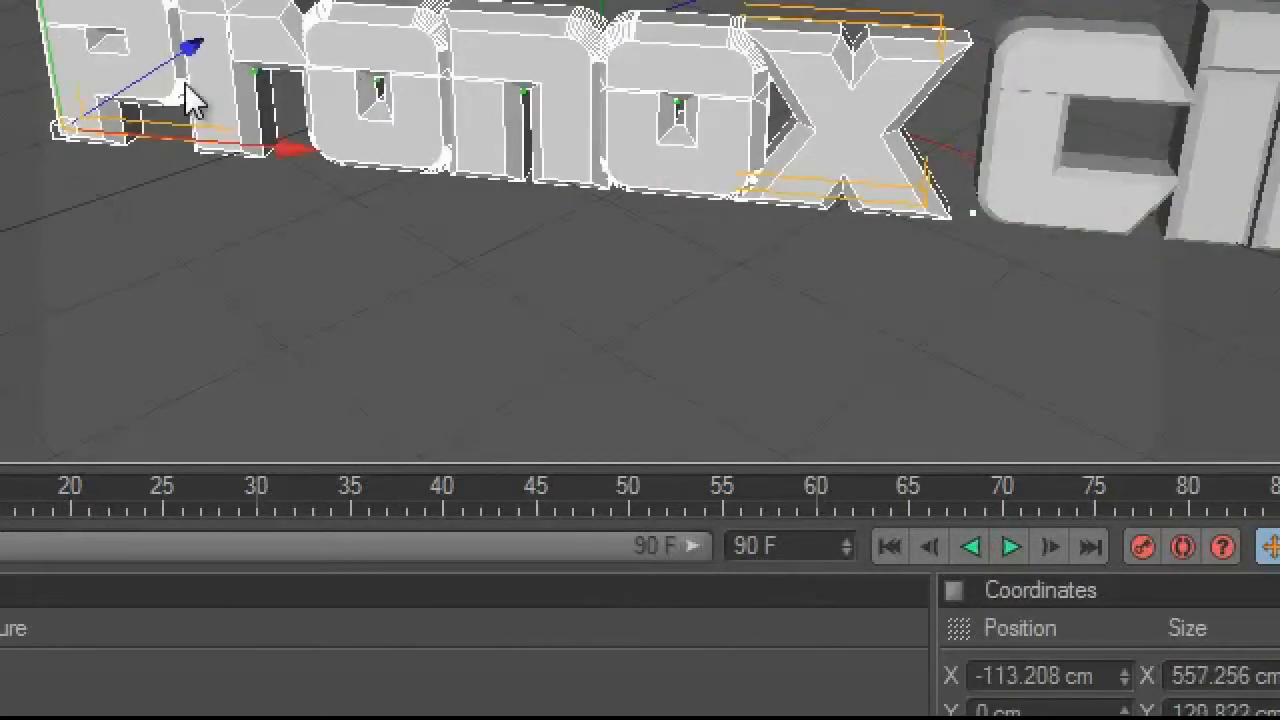
drag(129, 145, 1086, 251)
click(1086, 238)
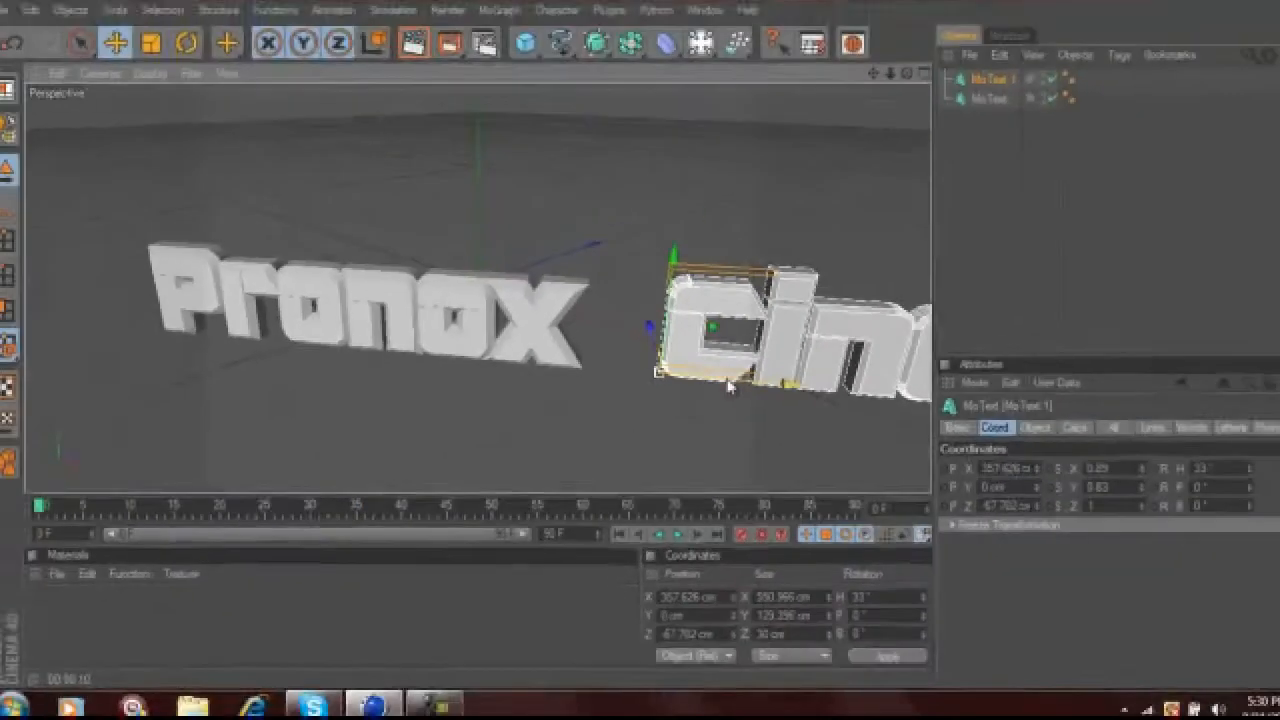
drag(729, 387, 652, 340)
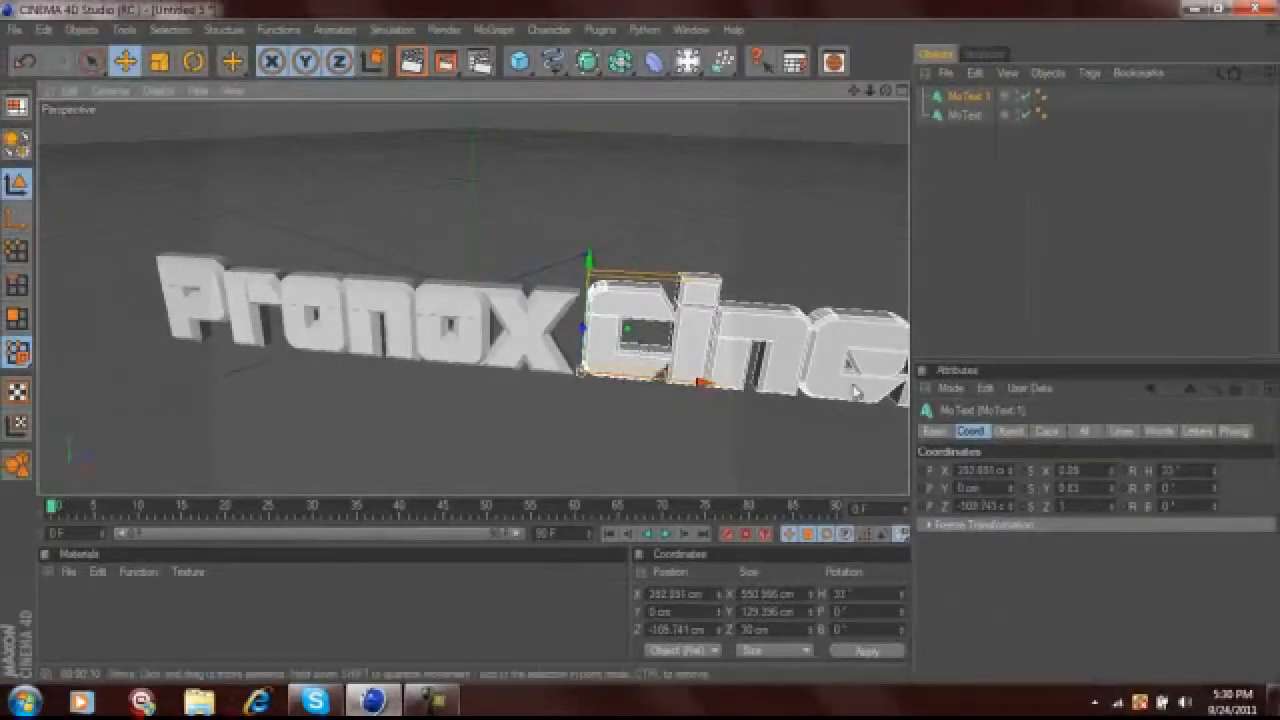
Examine the alignment of the Pronox and Cinema texts from several angles and from farther away.
drag(886, 91, 886, 93)
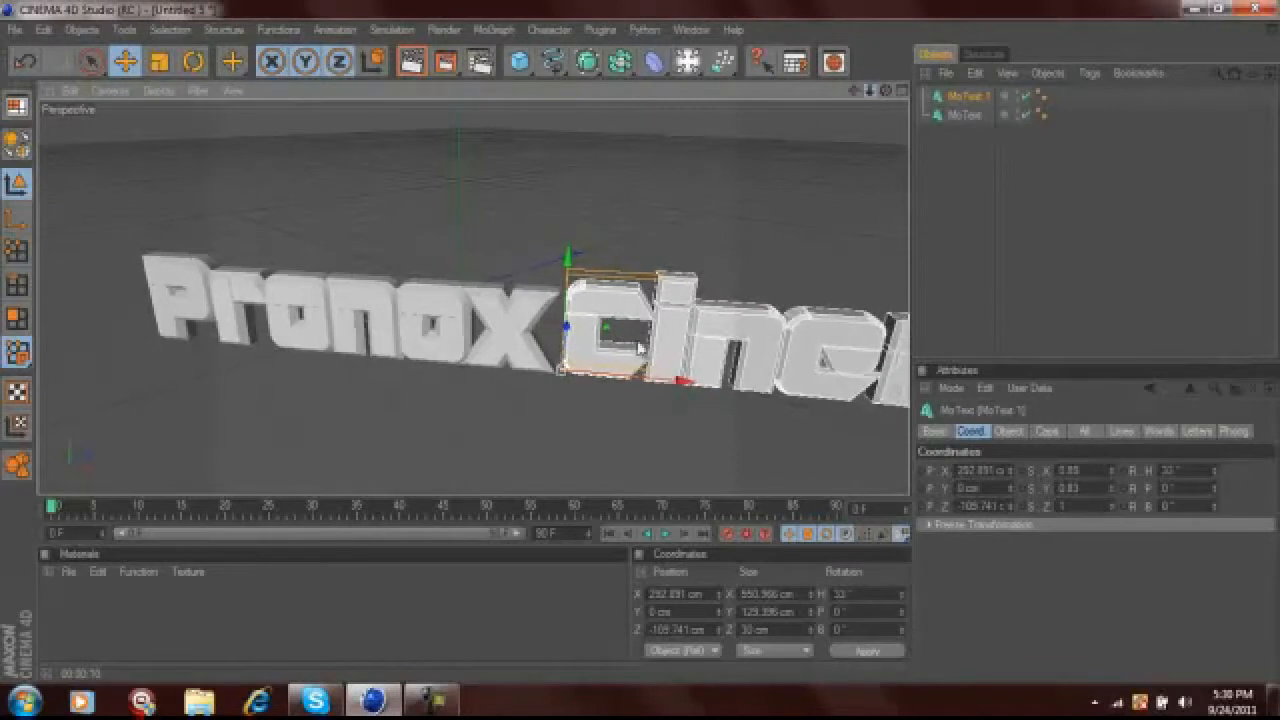
scroll(640, 347, down, 3)
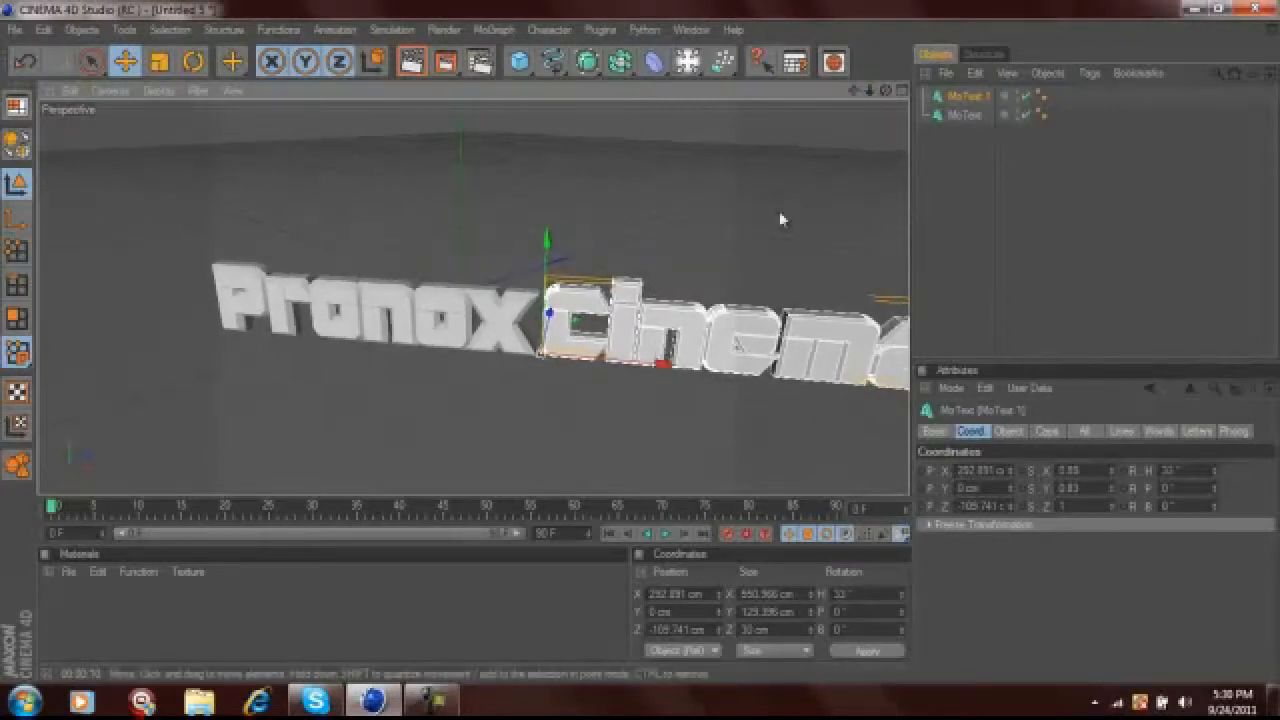
drag(586, 347, 645, 348)
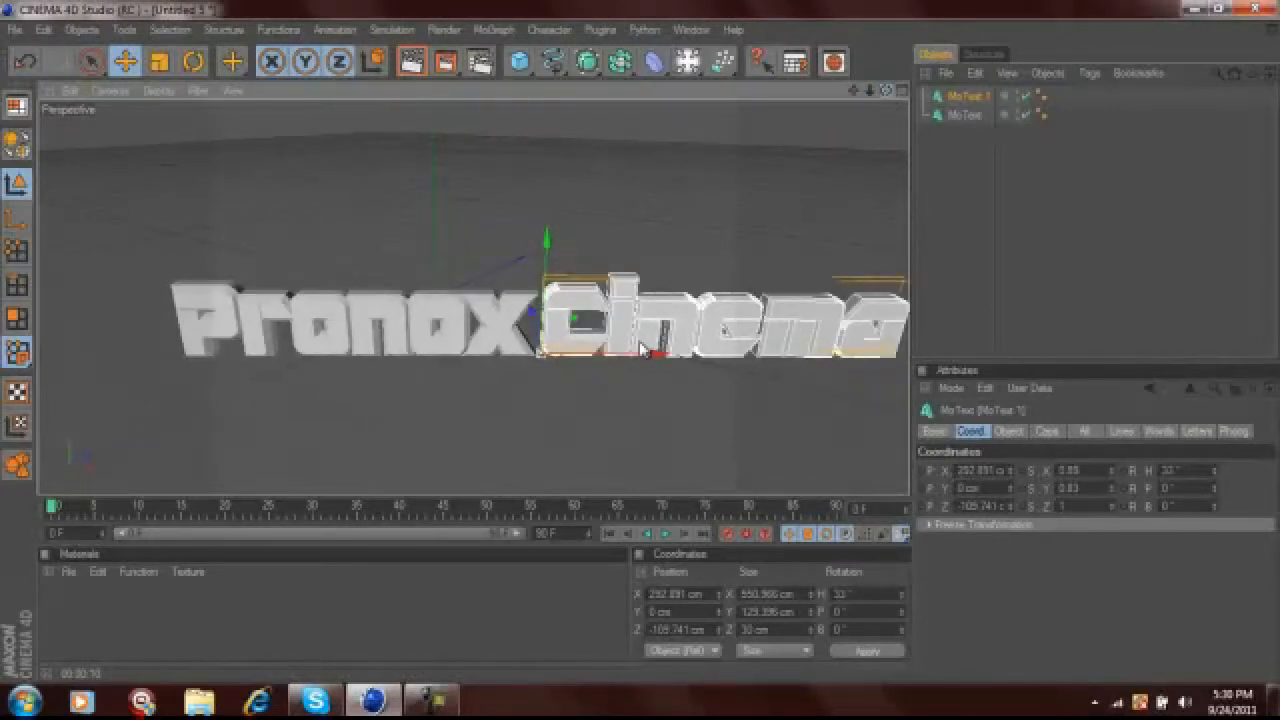
drag(870, 91, 640, 348)
drag(867, 92, 643, 354)
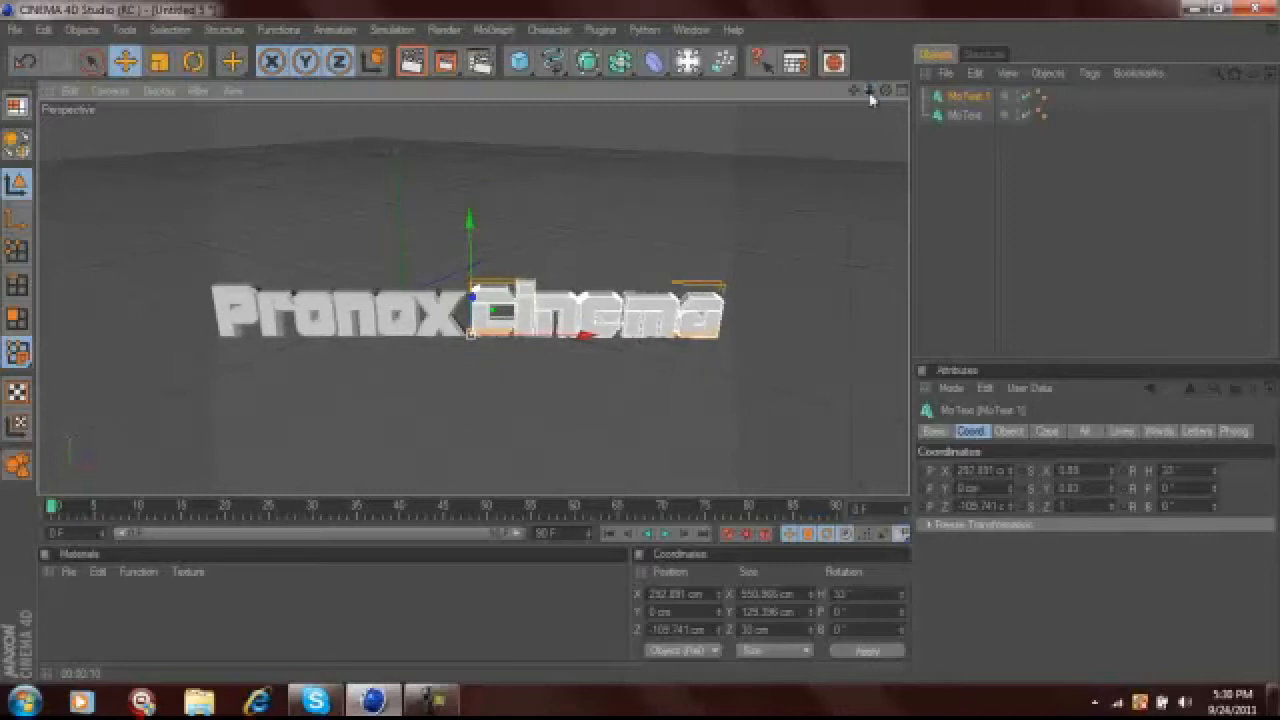
drag(854, 92, 650, 341)
drag(887, 94, 648, 350)
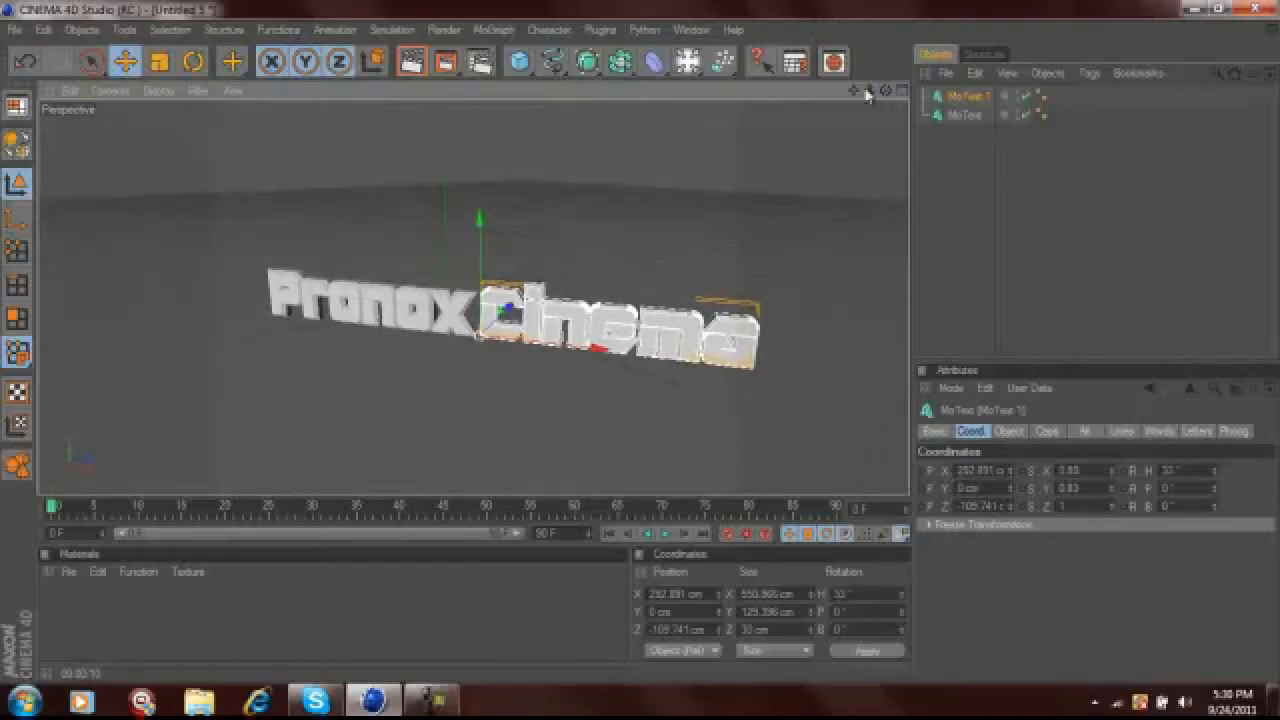
drag(853, 92, 830, 94)
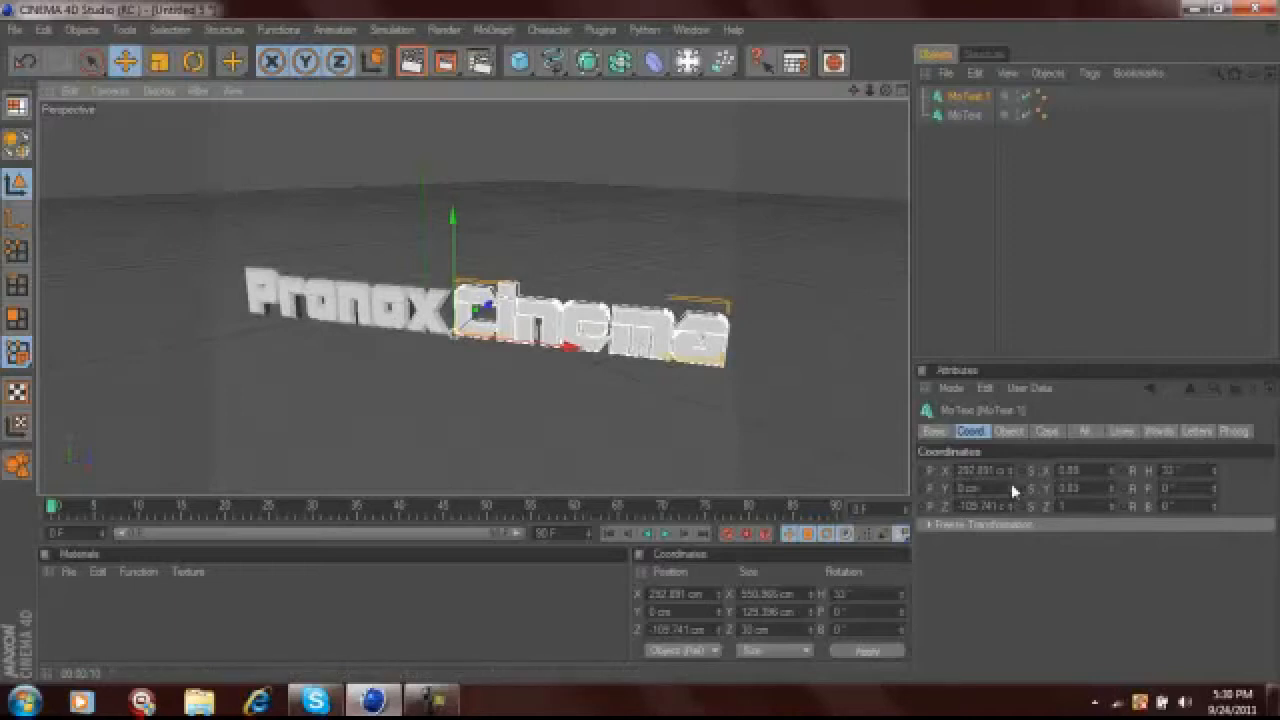
Deepen both texts by increasing the Cinema text's Z scale and setting the Pronox text's Z scale to 2.14.
mouse_move(1112, 507)
mouse_down()
mouse_move(1114, 491)
mouse_move(1103, 509)
mouse_up()
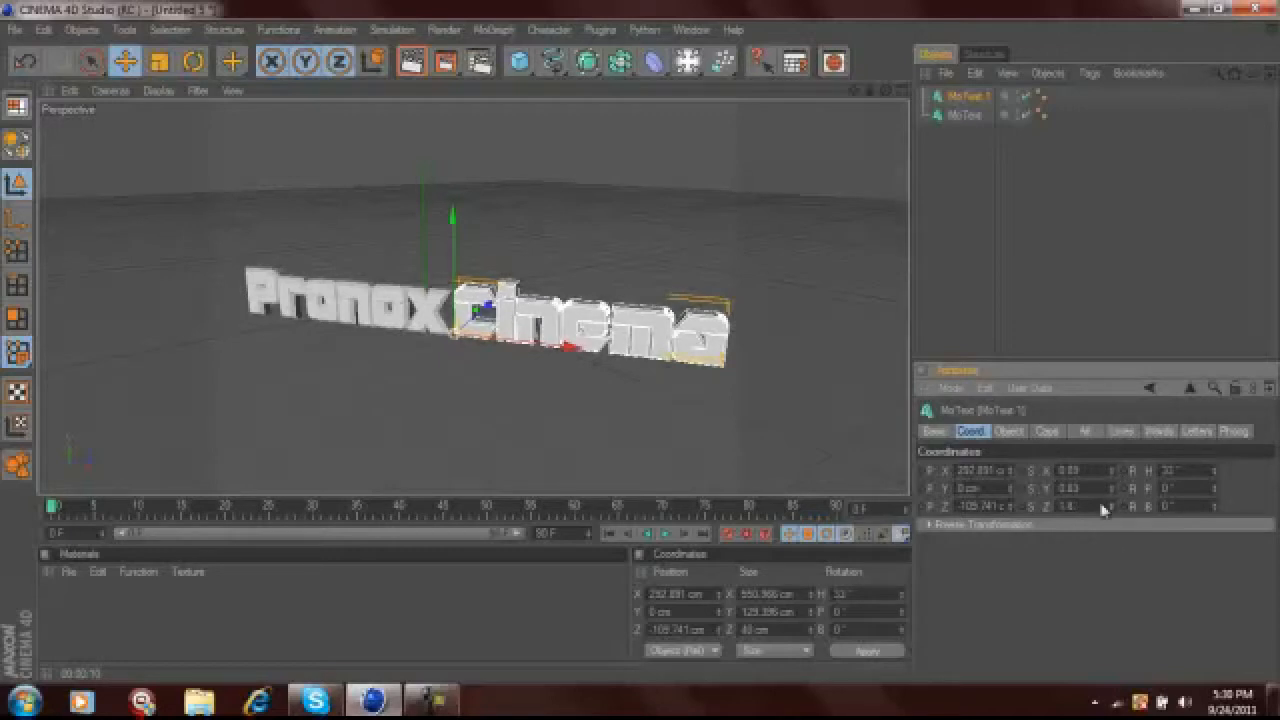
click(378, 300)
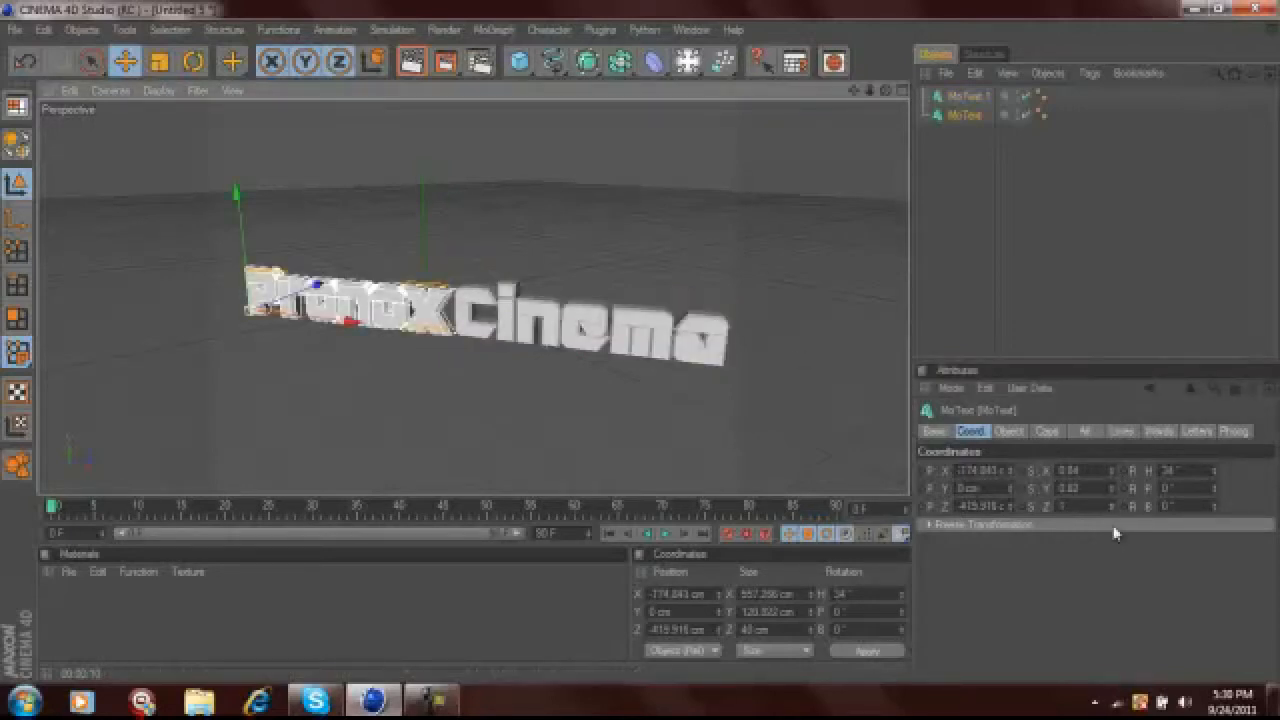
drag(1112, 485, 980, 323)
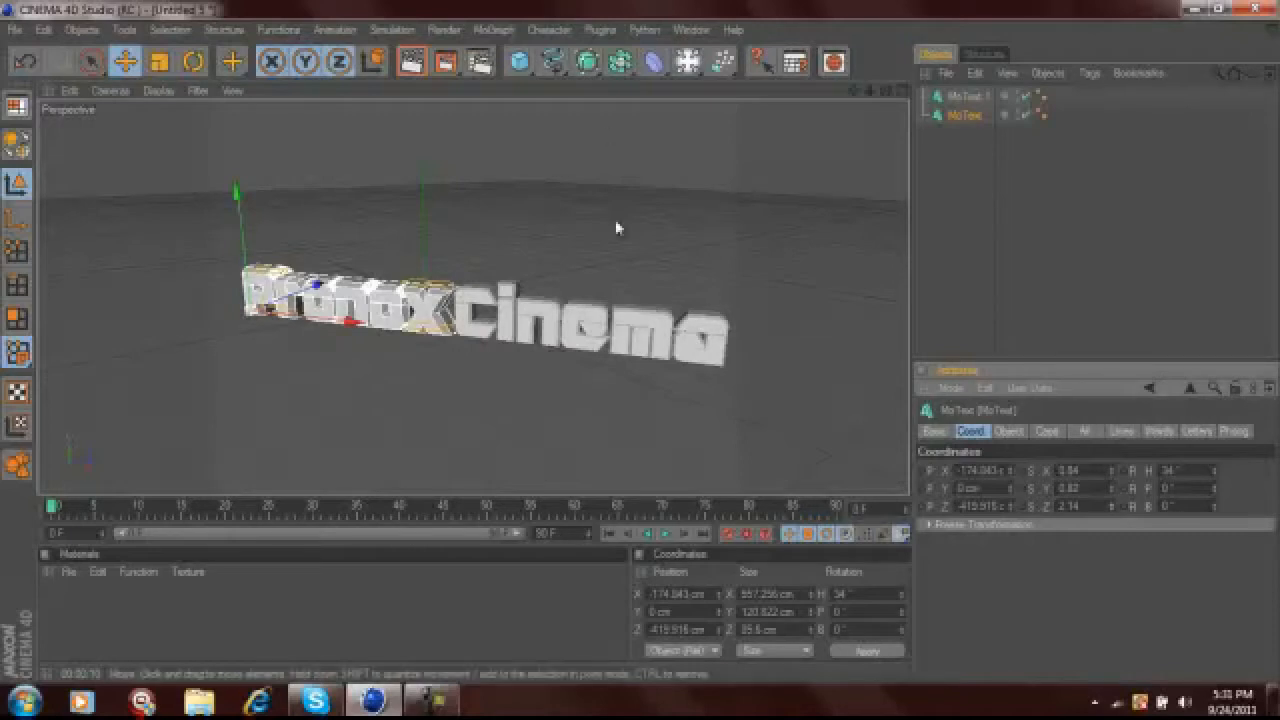
Create a new material and set its color to green with RGB values 11, 227, 0.
click(69, 572)
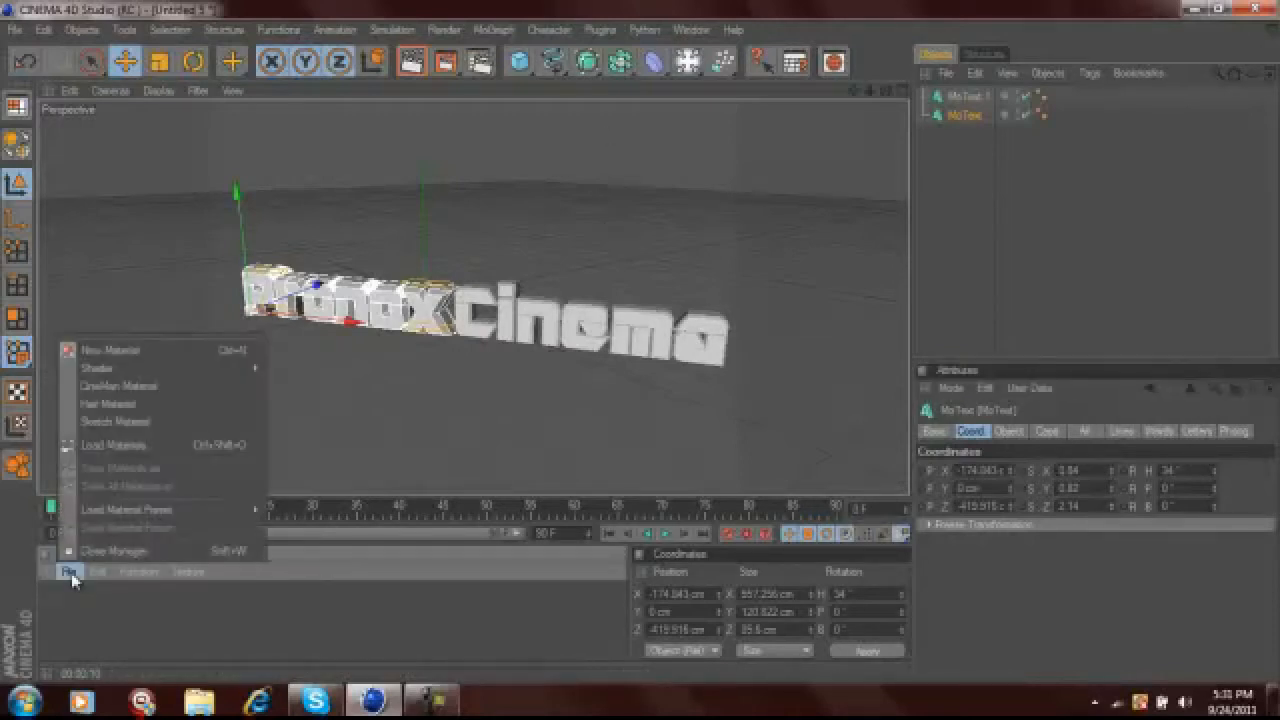
click(107, 631)
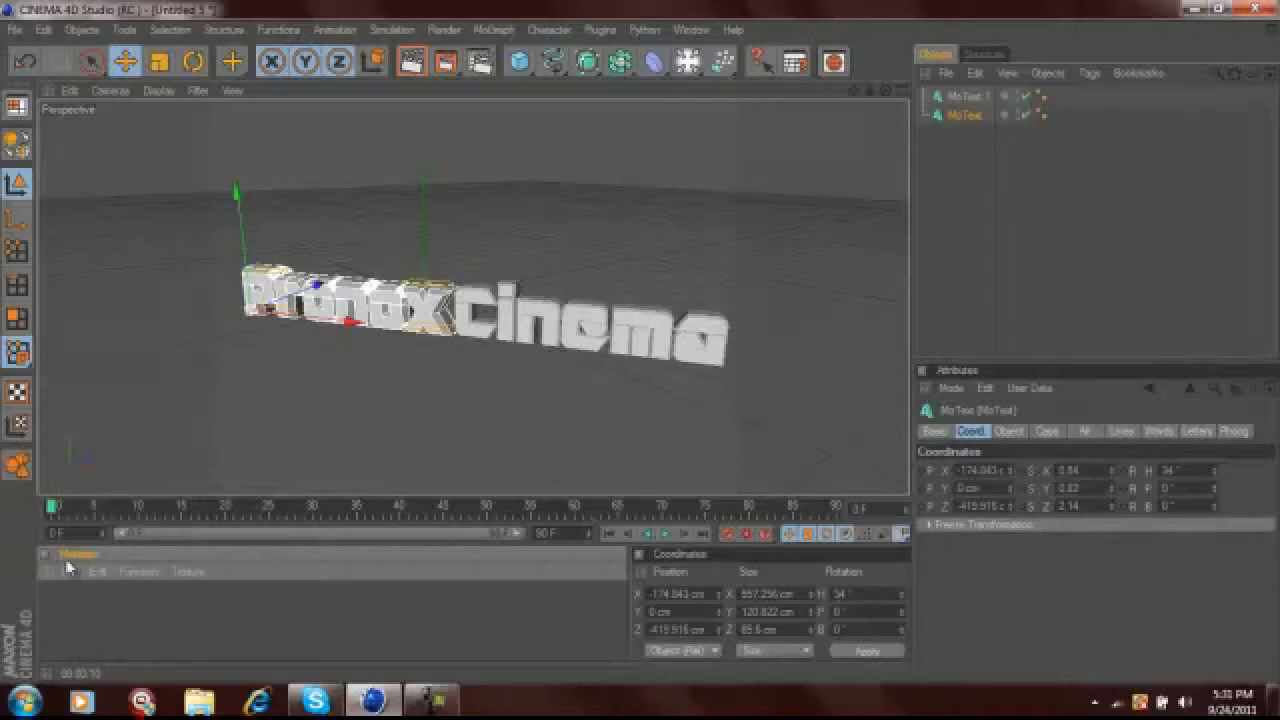
click(70, 572)
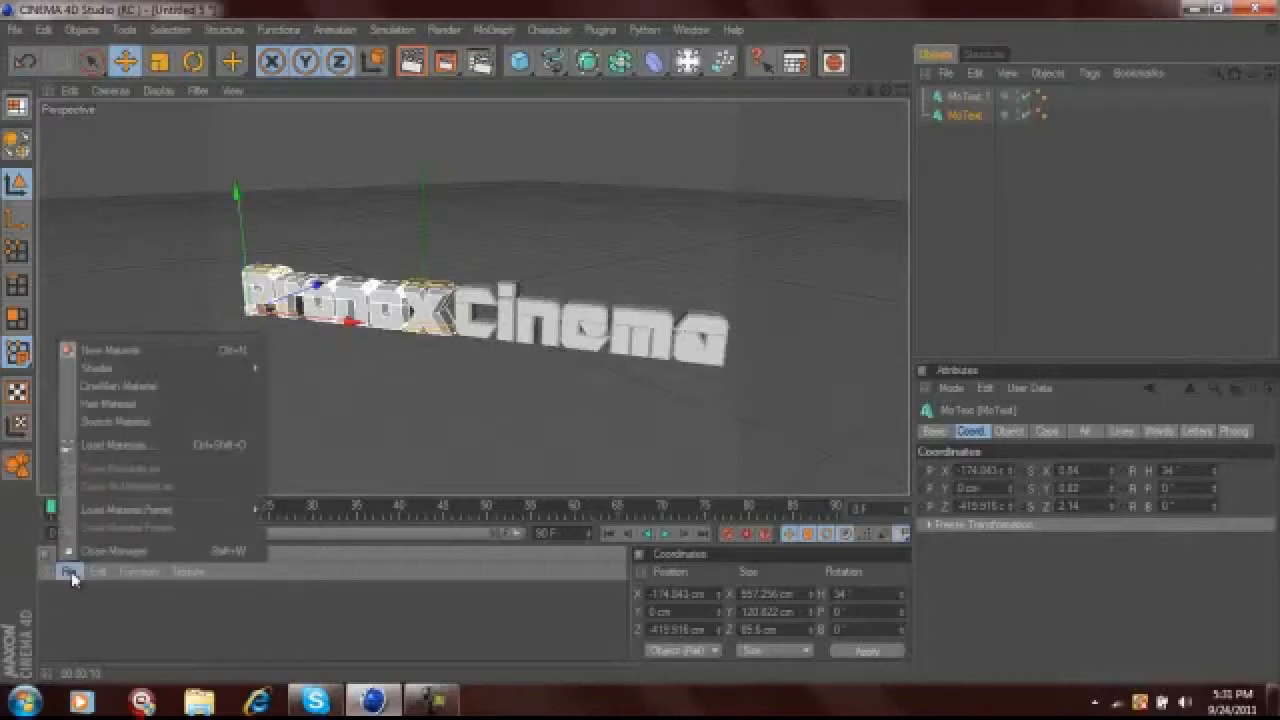
click(117, 356)
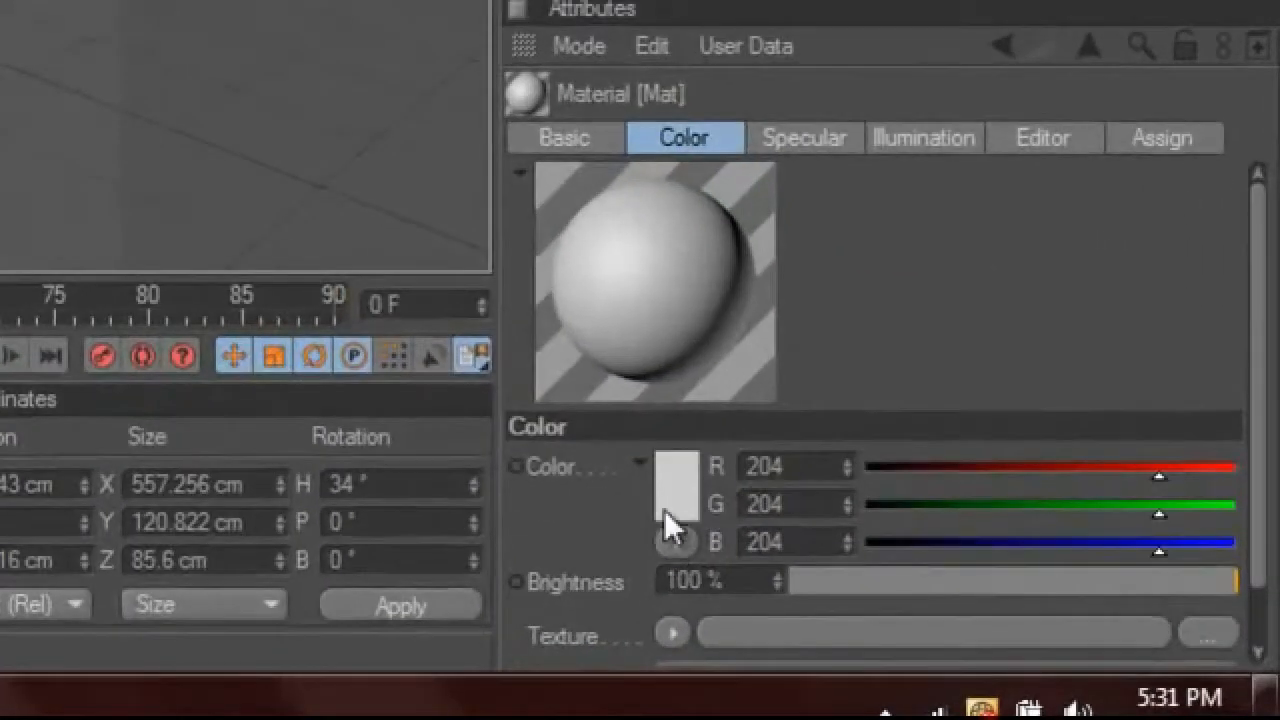
click(688, 473)
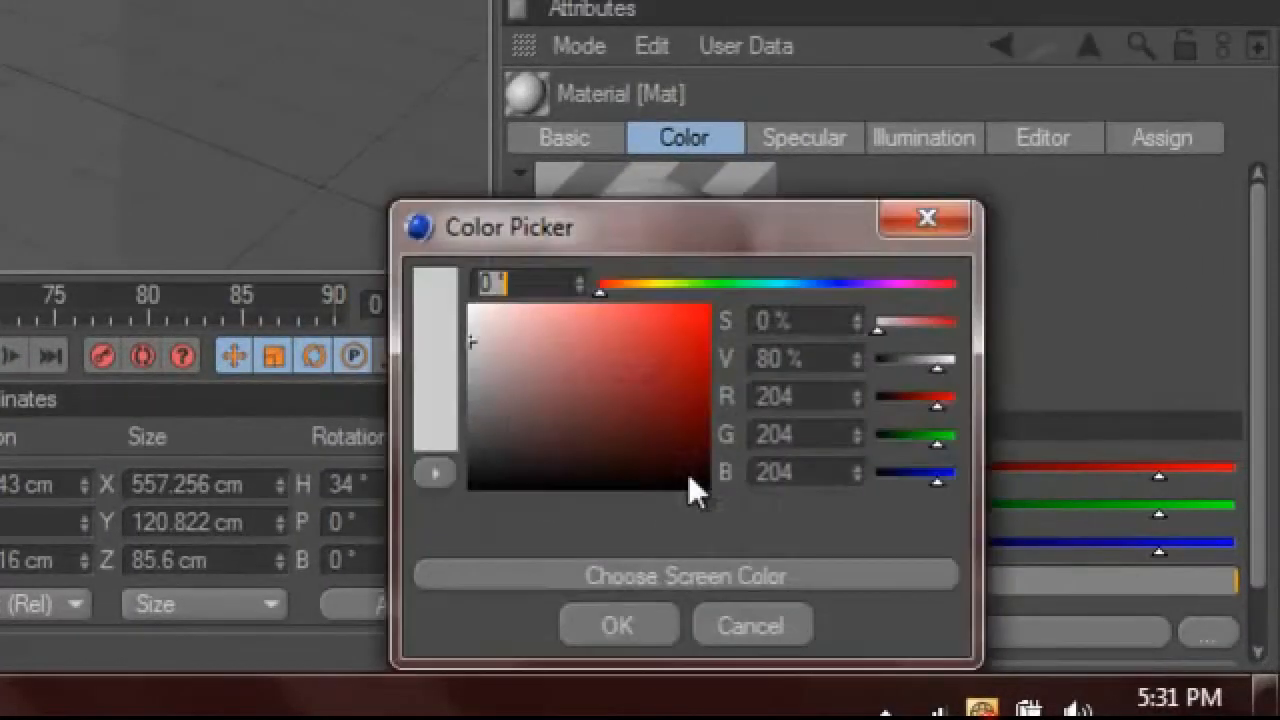
click(715, 285)
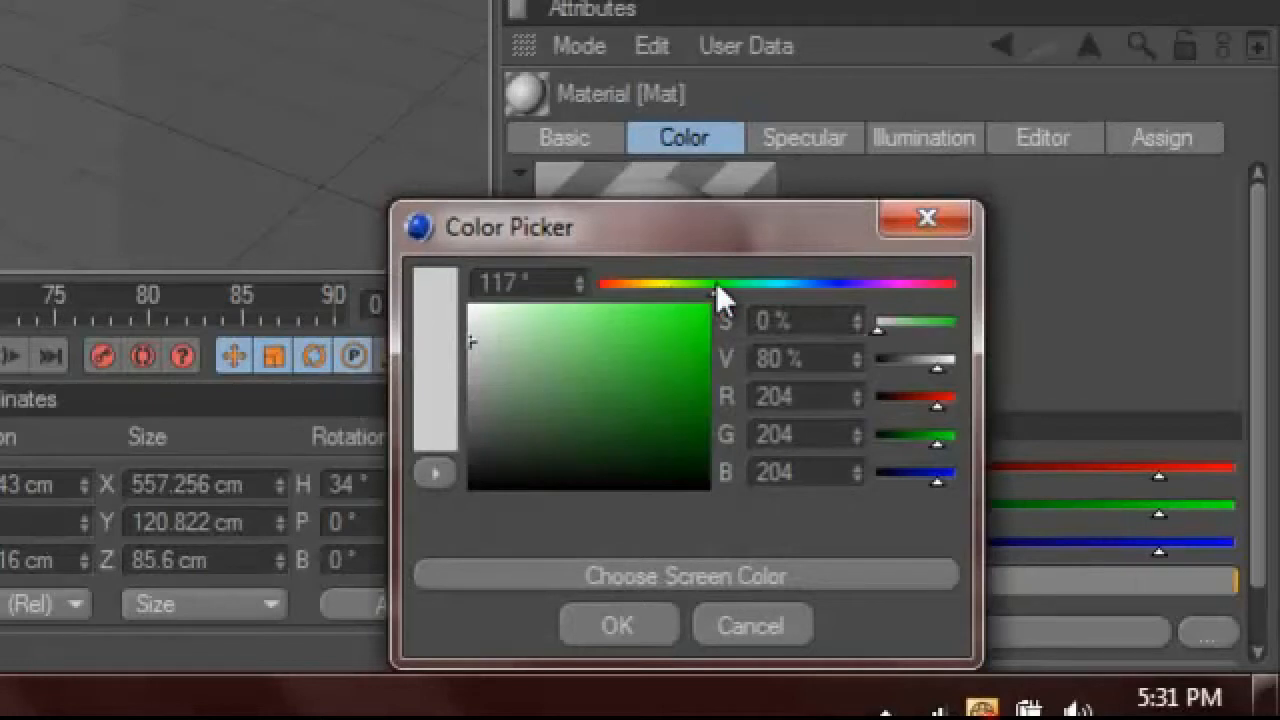
click(712, 325)
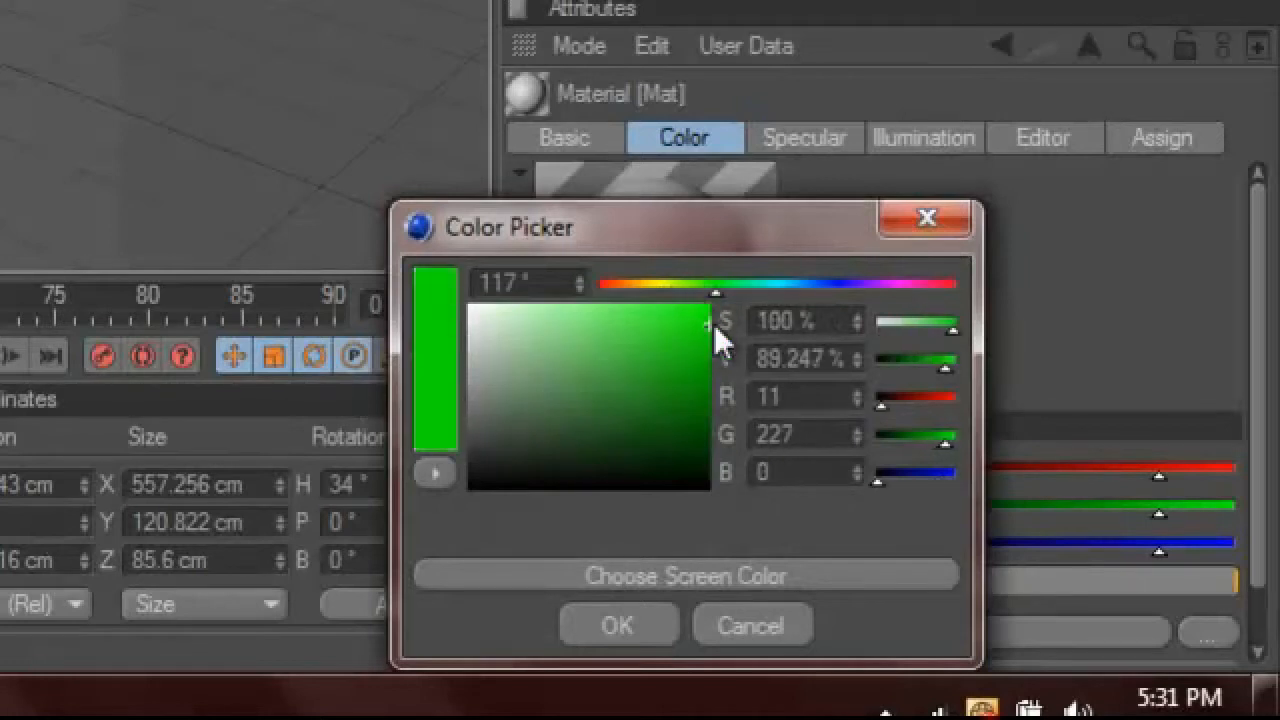
click(646, 629)
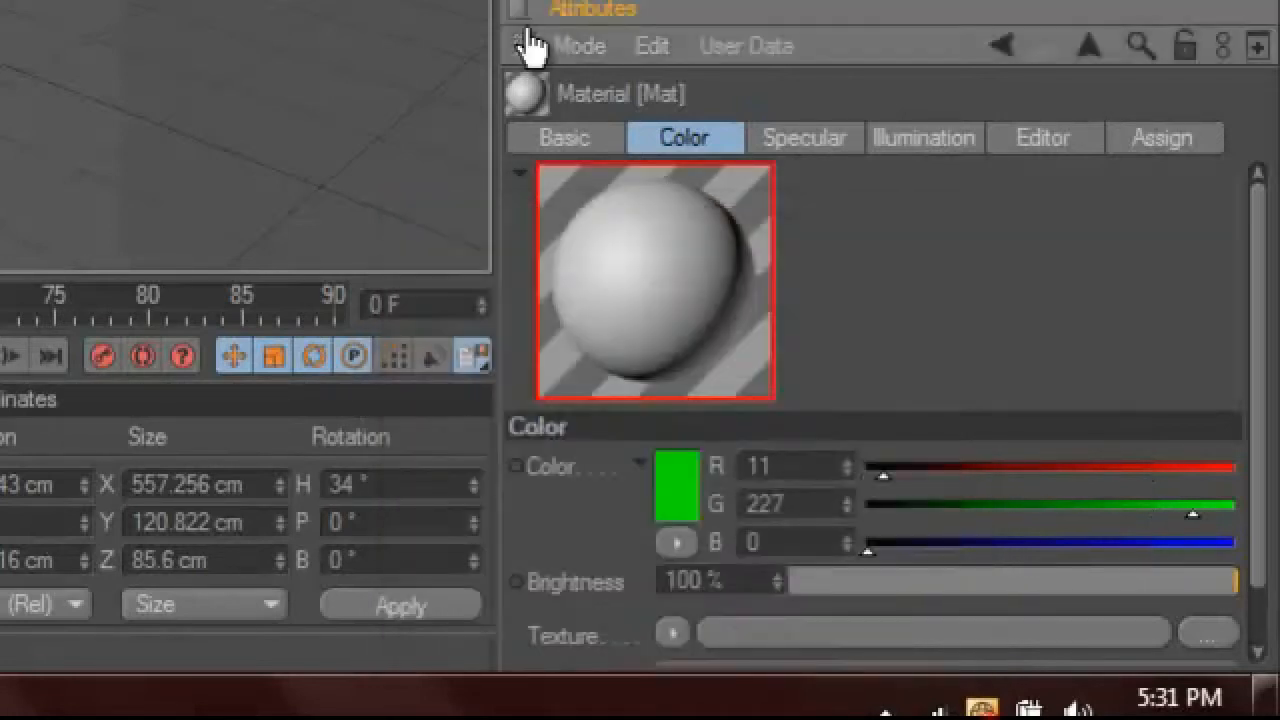
click(564, 137)
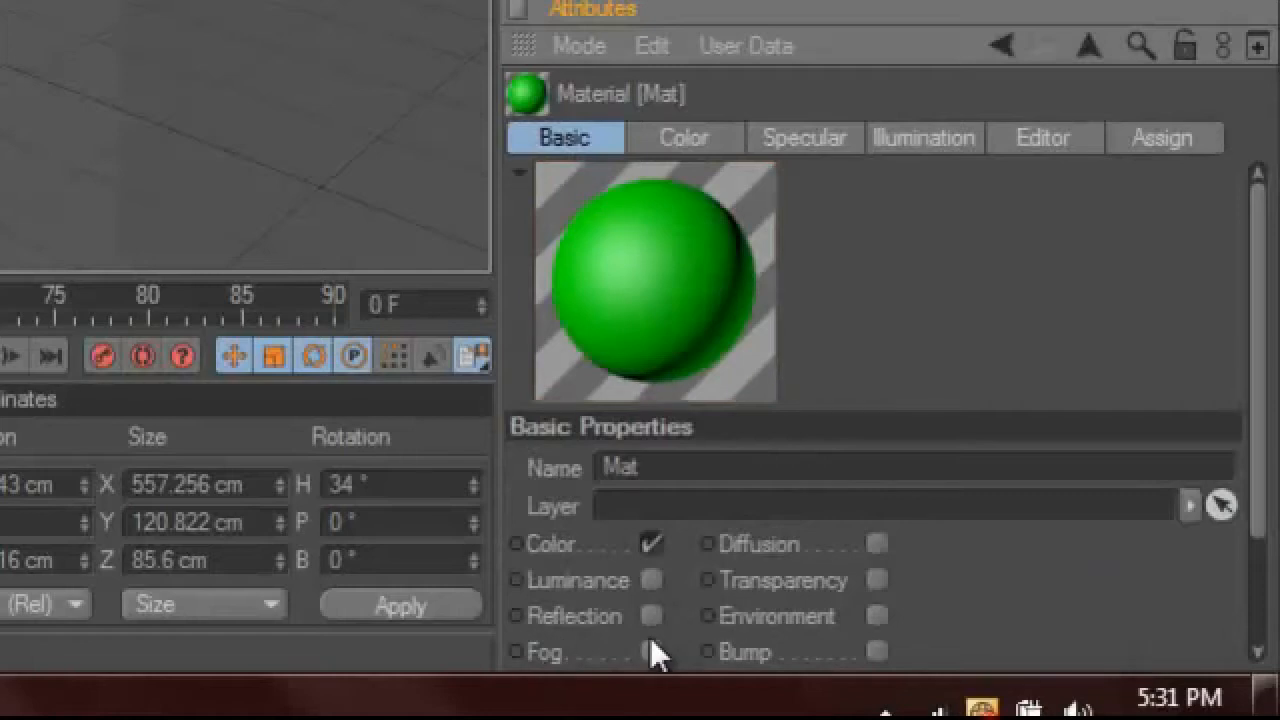
scroll(1255, 560, down, 3)
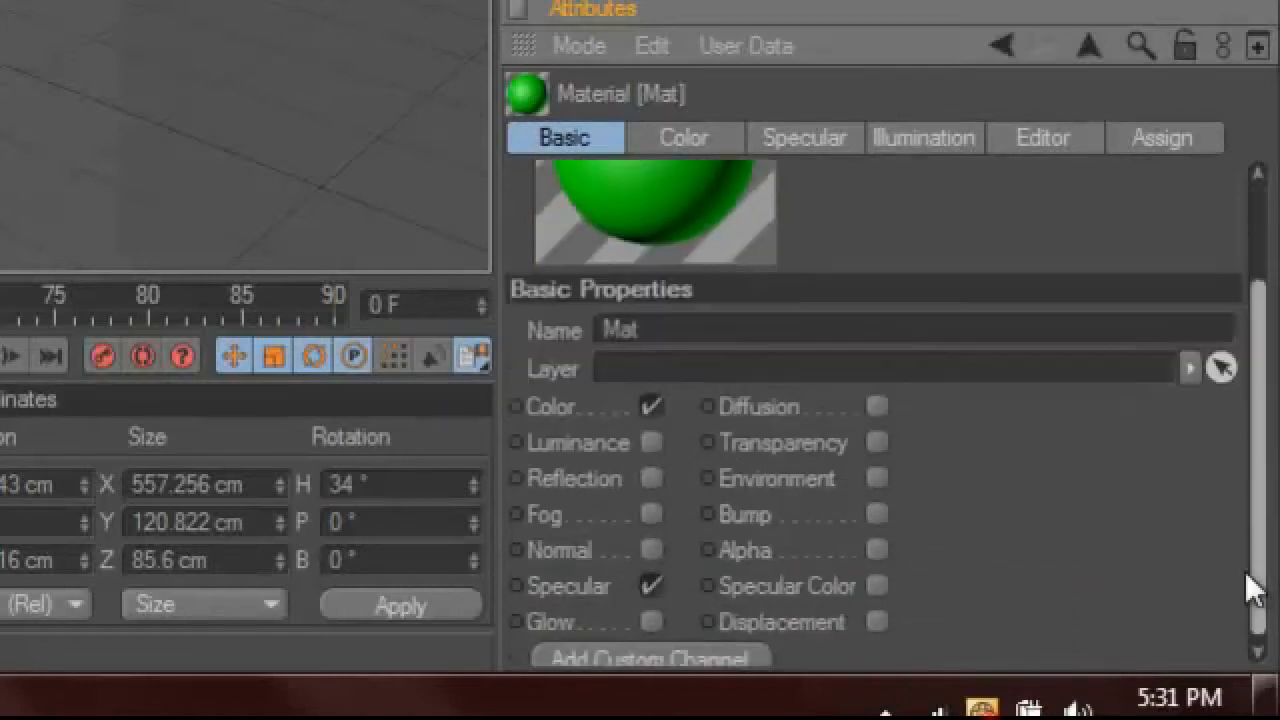
scroll(1256, 590, down, 1)
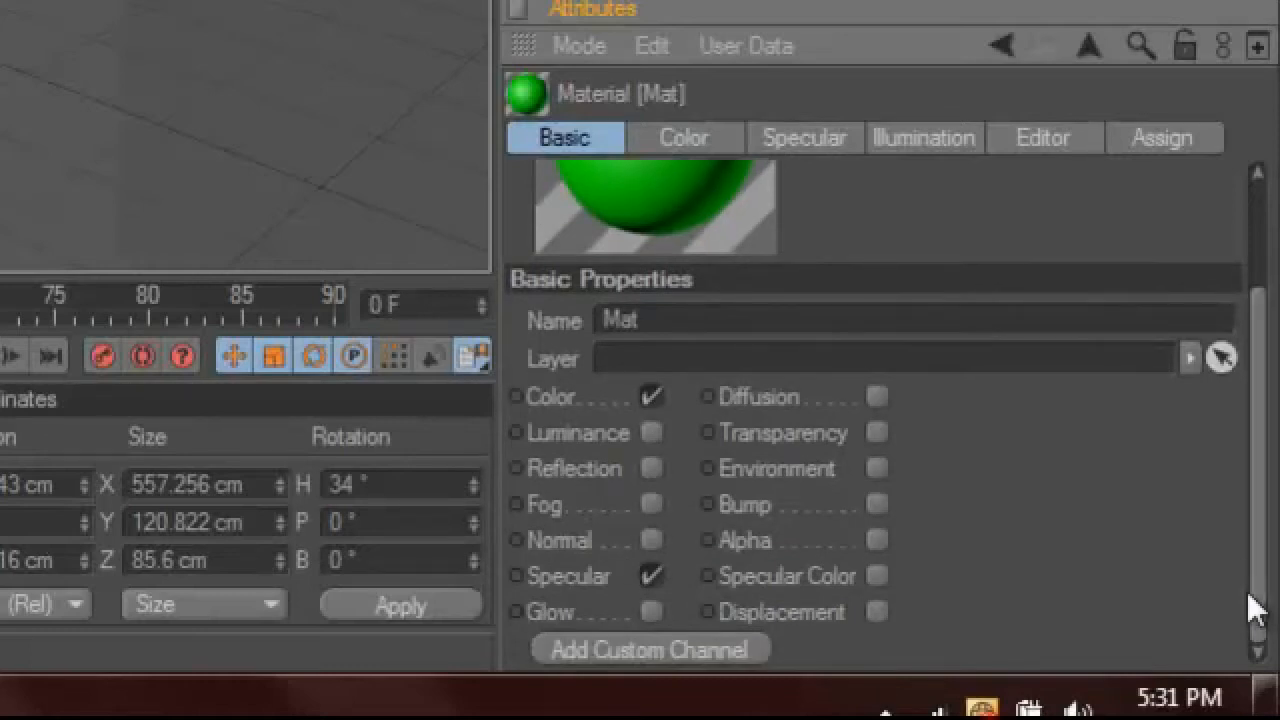
click(667, 130)
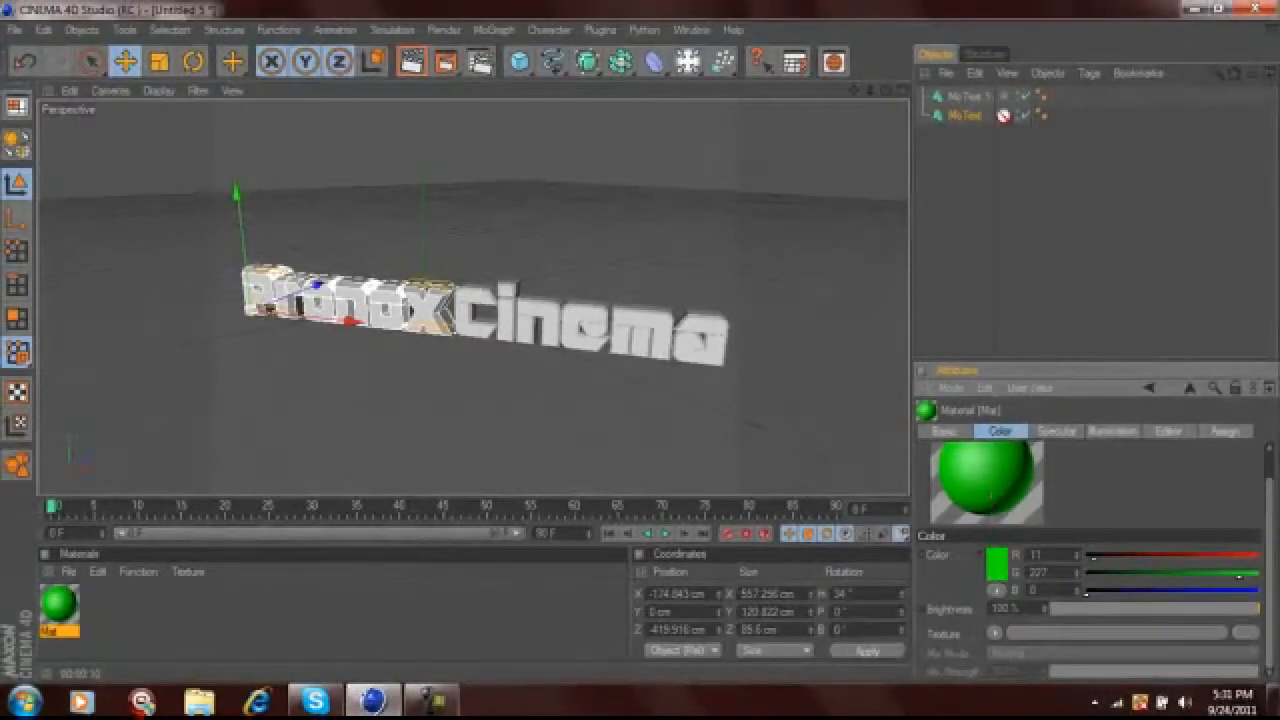
Apply the green material to both the Pronox and Cinema MoText objects.
scroll(987, 465, up, 2)
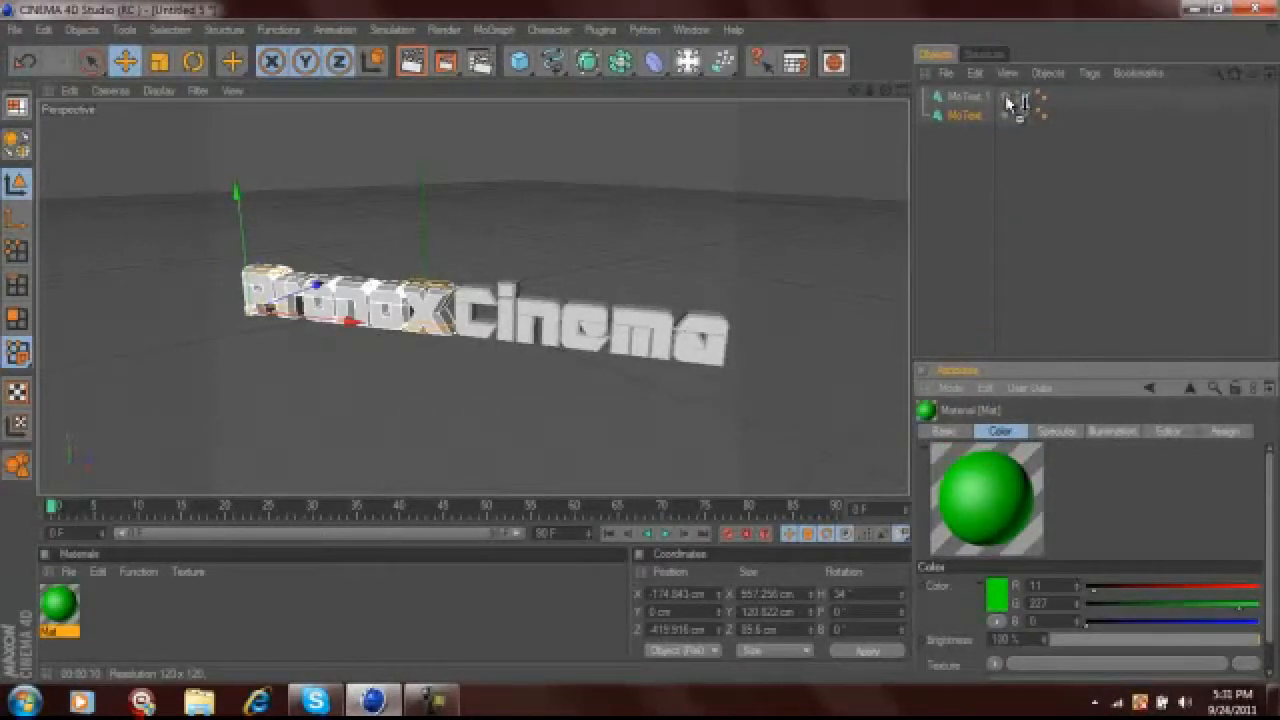
drag(1010, 125, 1012, 125)
drag(60, 600, 1010, 97)
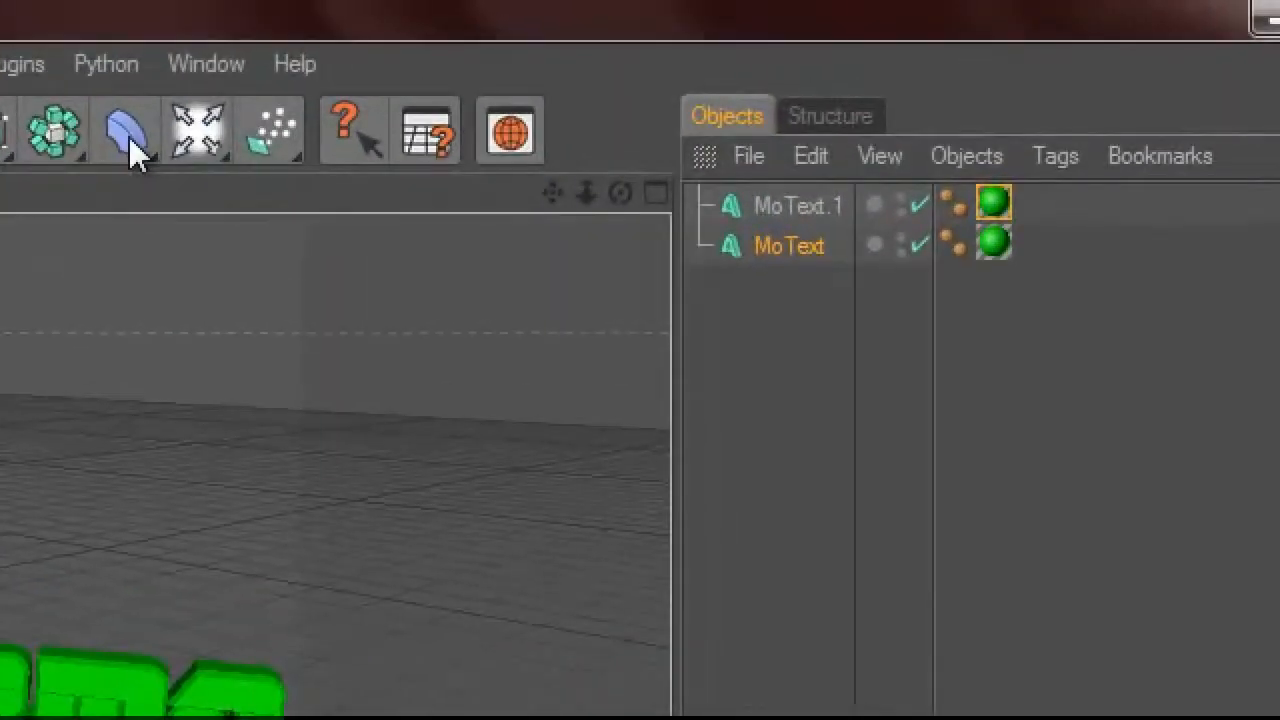
Add two Explosion deformers, placing one below MoText in the hierarchy and the other as a child of MoText.1.
click(655, 66)
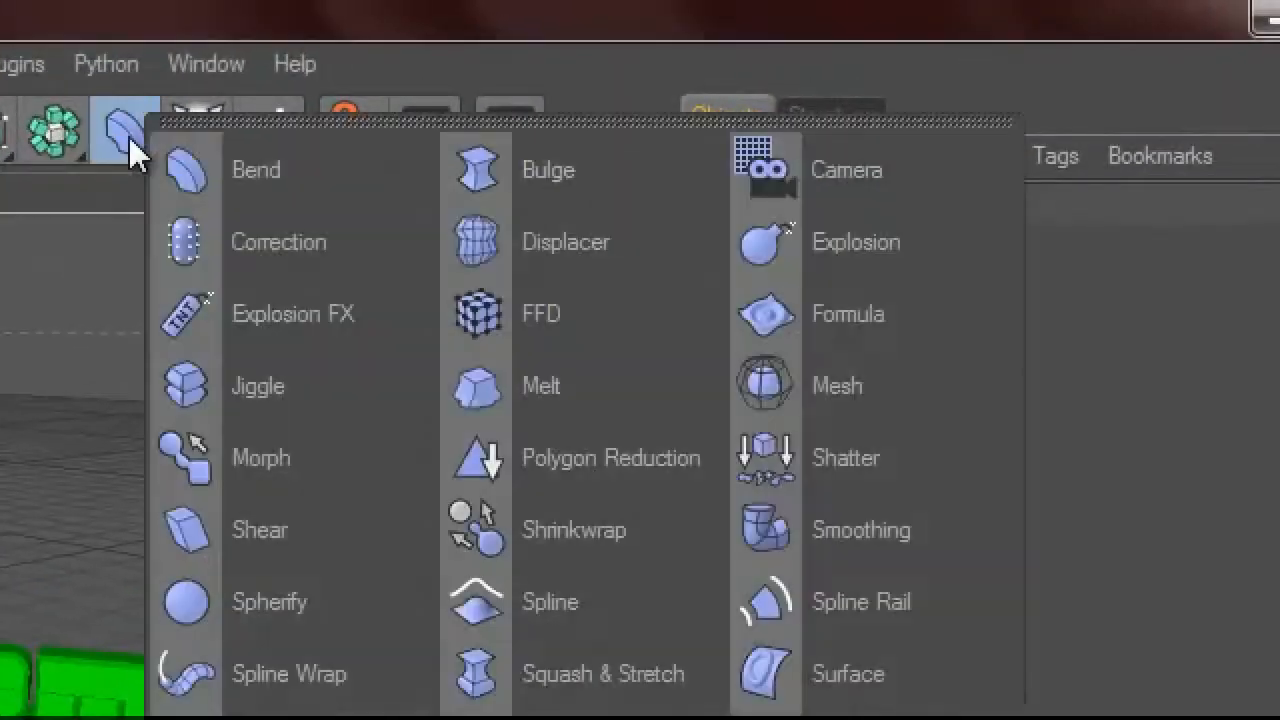
click(808, 252)
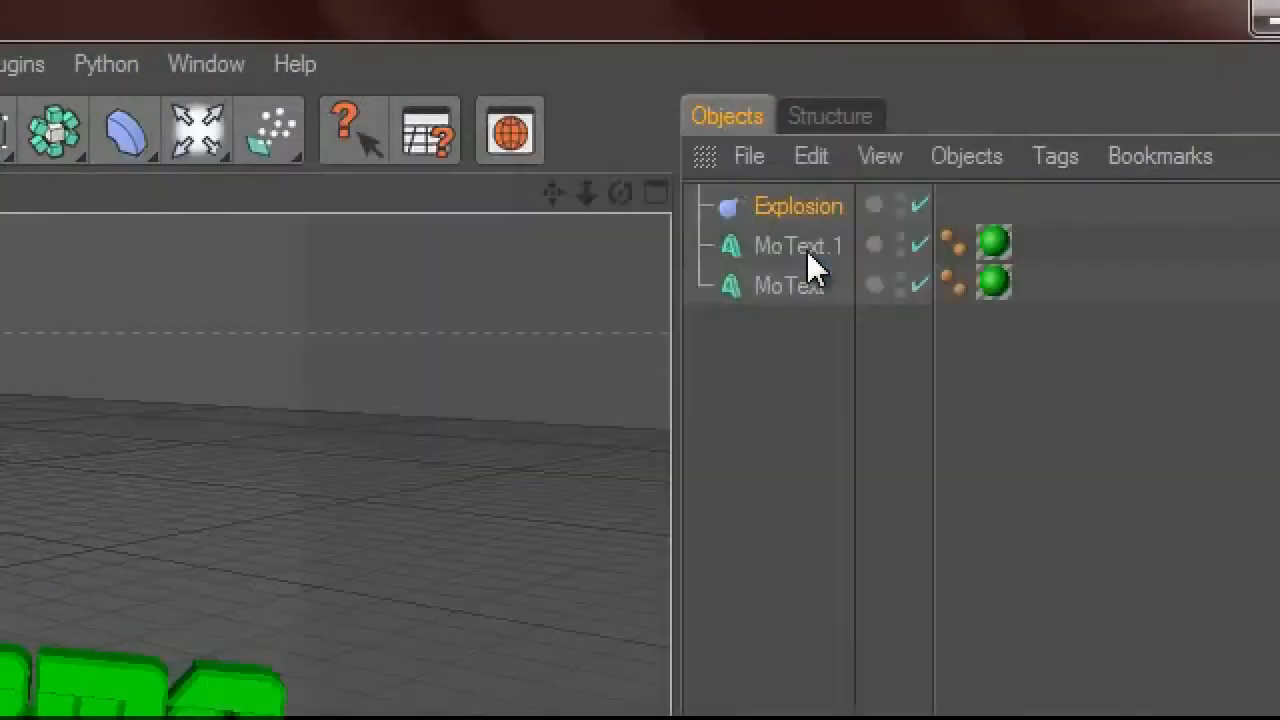
click(131, 143)
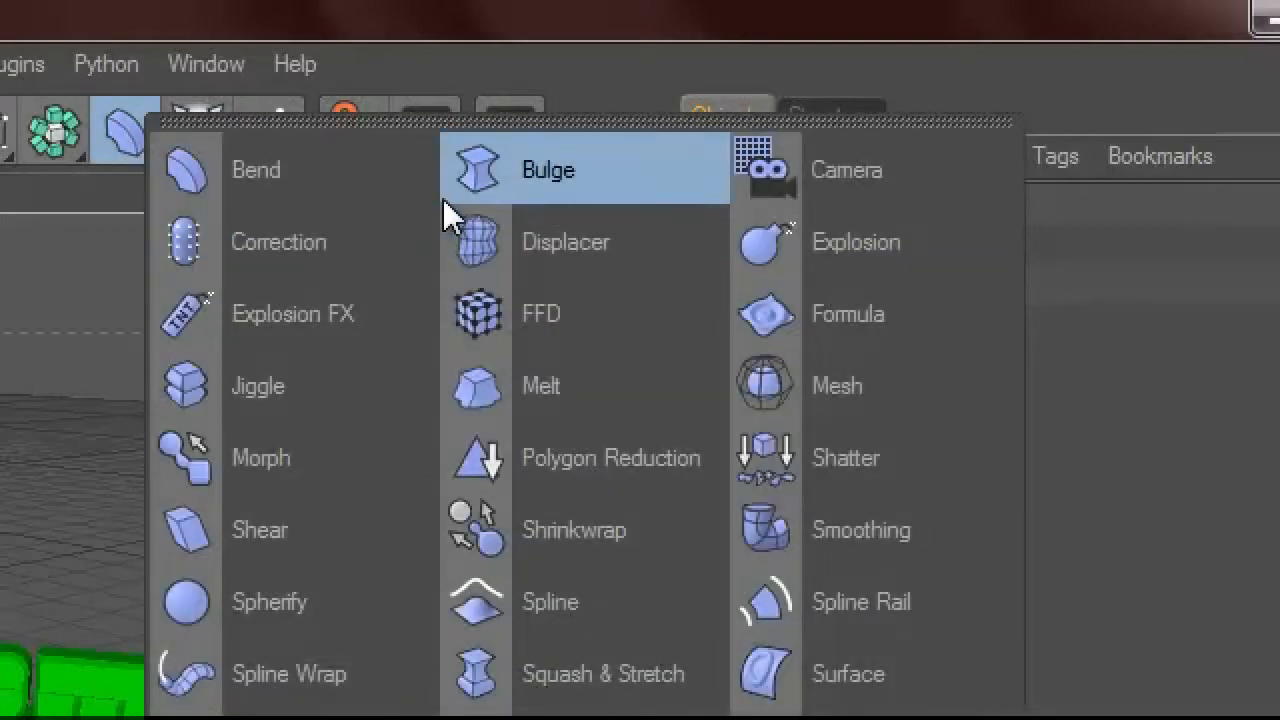
click(757, 257)
ctrl+click(798, 250)
drag(795, 250, 795, 340)
drag(790, 205, 786, 249)
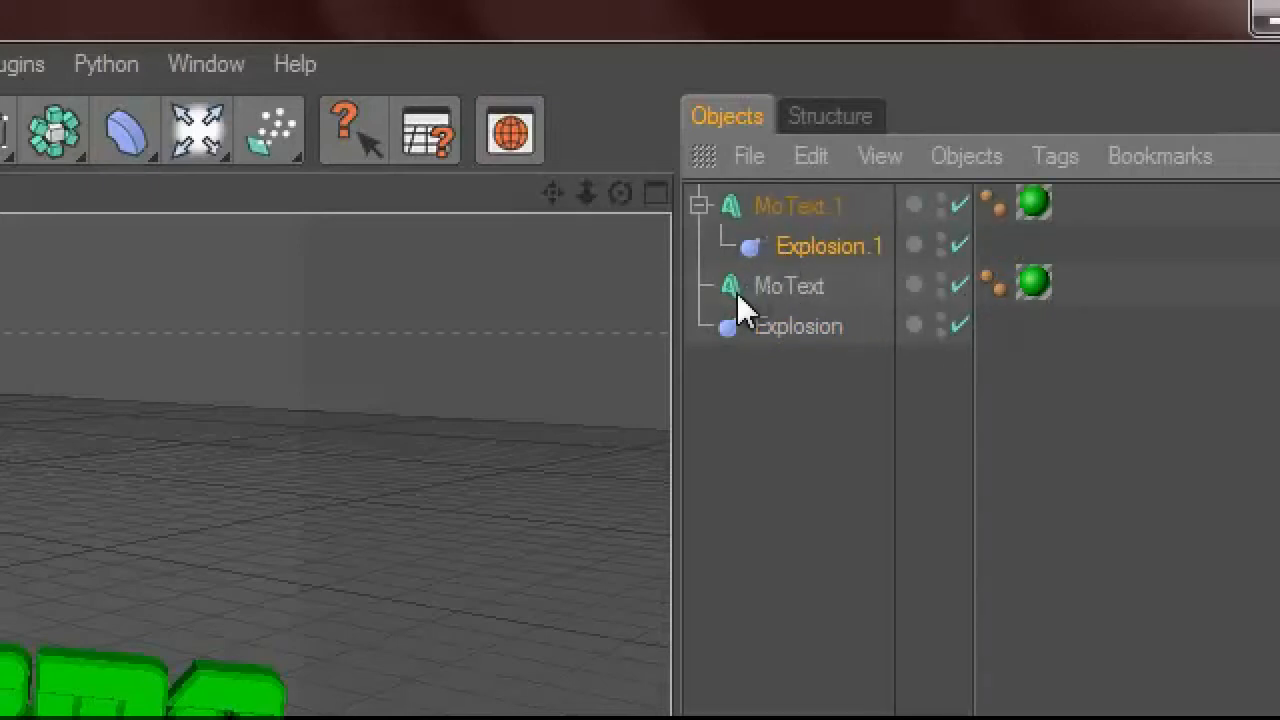
click(758, 326)
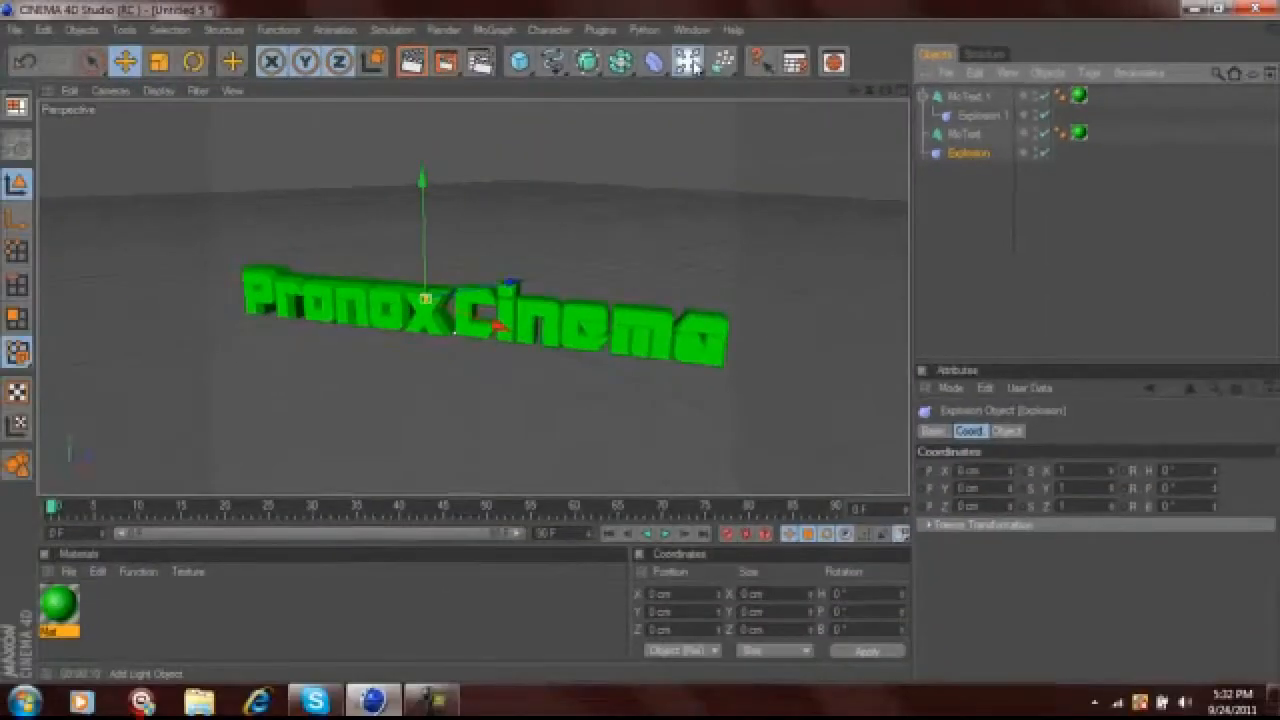
Add a Camera object to the scene and make it the viewport's active scene camera.
click(197, 130)
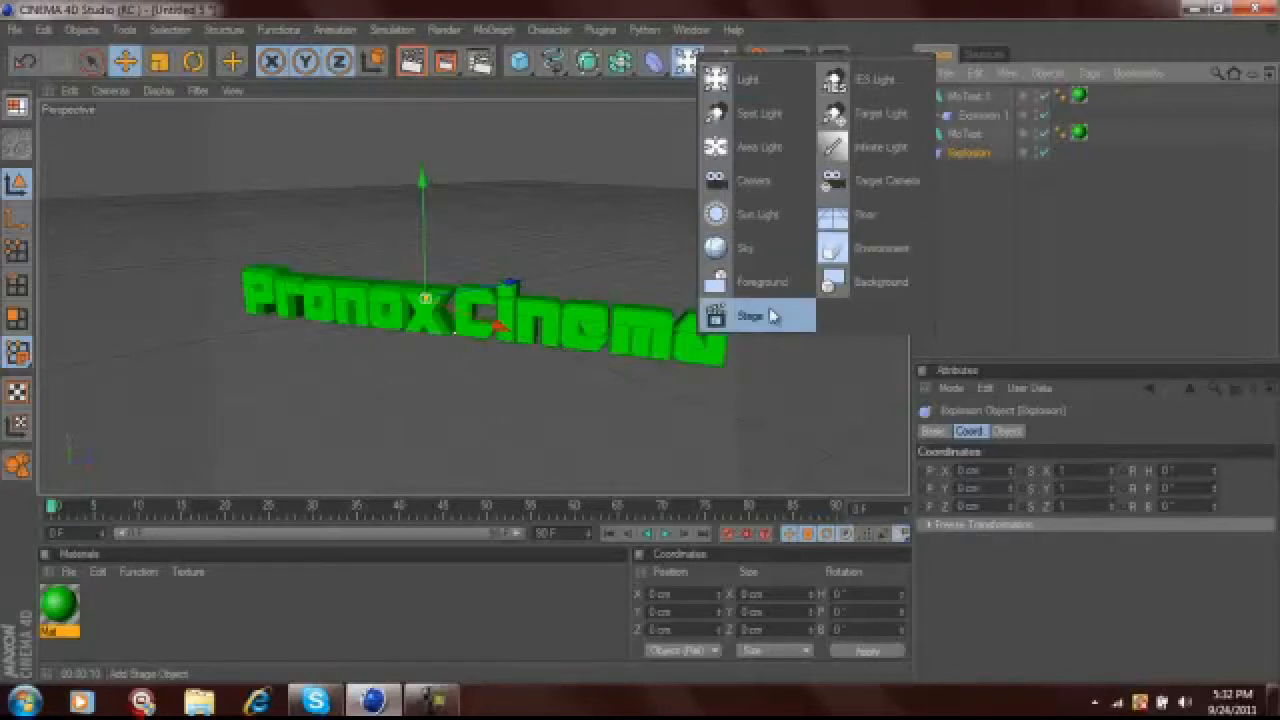
click(755, 182)
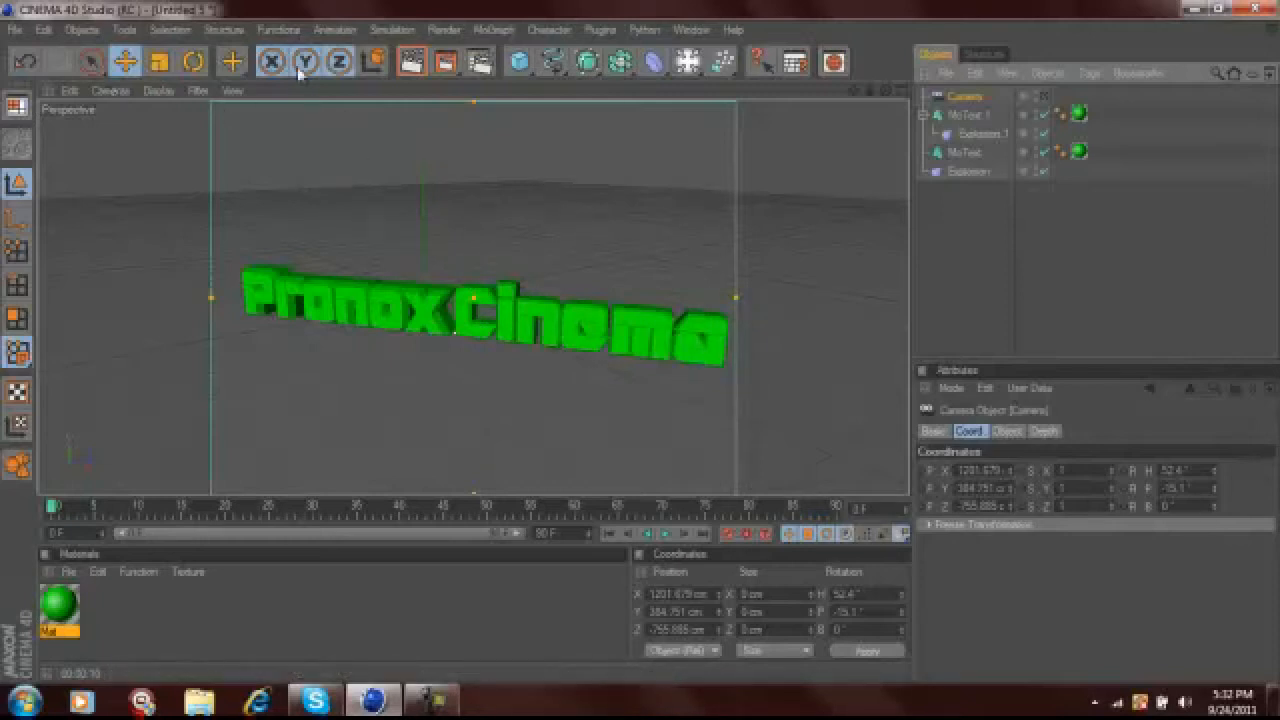
click(110, 91)
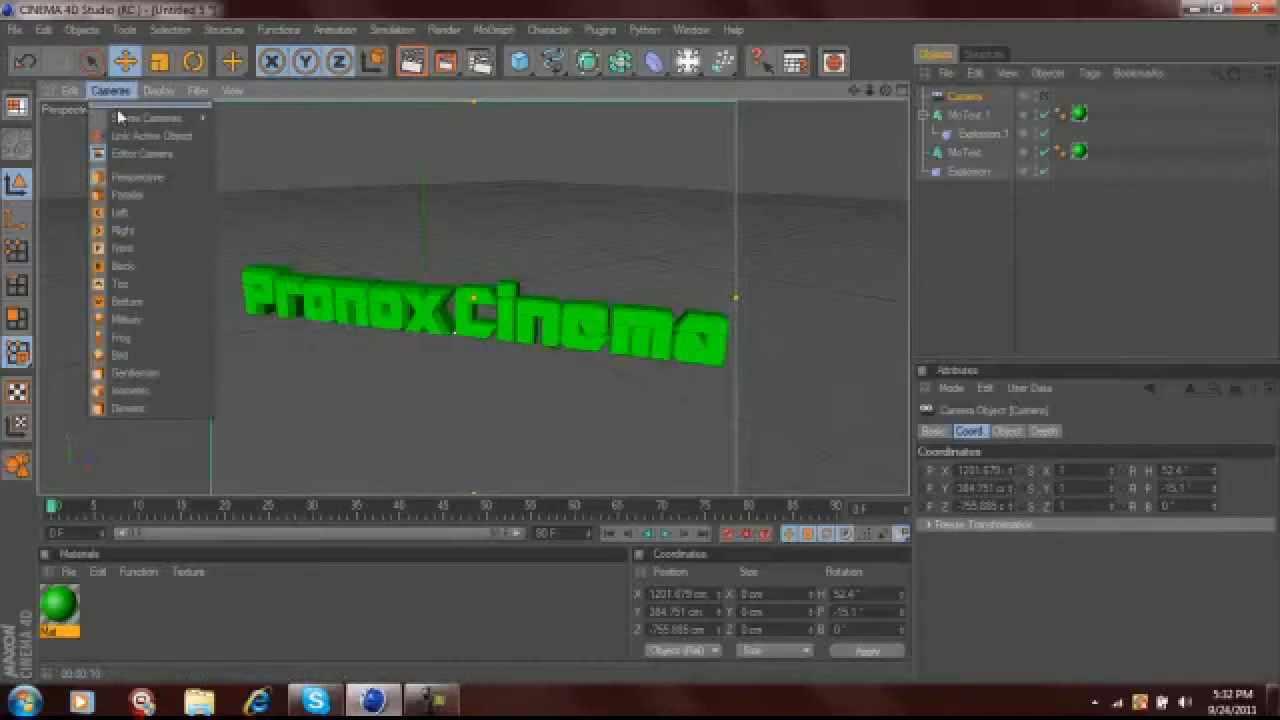
mouse_move(150, 124)
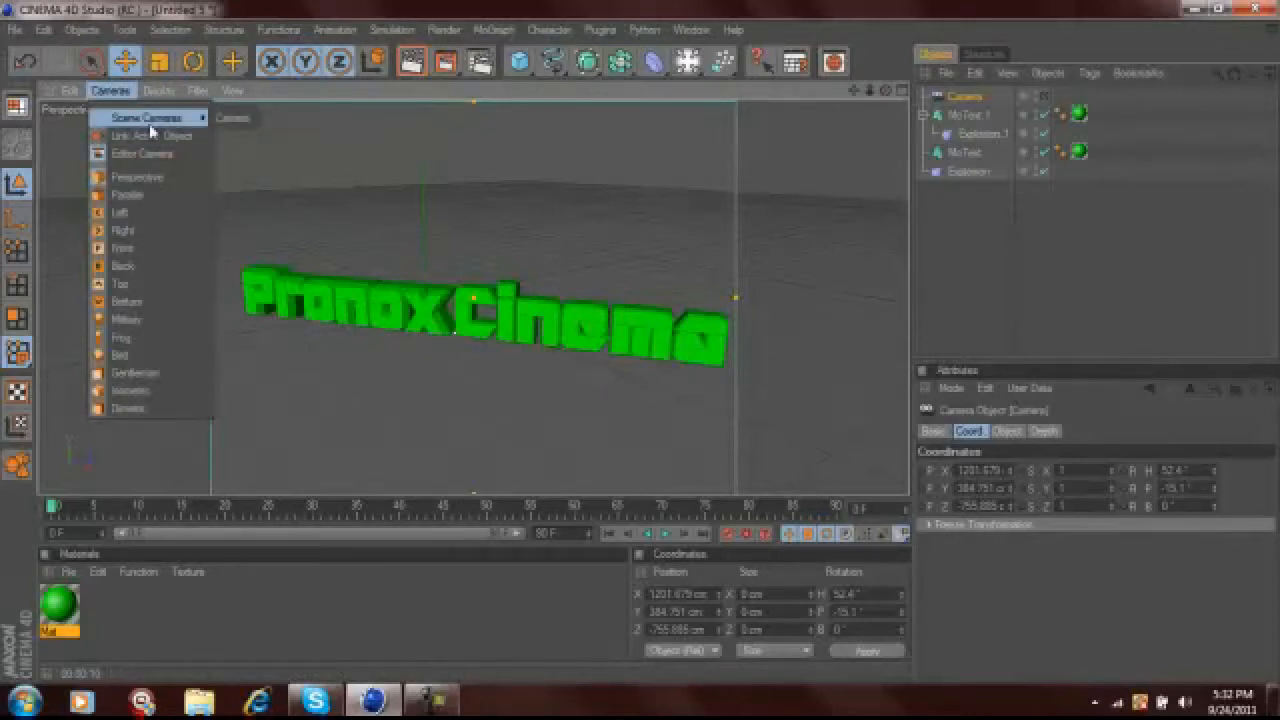
click(230, 118)
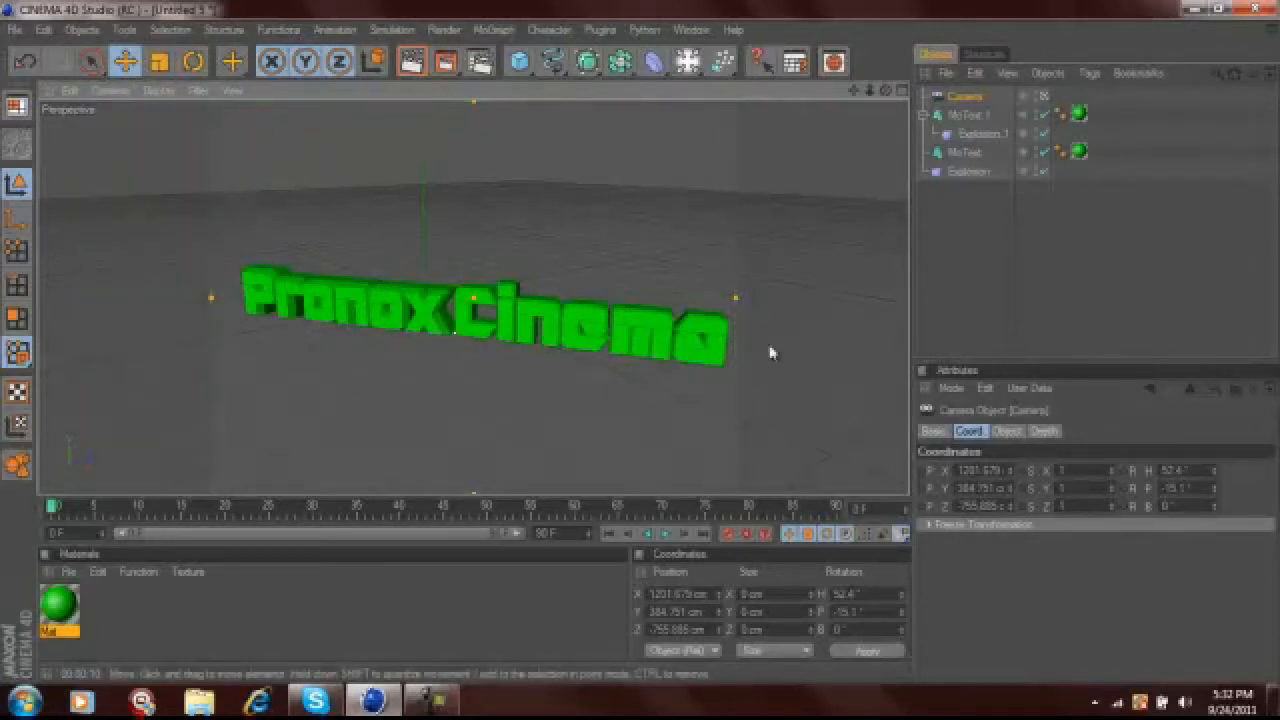
Reframe the camera slightly closer to the text, with autokeying turned on and a camera keyframe recorded at frame 0.
drag(855, 91, 641, 348)
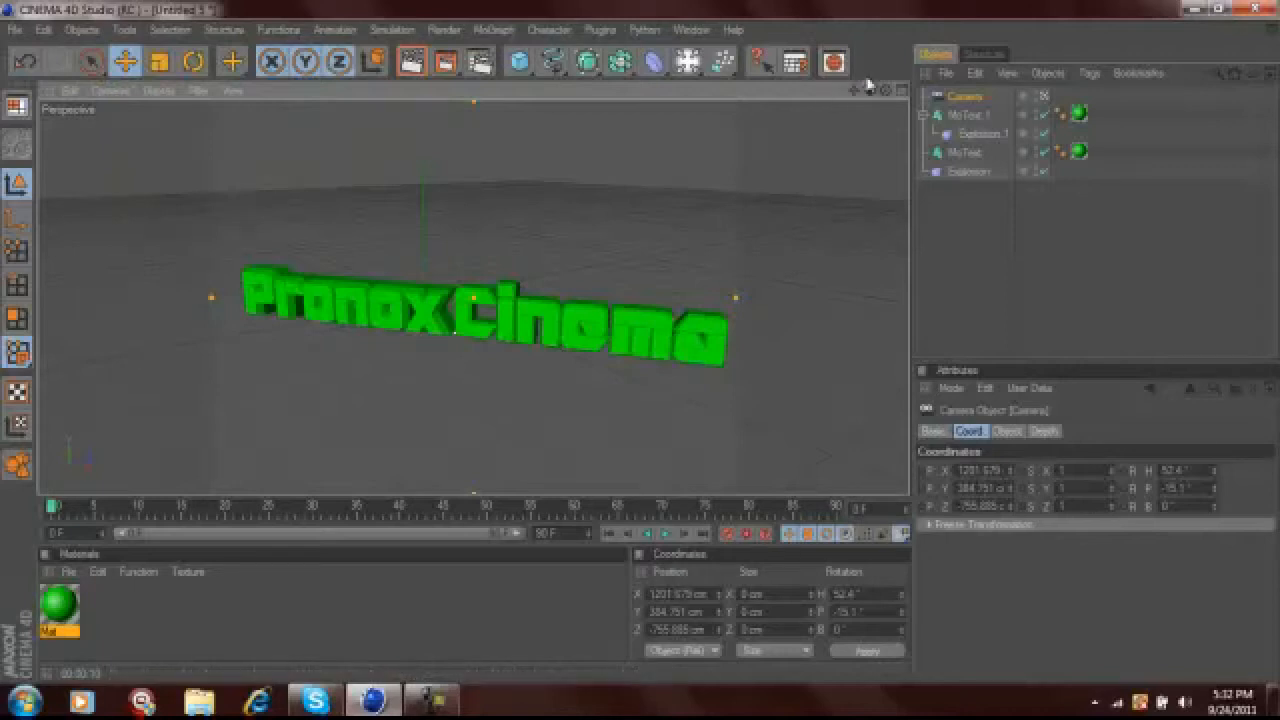
drag(885, 93, 645, 345)
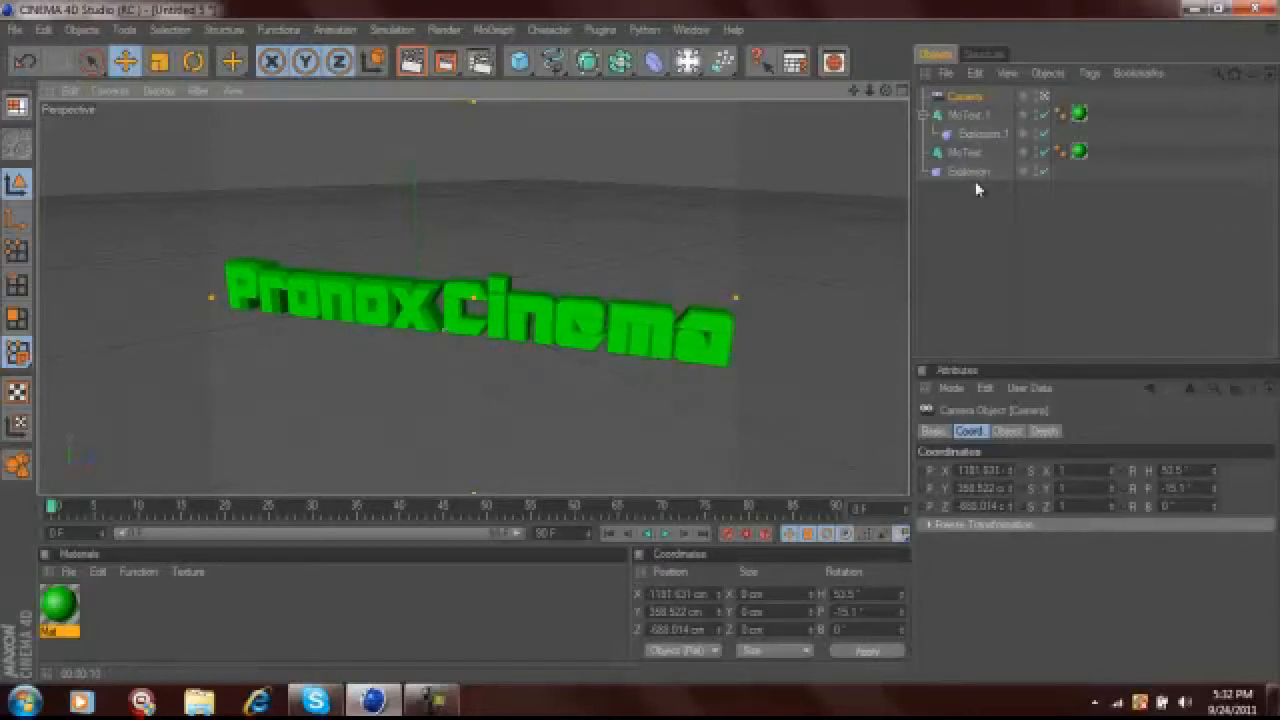
click(746, 535)
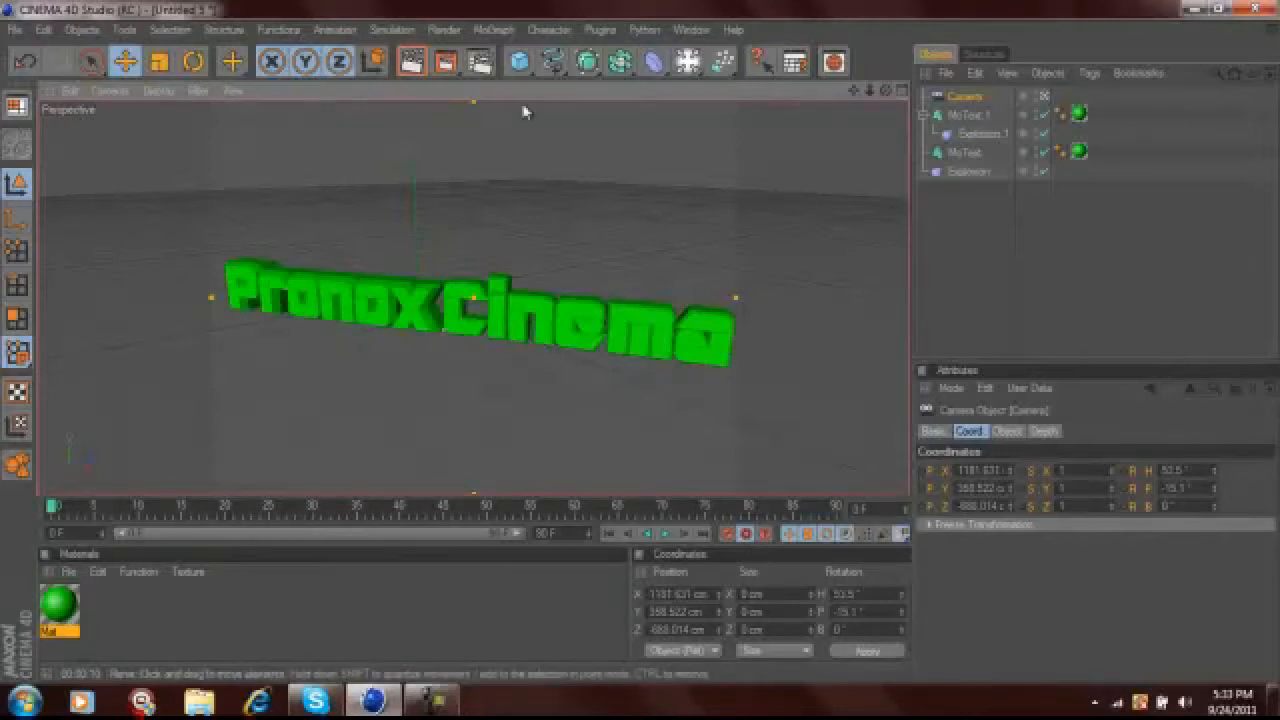
click(727, 534)
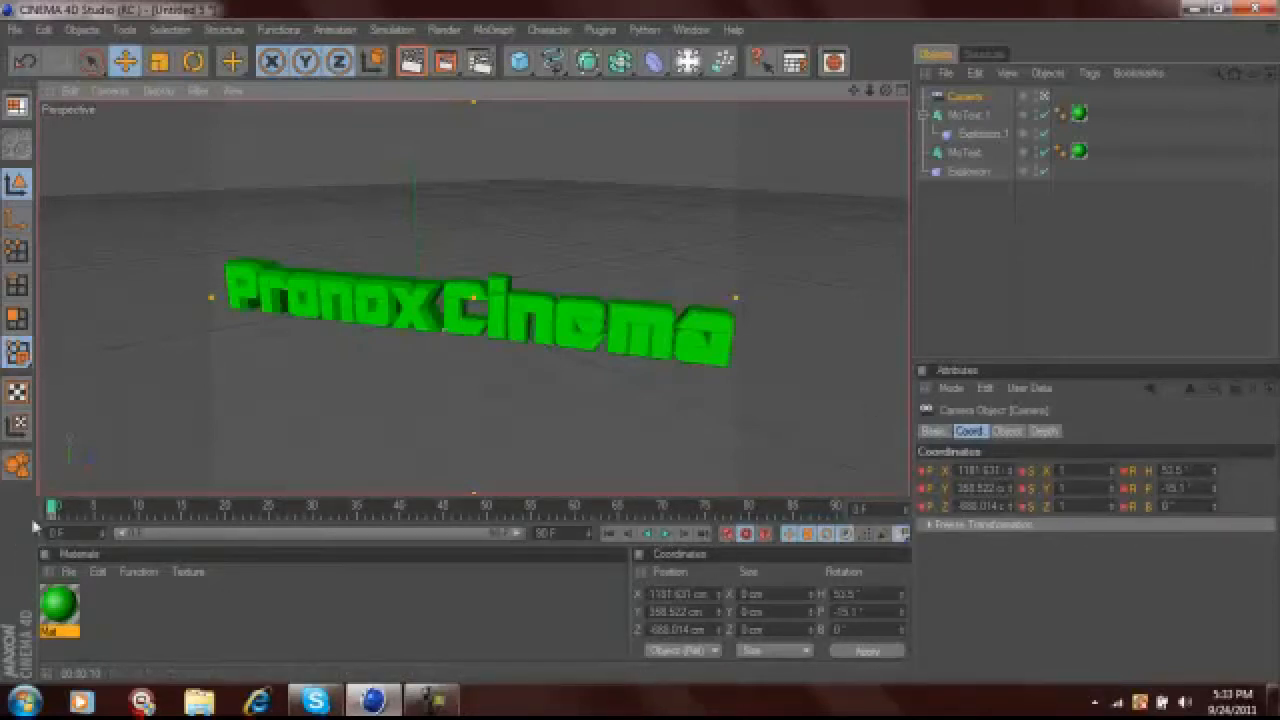
At frame 60, set the Explosion deformer's strength to 11% and make it a child of MoText.
drag(53, 517, 575, 511)
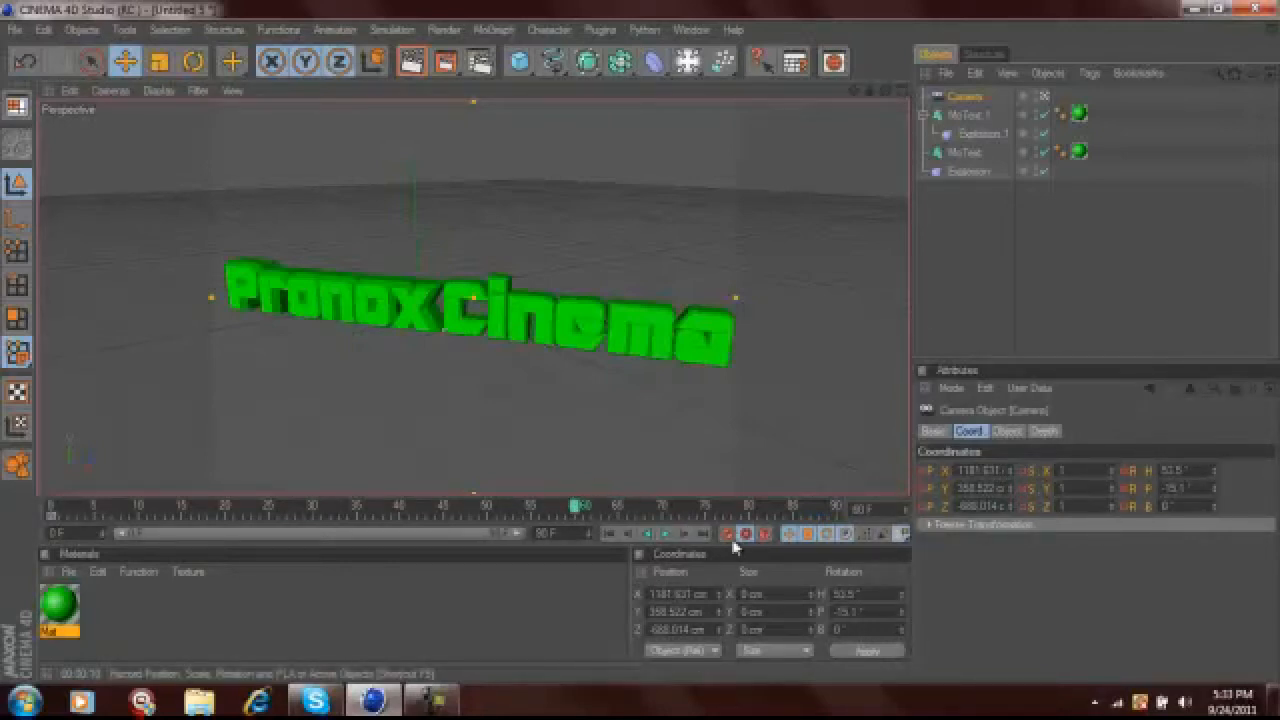
click(960, 172)
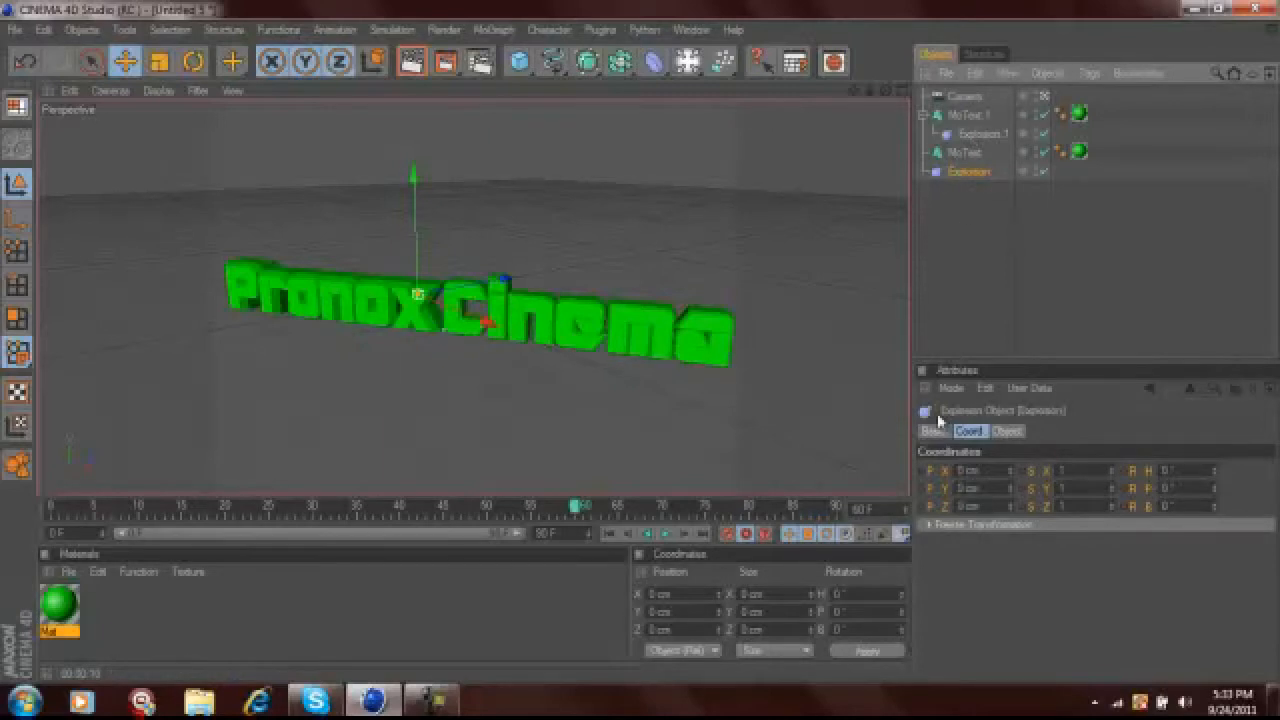
click(1000, 432)
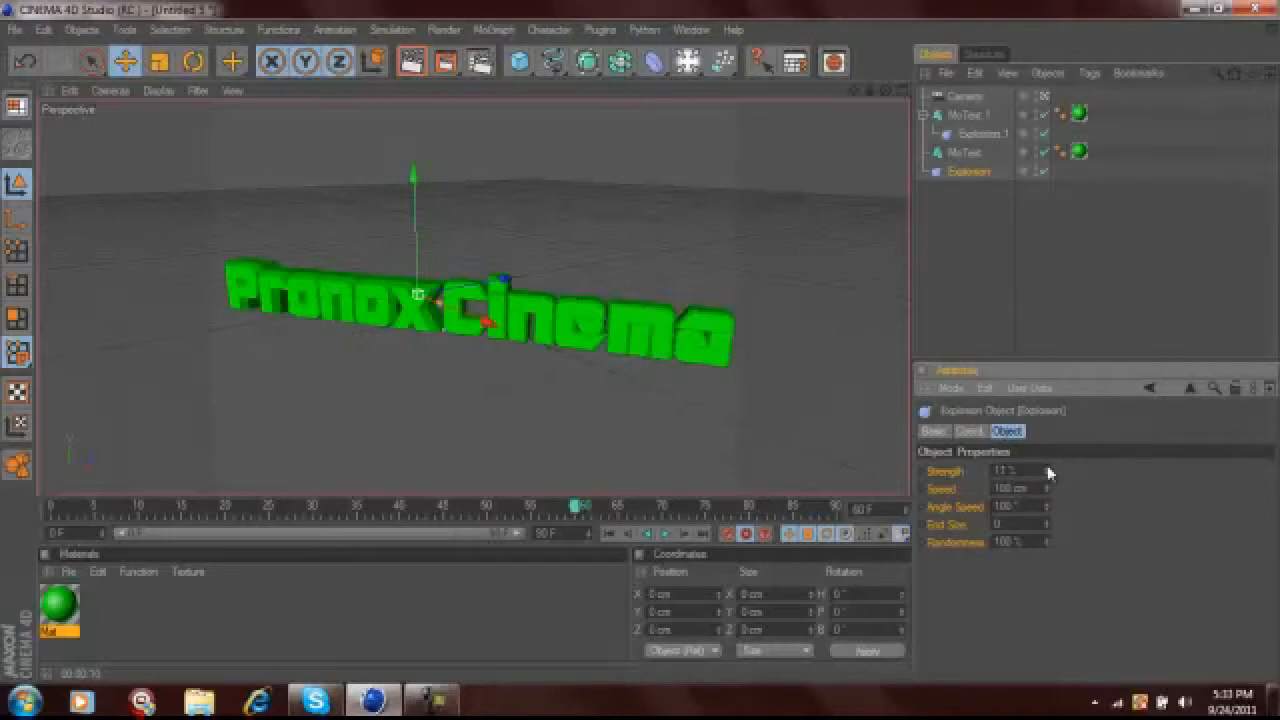
drag(966, 172, 965, 153)
Raise the Explosion deformer's strength to about 33%, with speed 101 cm, angle speed 101° and end size 0.01.
click(973, 131)
click(980, 172)
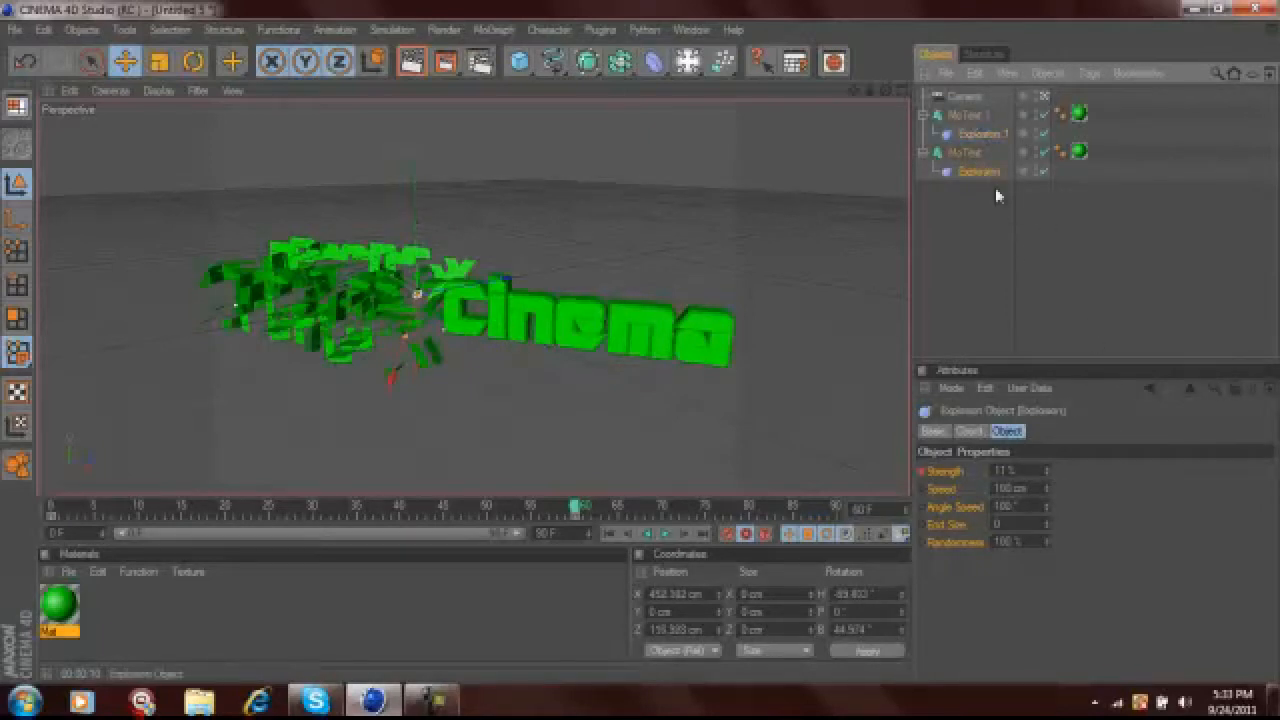
drag(1048, 470, 1048, 512)
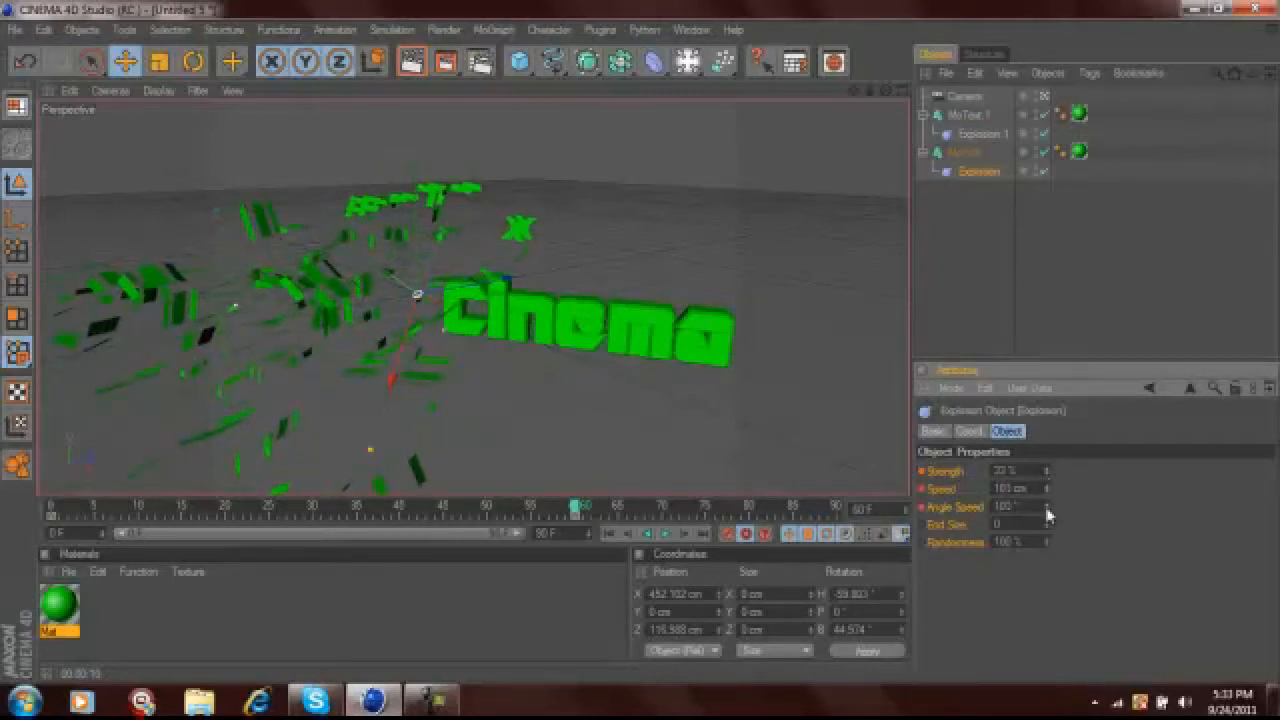
click(1047, 521)
Set Explosion.1's strength to 34%, speed to 101 cm, angle speed to 101° and end size to 0.01 at frame 60.
click(981, 134)
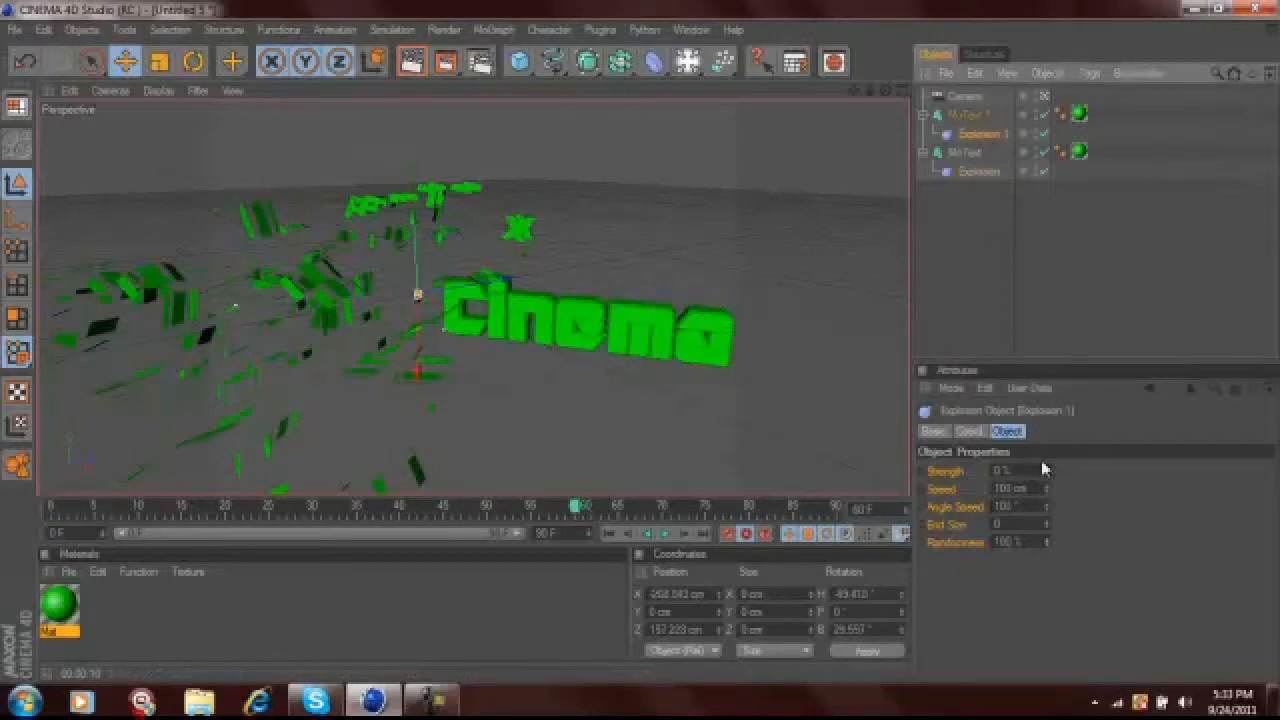
drag(1047, 472, 1044, 459)
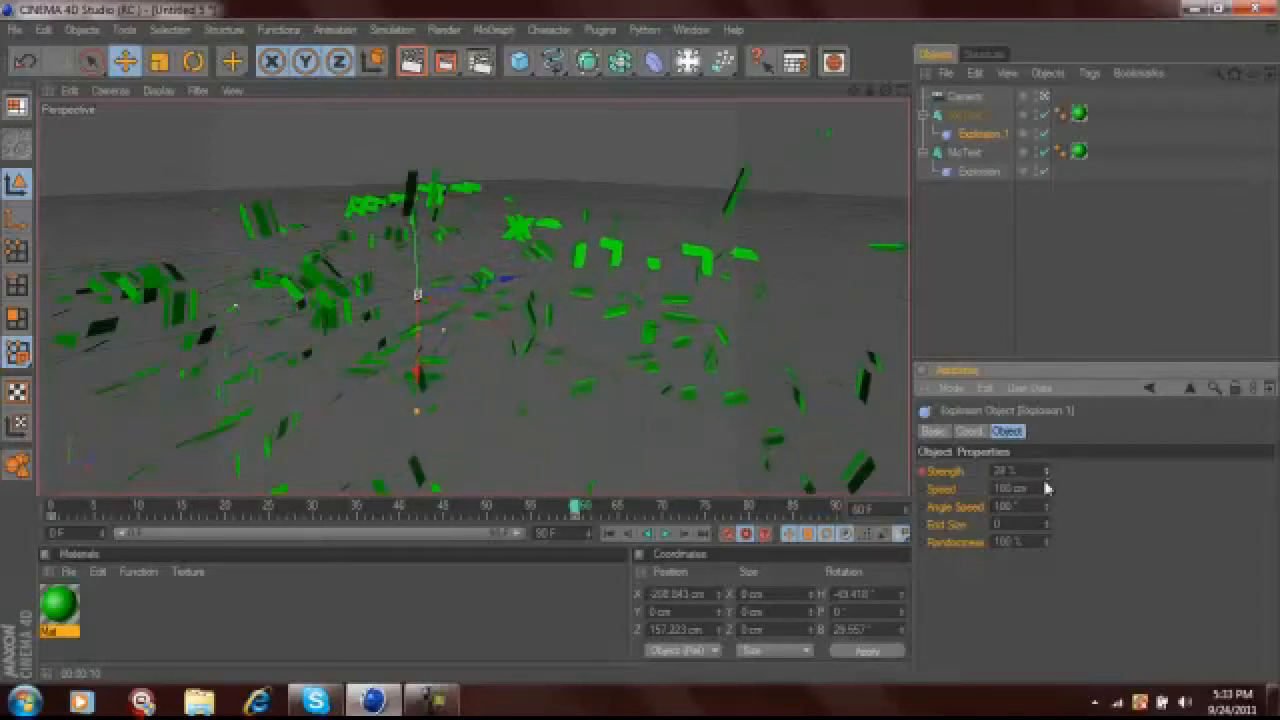
click(1047, 489)
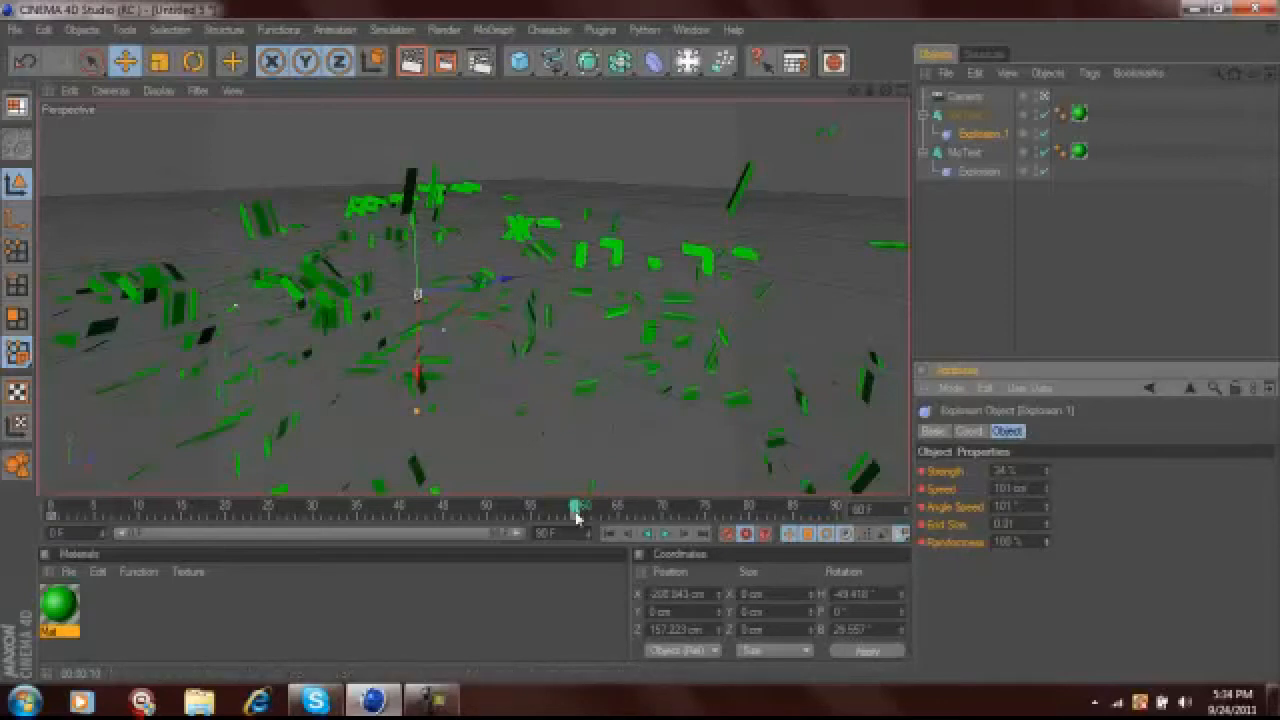
At frame 80, set the strength of both Explosion deformers to 0% so both texts reassemble.
drag(577, 514, 752, 513)
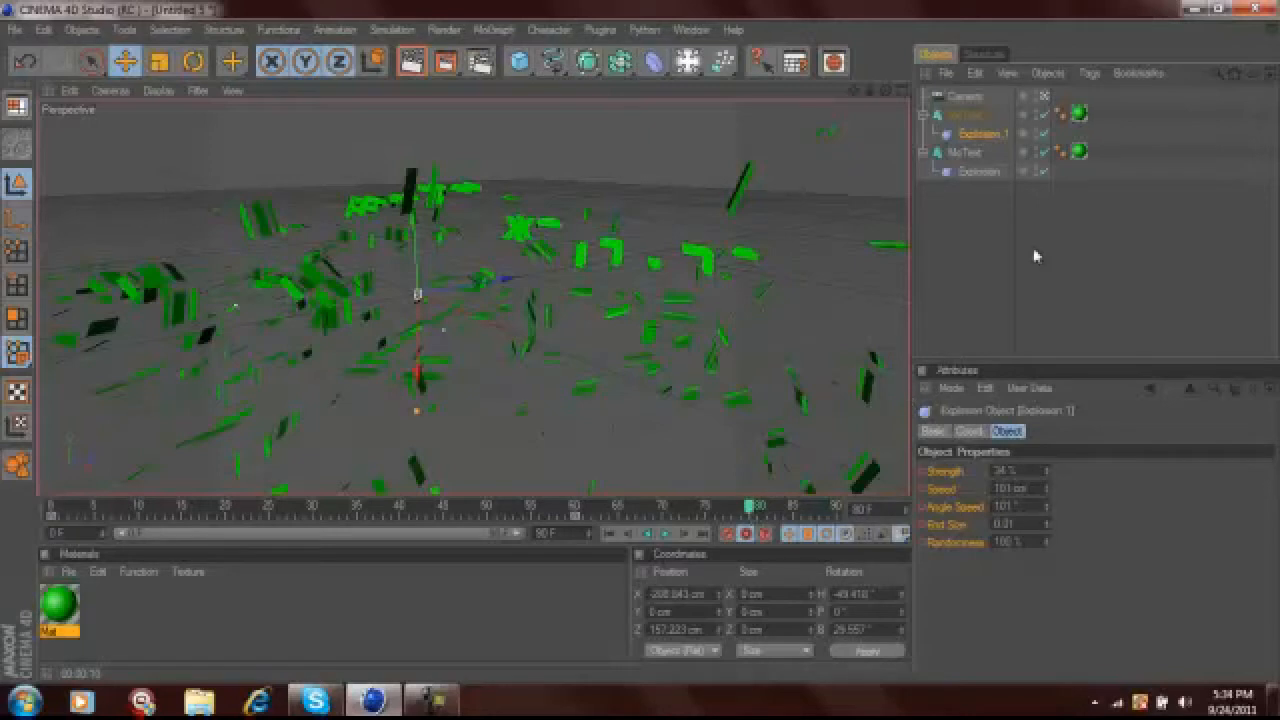
click(986, 174)
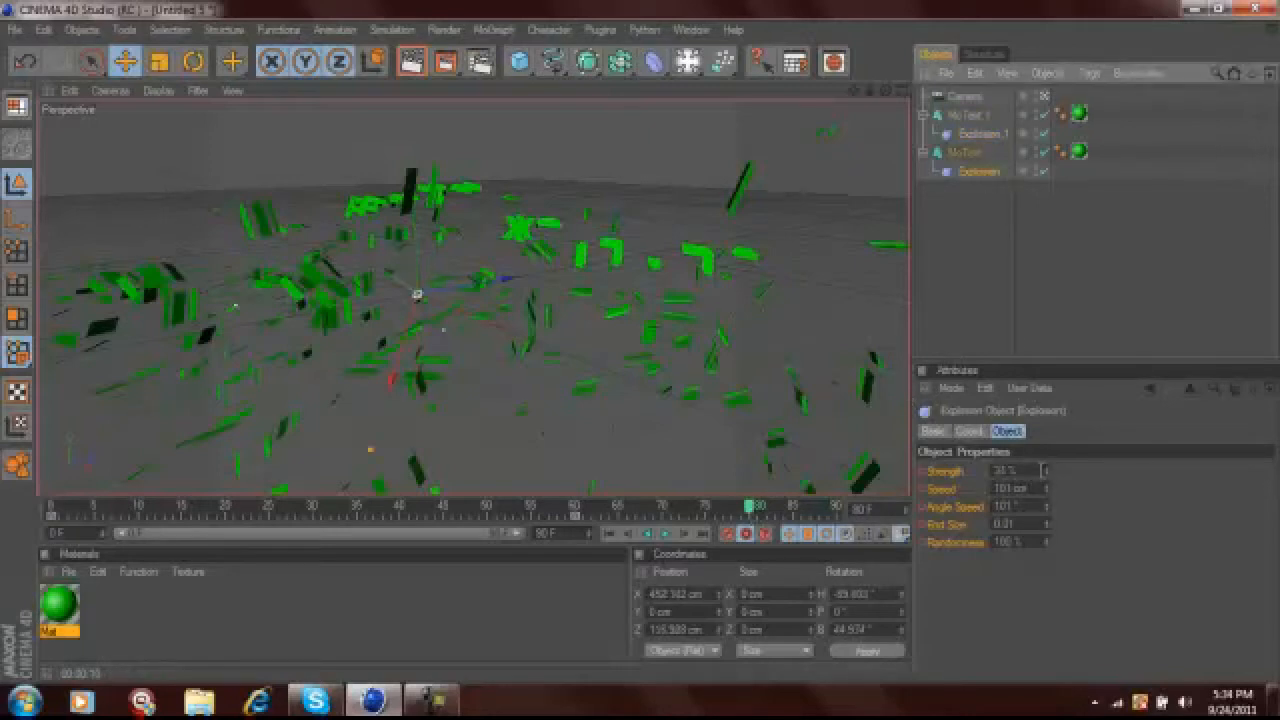
drag(1048, 471, 1020, 643)
click(985, 134)
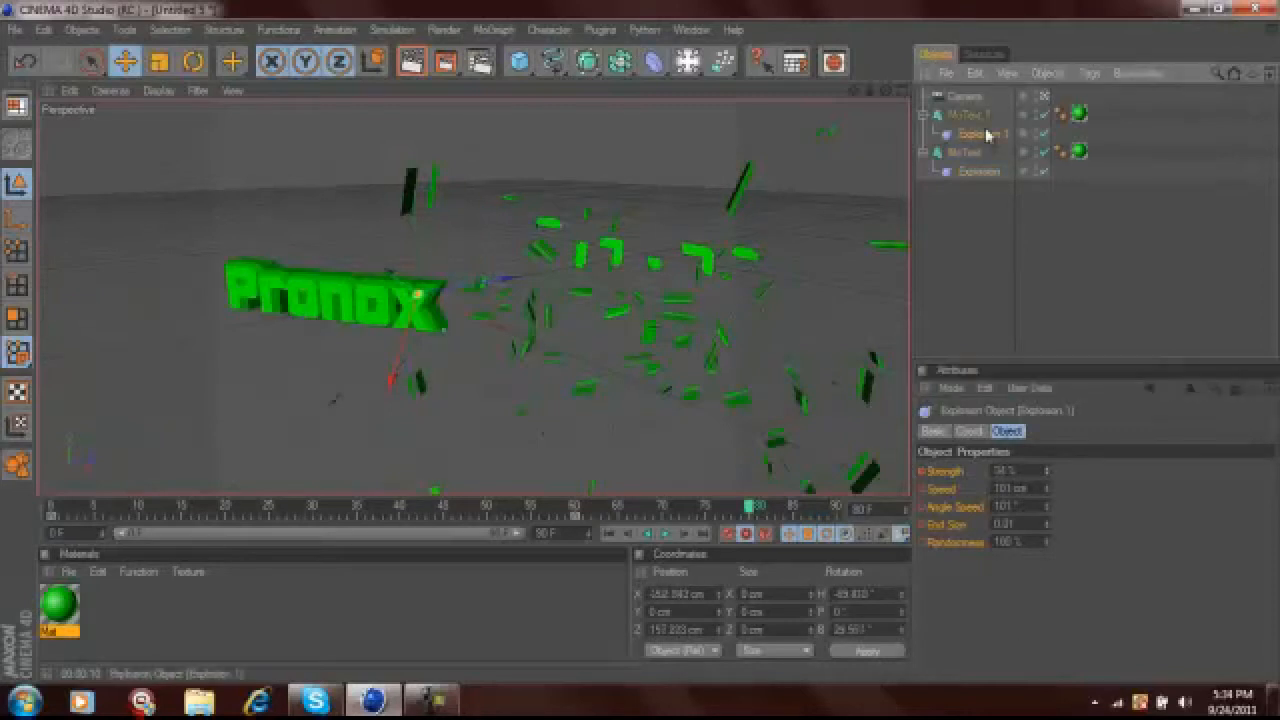
mouse_move(1046, 471)
mouse_down()
mouse_move(1034, 566)
mouse_move(1050, 485)
mouse_up()
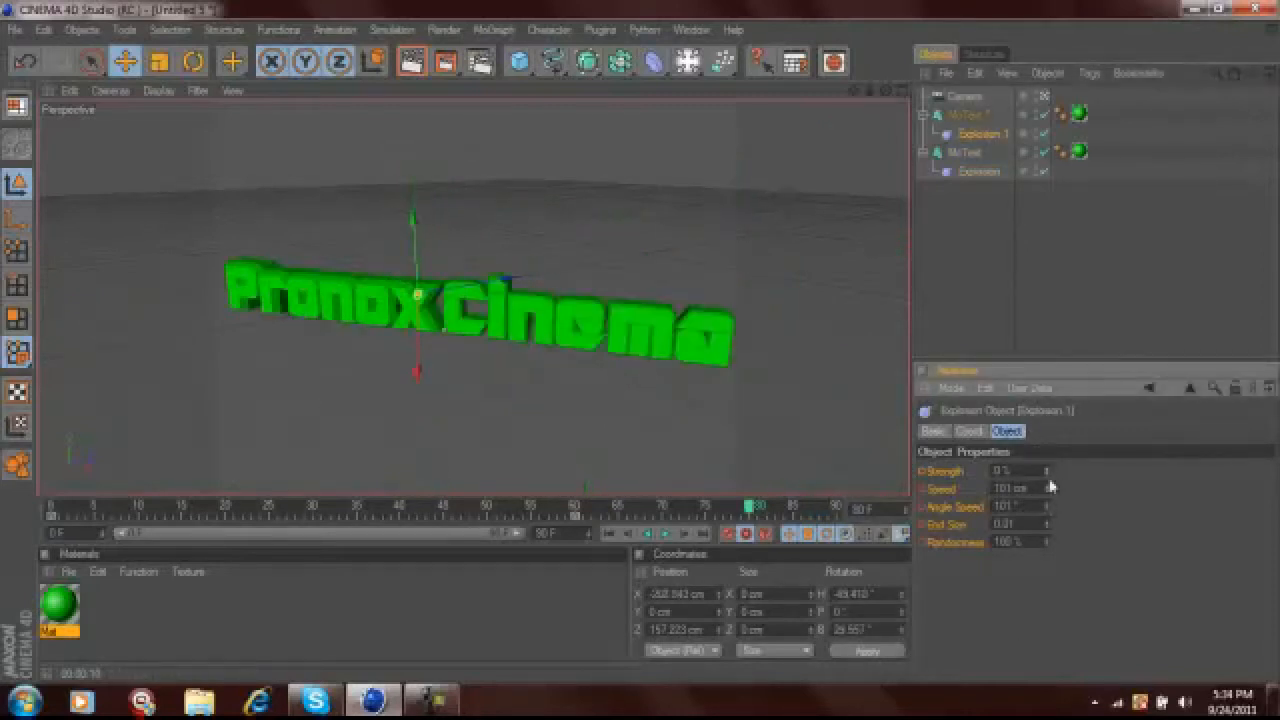
click(748, 510)
mouse_move(748, 510)
mouse_down()
mouse_move(58, 510)
mouse_move(753, 535)
mouse_up()
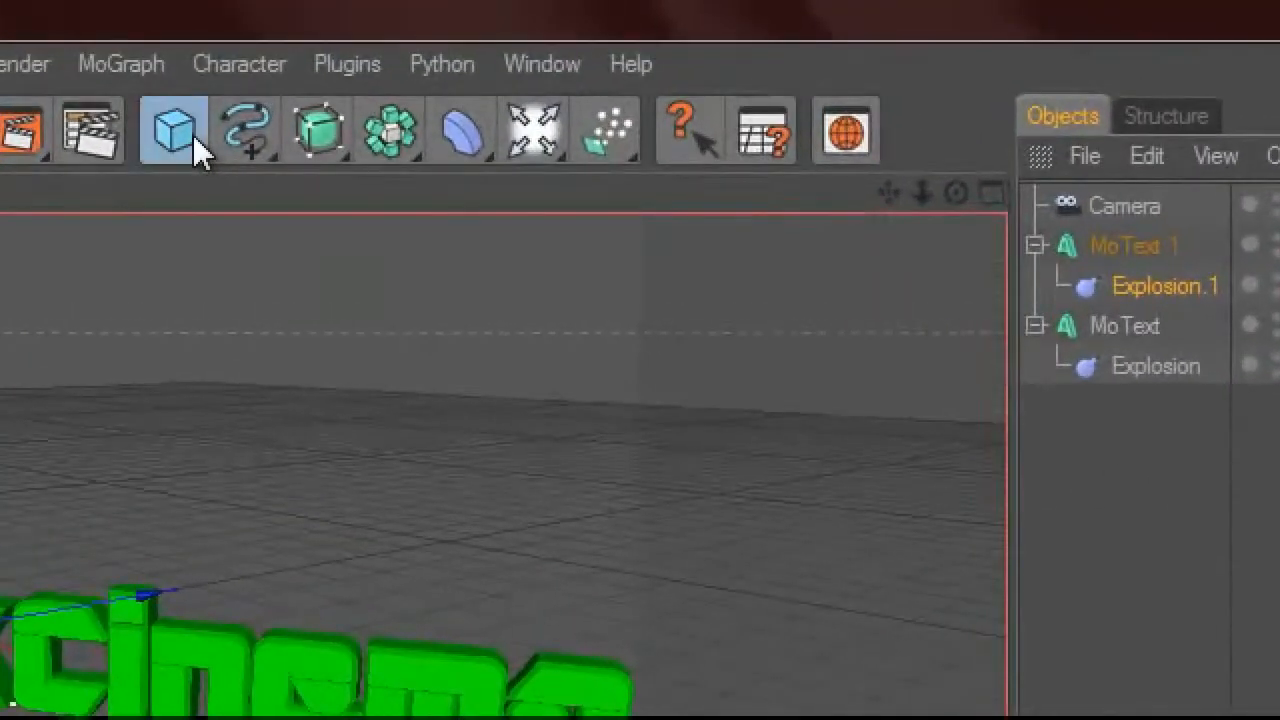
Add a Platonic object and place it behind the text at about Y -51 cm and Z 141 cm.
click(529, 64)
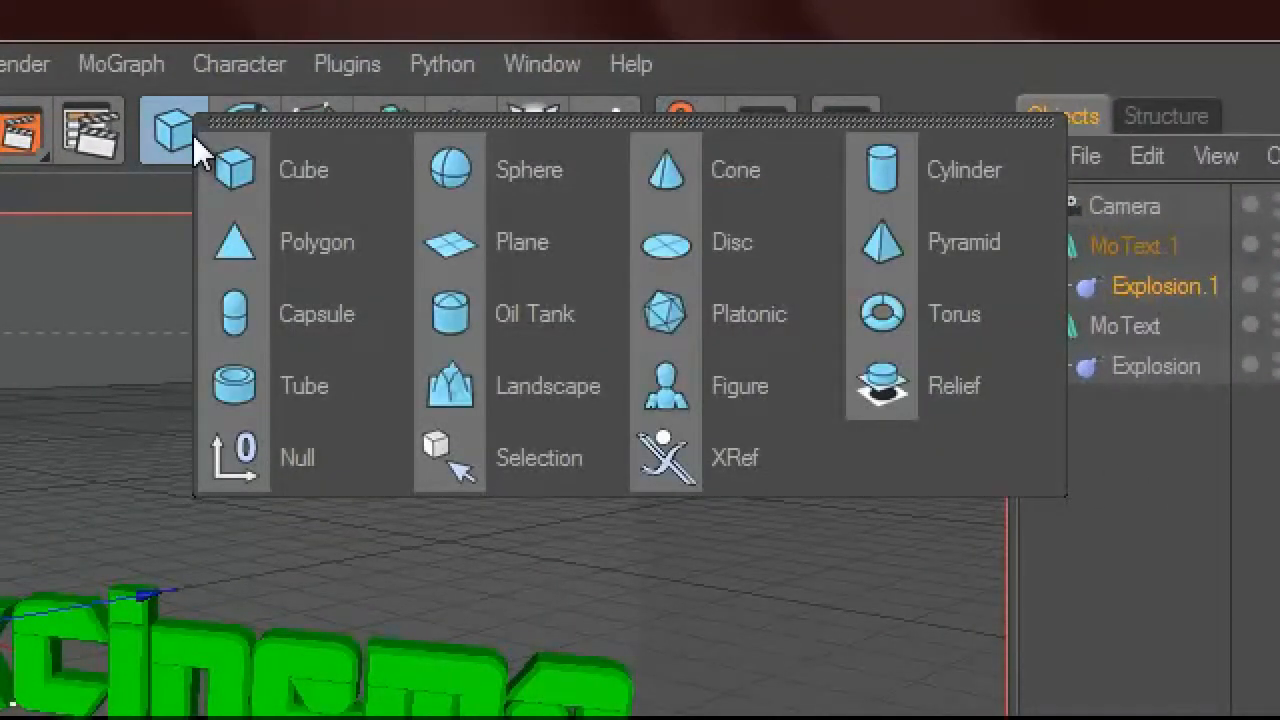
click(681, 337)
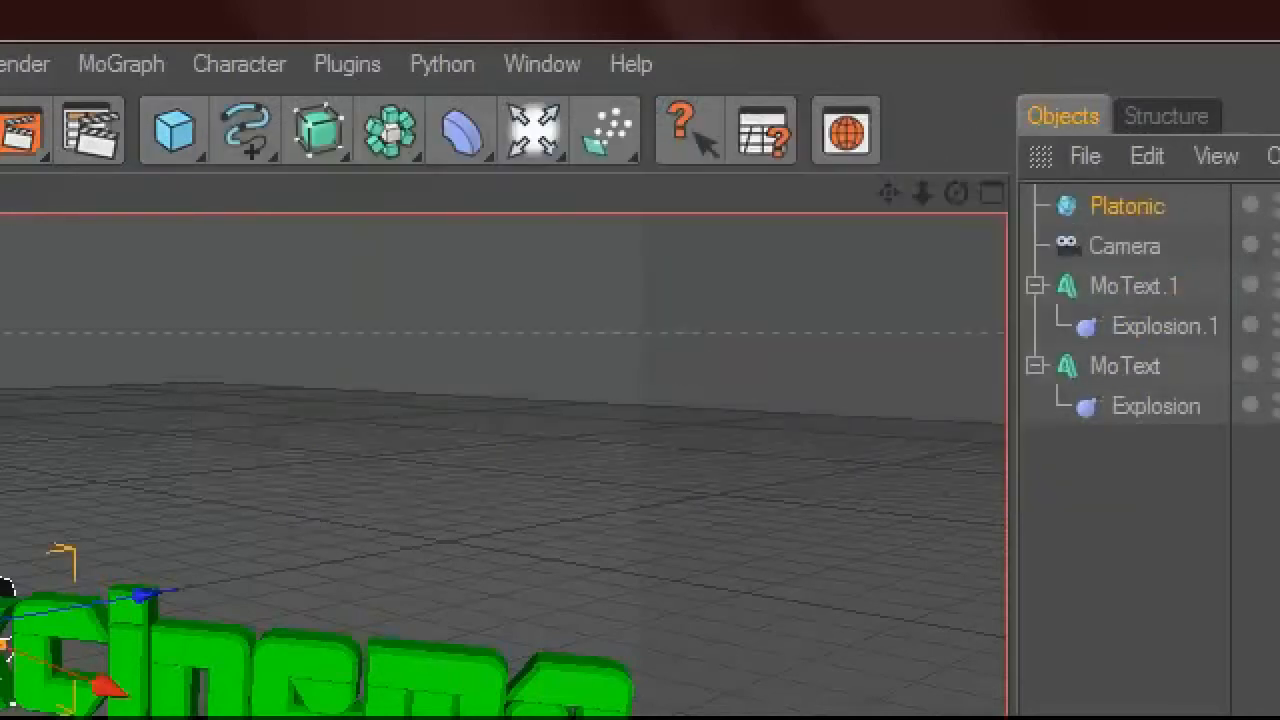
drag(61, 610, 153, 595)
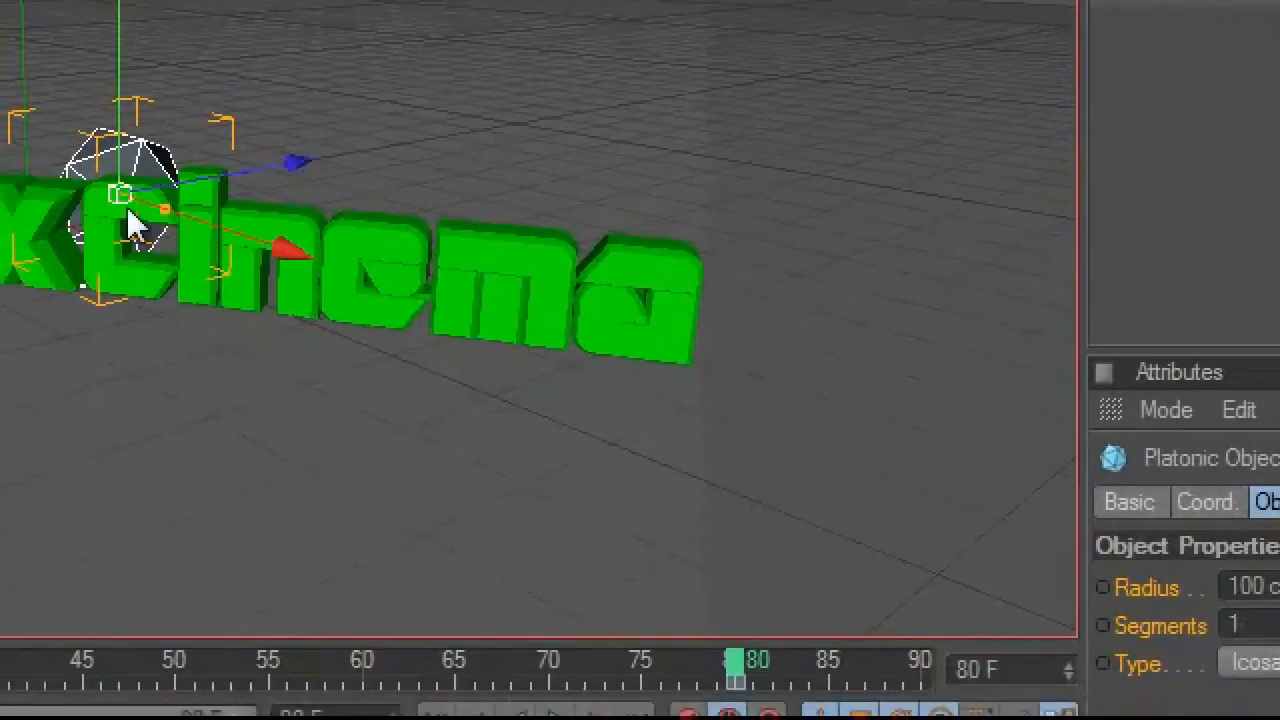
drag(128, 140, 505, 326)
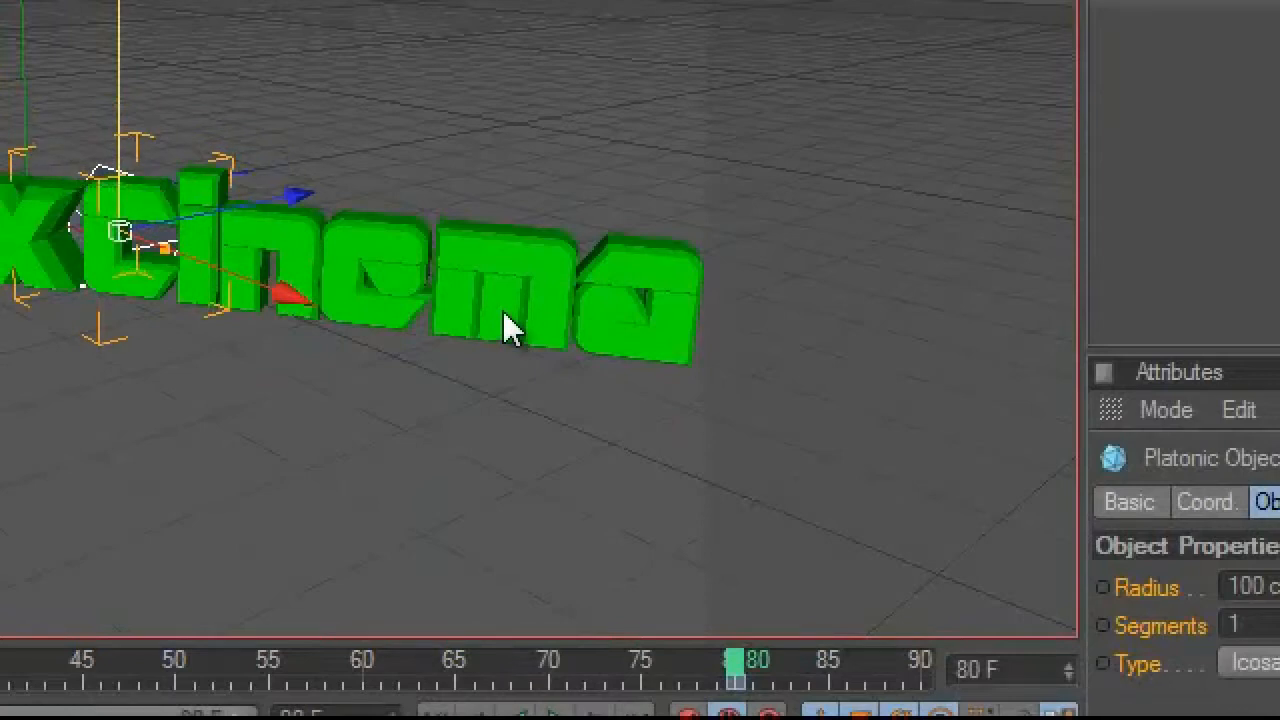
Enlarge the Platonic object's radius to 297 cm at frame 80.
drag(1279, 588, 1279, 579)
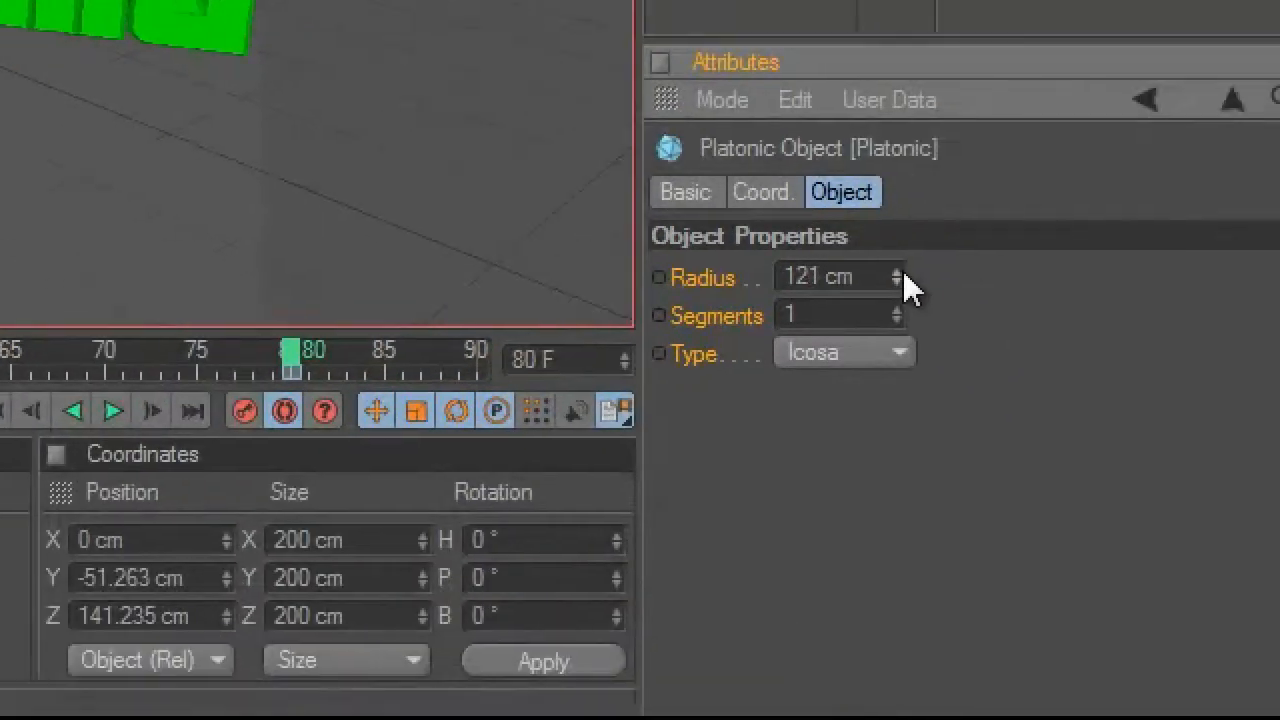
drag(903, 273, 904, 198)
drag(856, 157, 830, 156)
drag(864, 240, 860, 305)
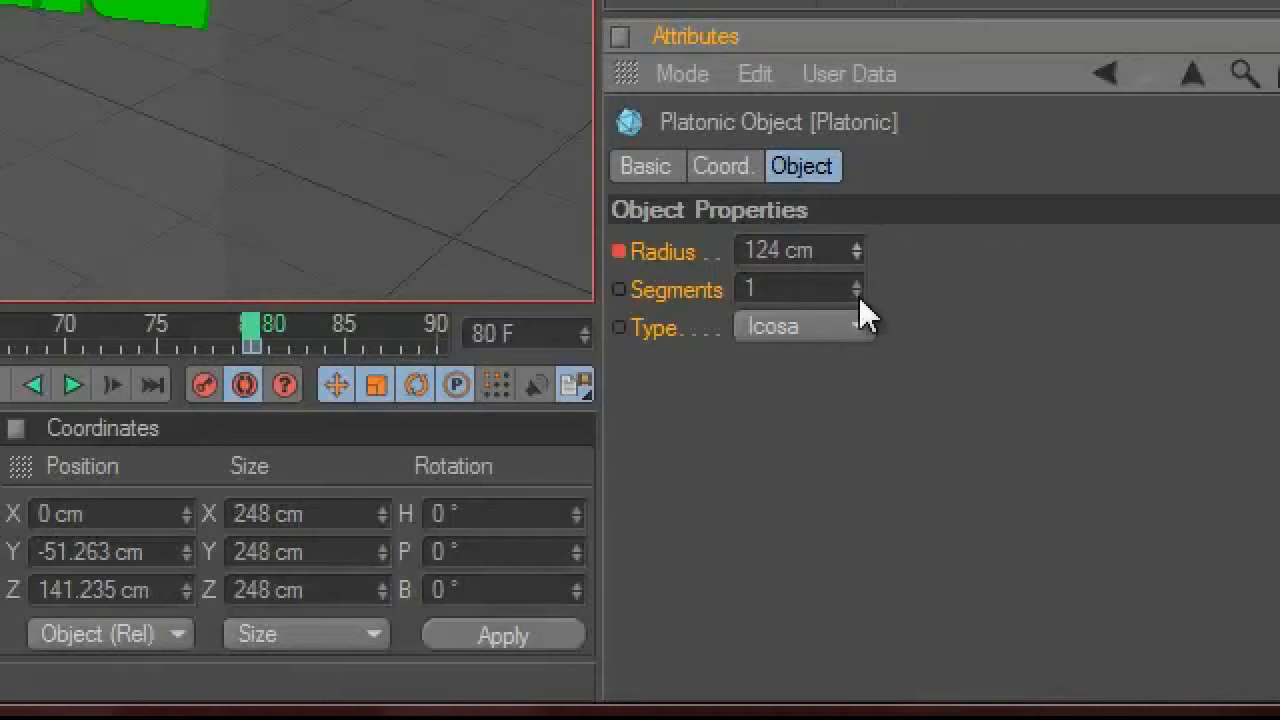
drag(257, 321, 259, 349)
drag(856, 253, 777, 74)
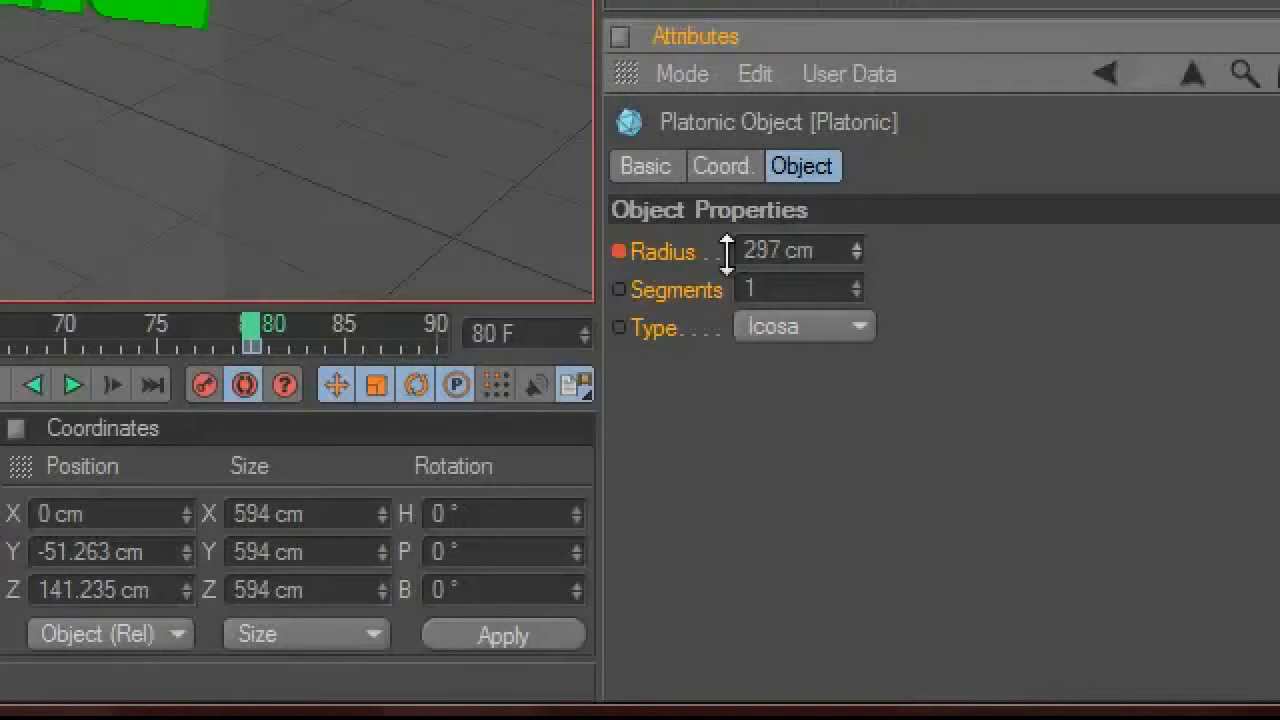
Preview the animation between frames 65 and 80 and render the active view at frame 80.
drag(260, 332, 620, 524)
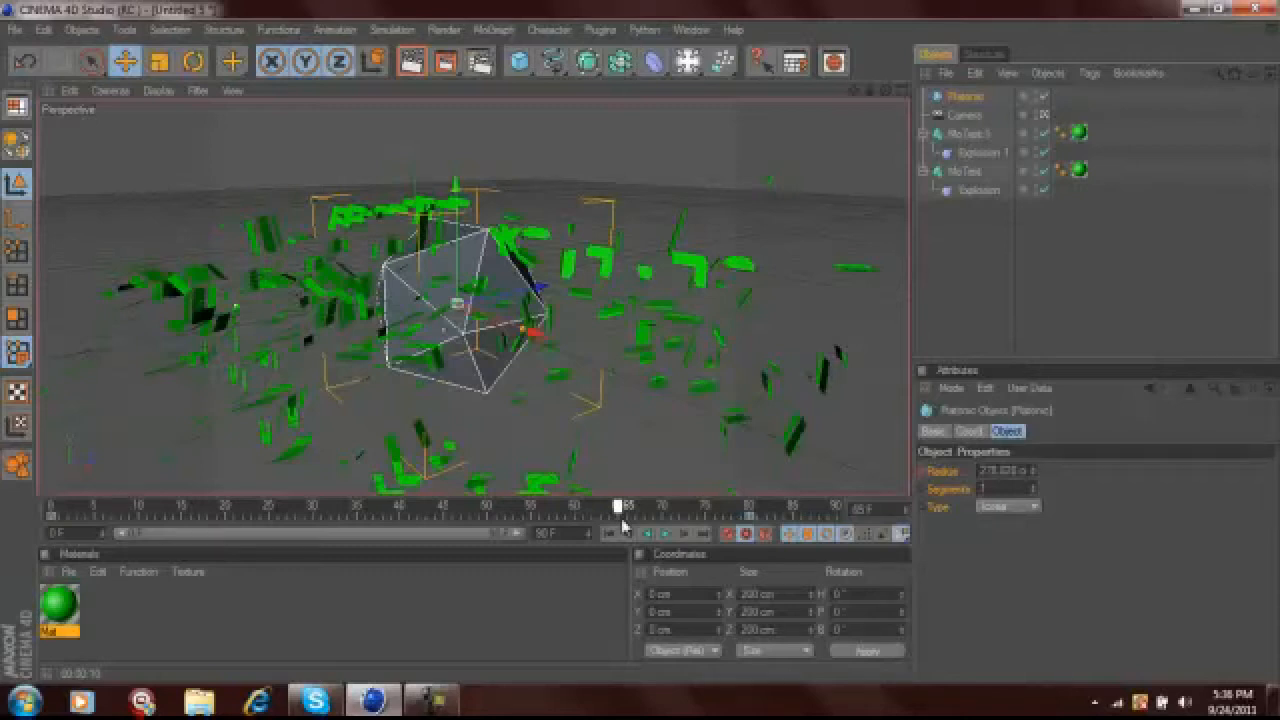
drag(623, 526, 750, 540)
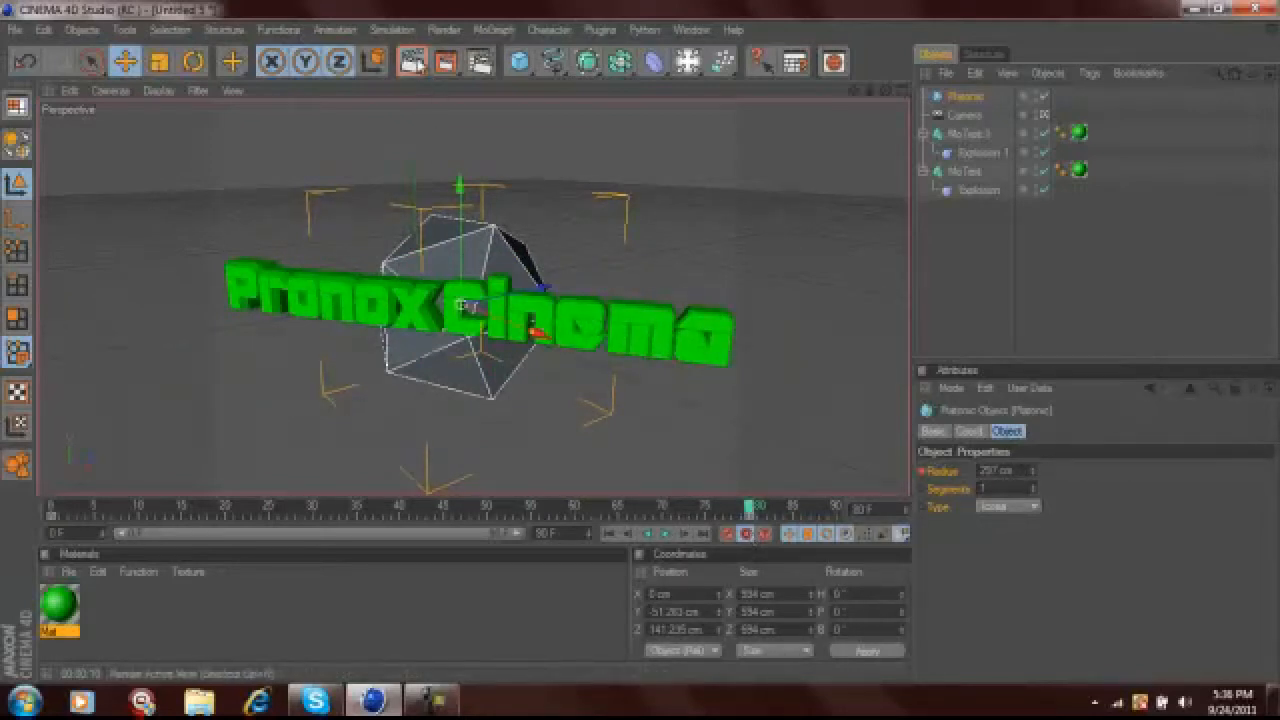
click(412, 63)
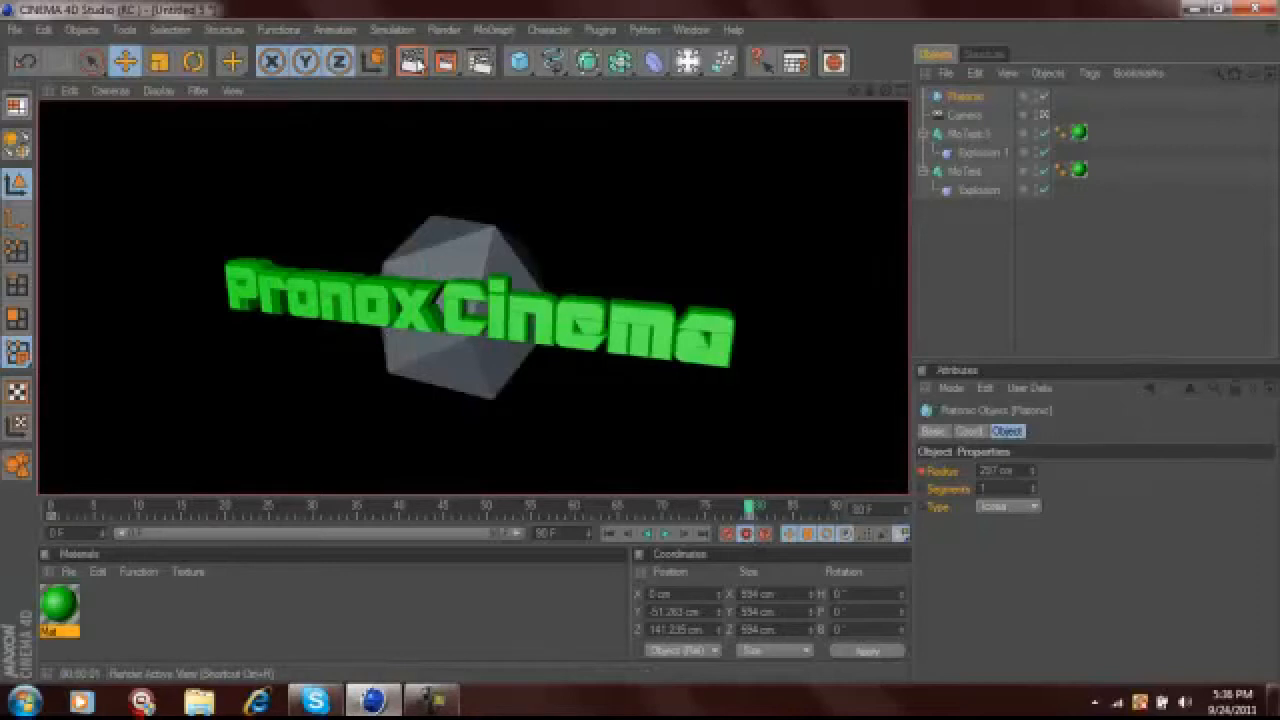
Create a new Banji shader material.
click(69, 572)
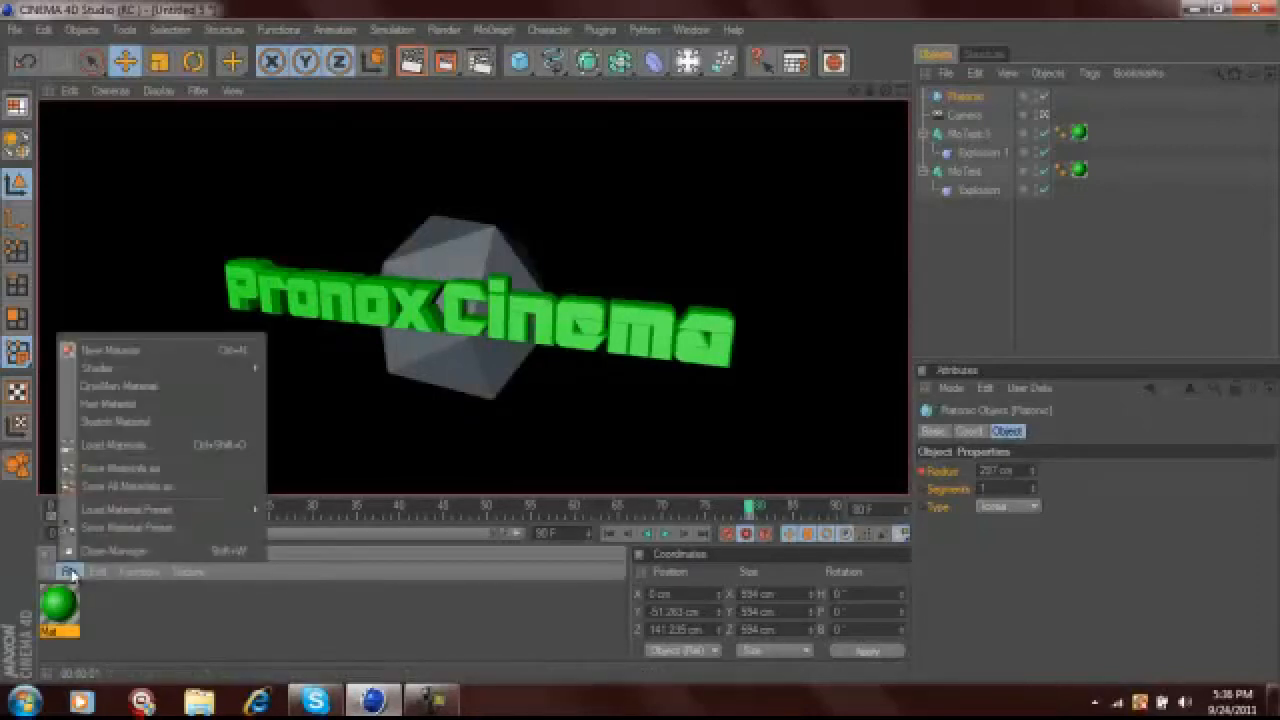
mouse_move(143, 372)
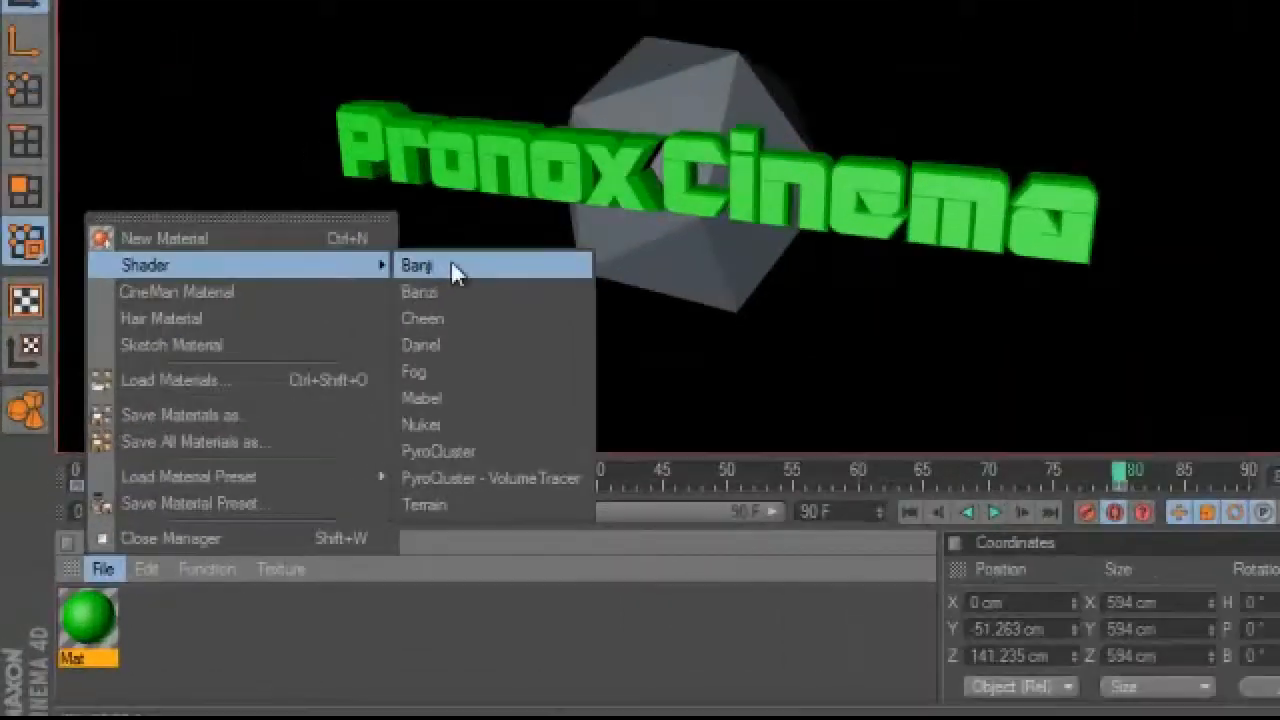
click(280, 368)
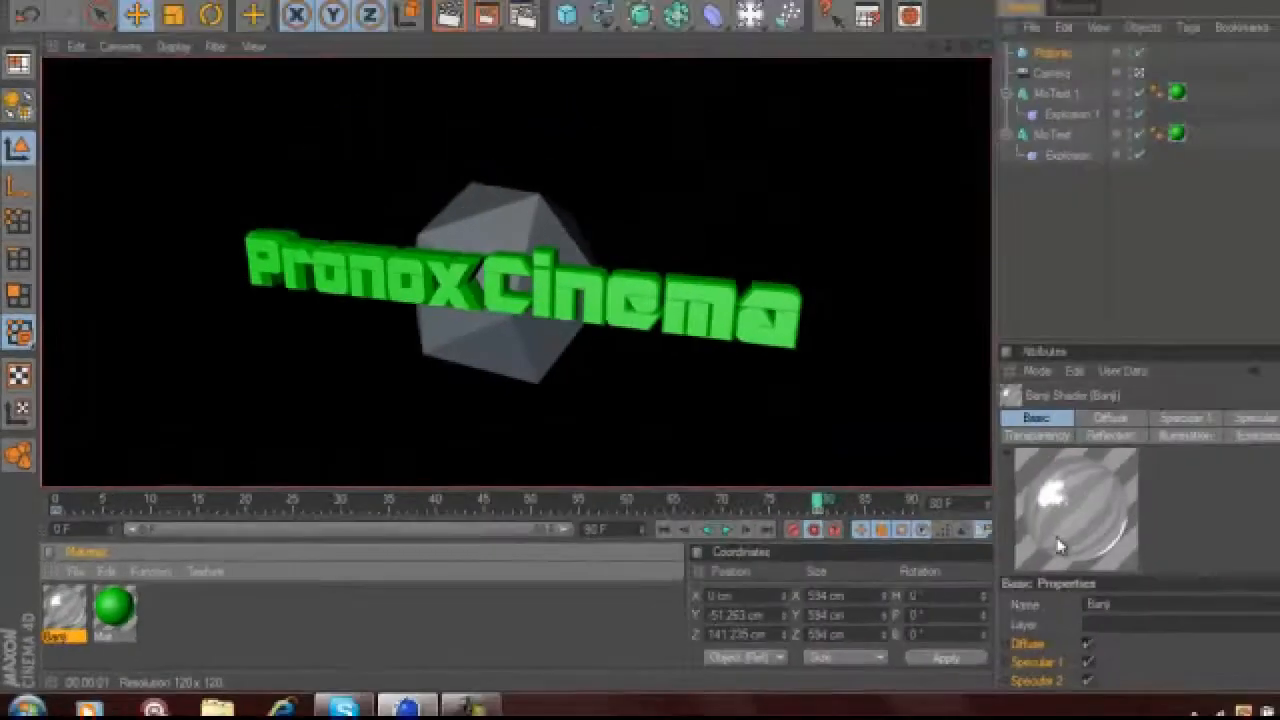
Apply the Banji material to the Platonic object and render the active view.
drag(1060, 545, 1072, 178)
drag(995, 149, 1022, 101)
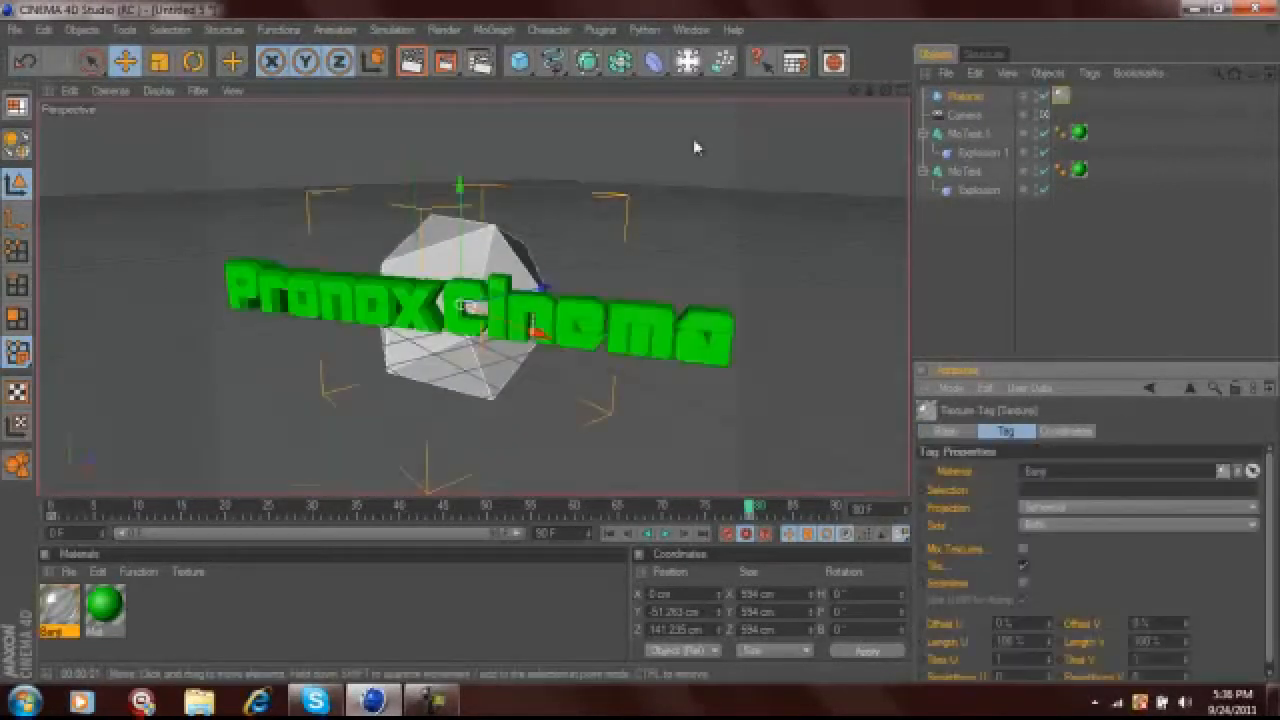
click(416, 70)
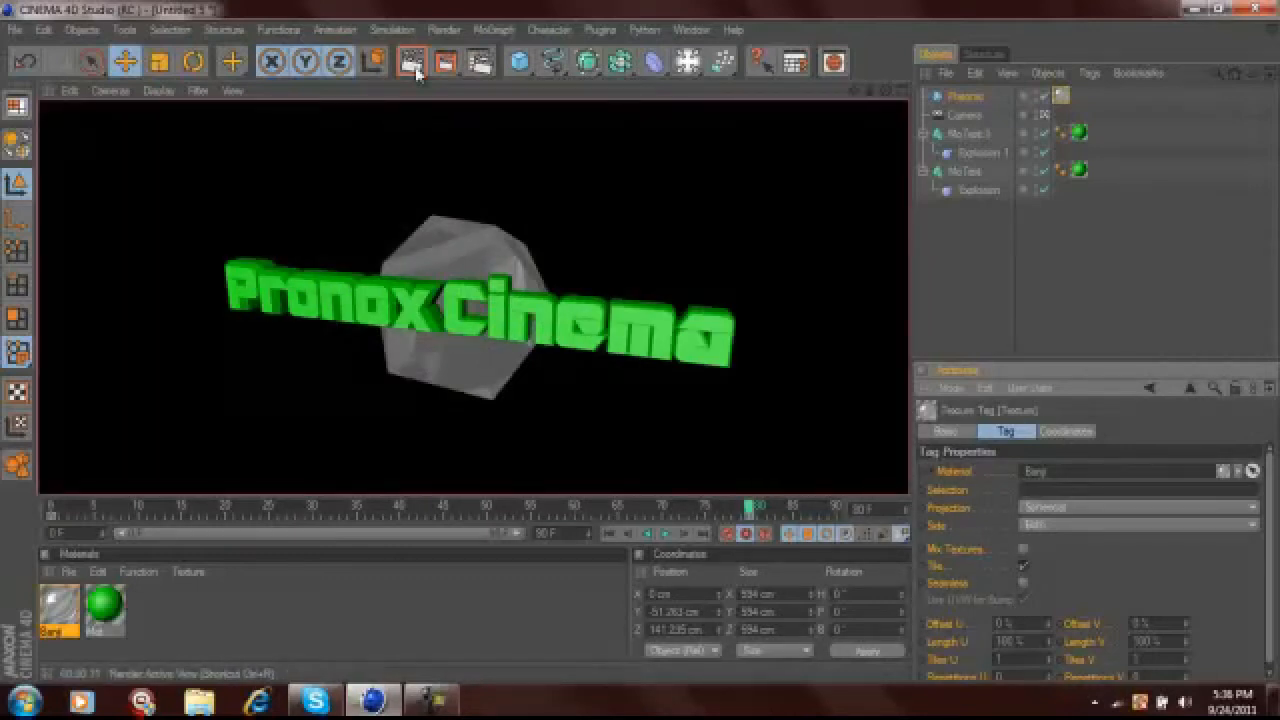
Create a new Sketch Material and show its attributes.
click(69, 572)
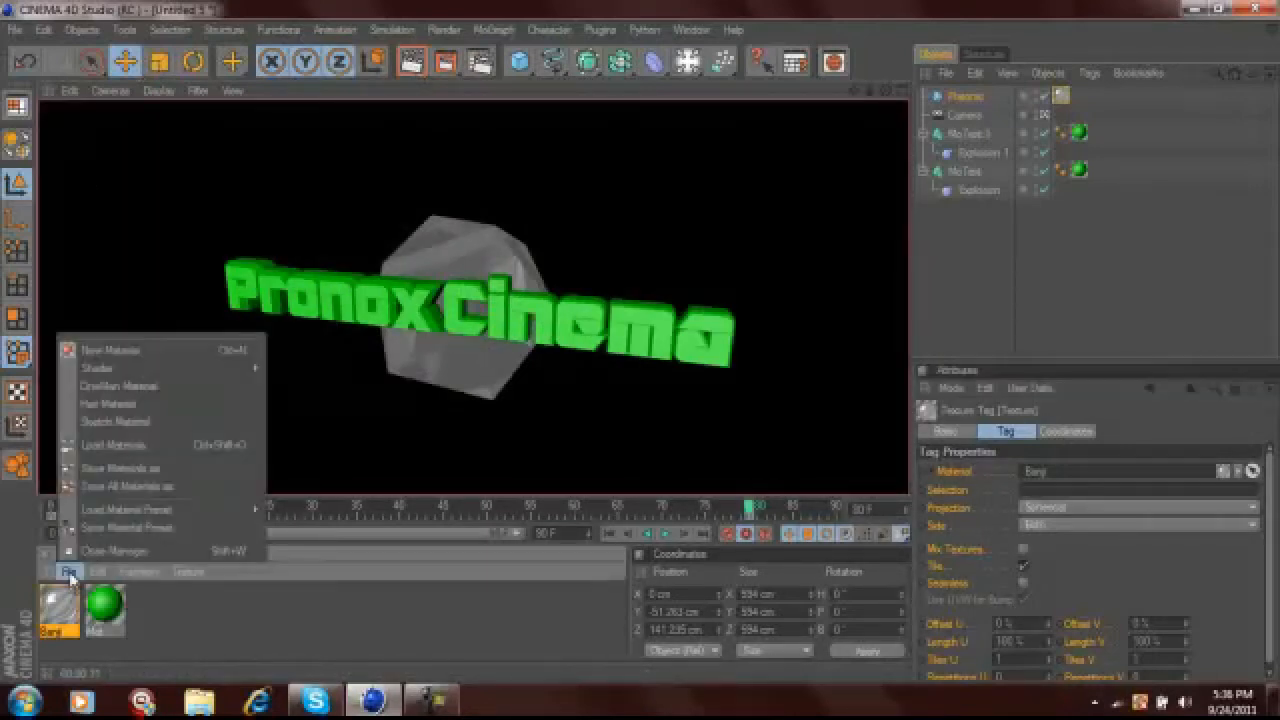
click(142, 425)
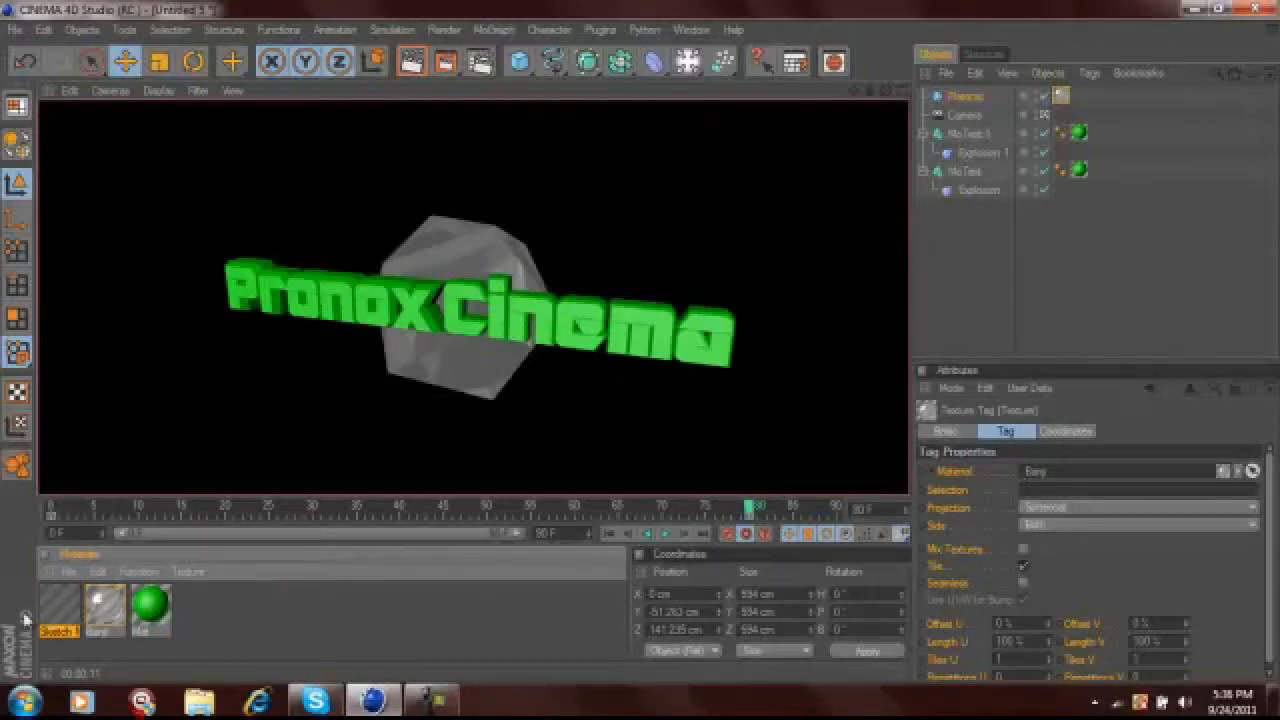
click(55, 615)
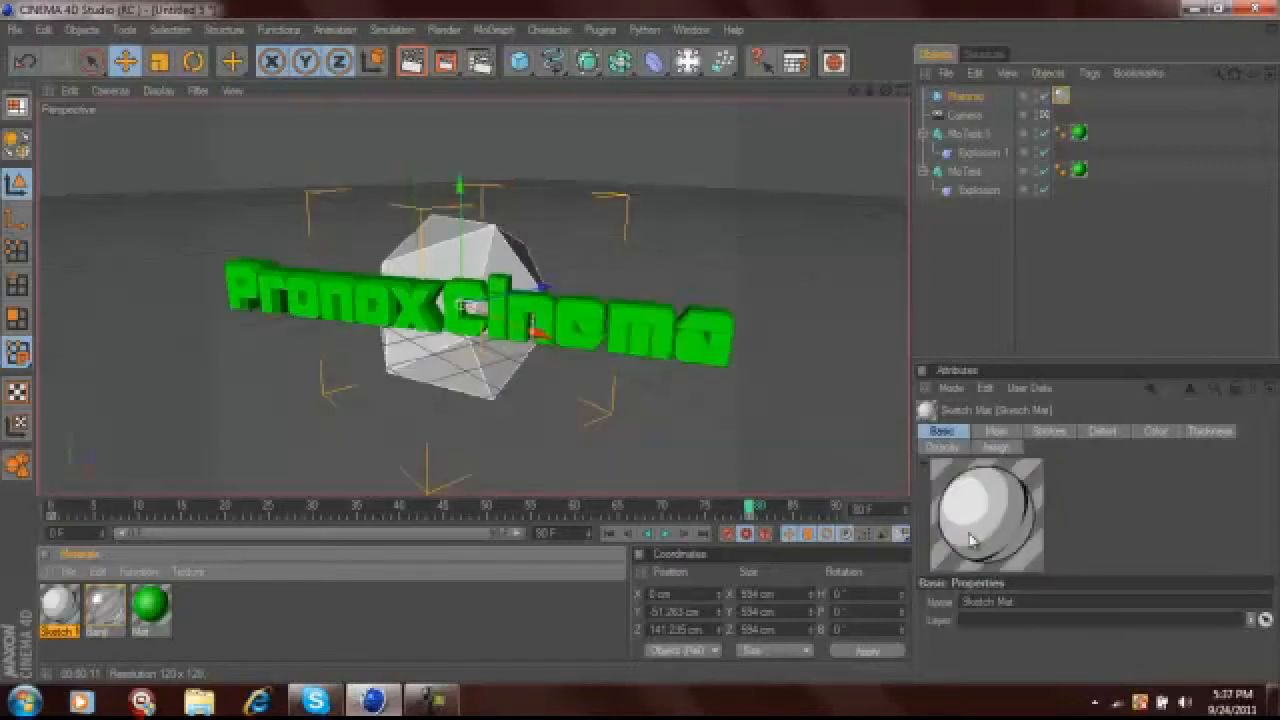
Replace the green material on both MoText objects with the Sketch material.
drag(1040, 180, 1114, 186)
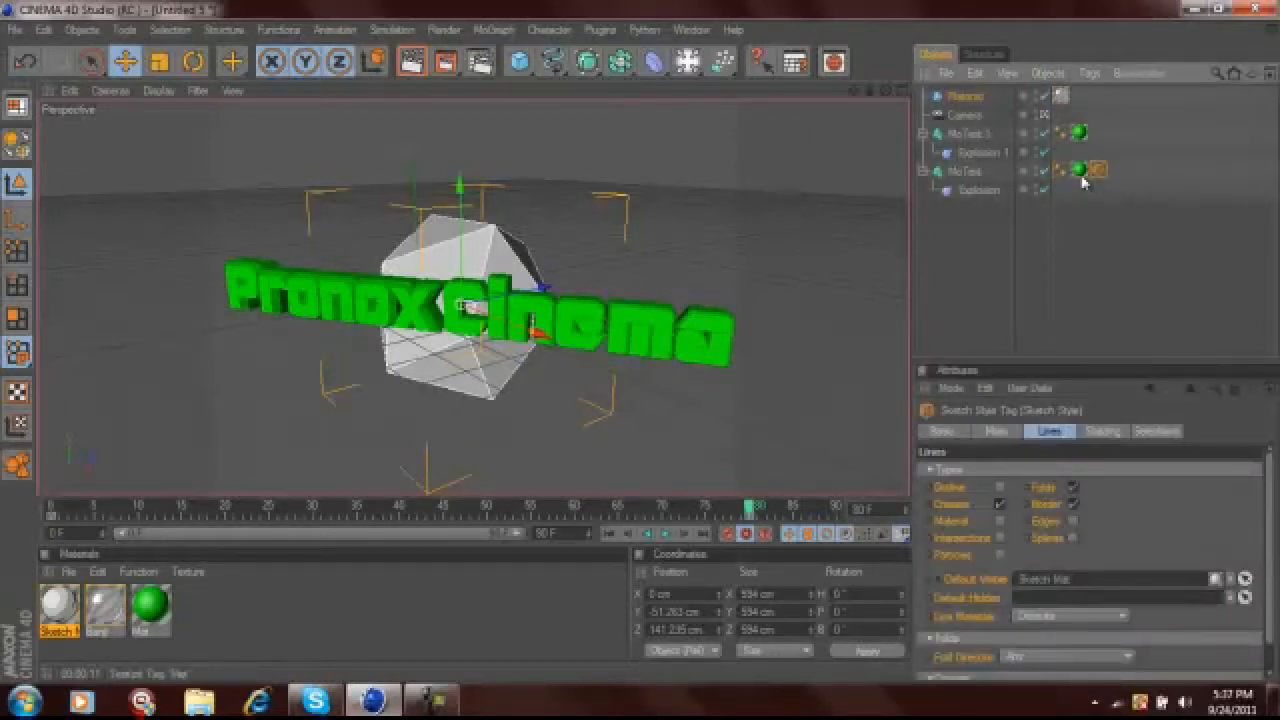
click(1080, 175)
key(Delete)
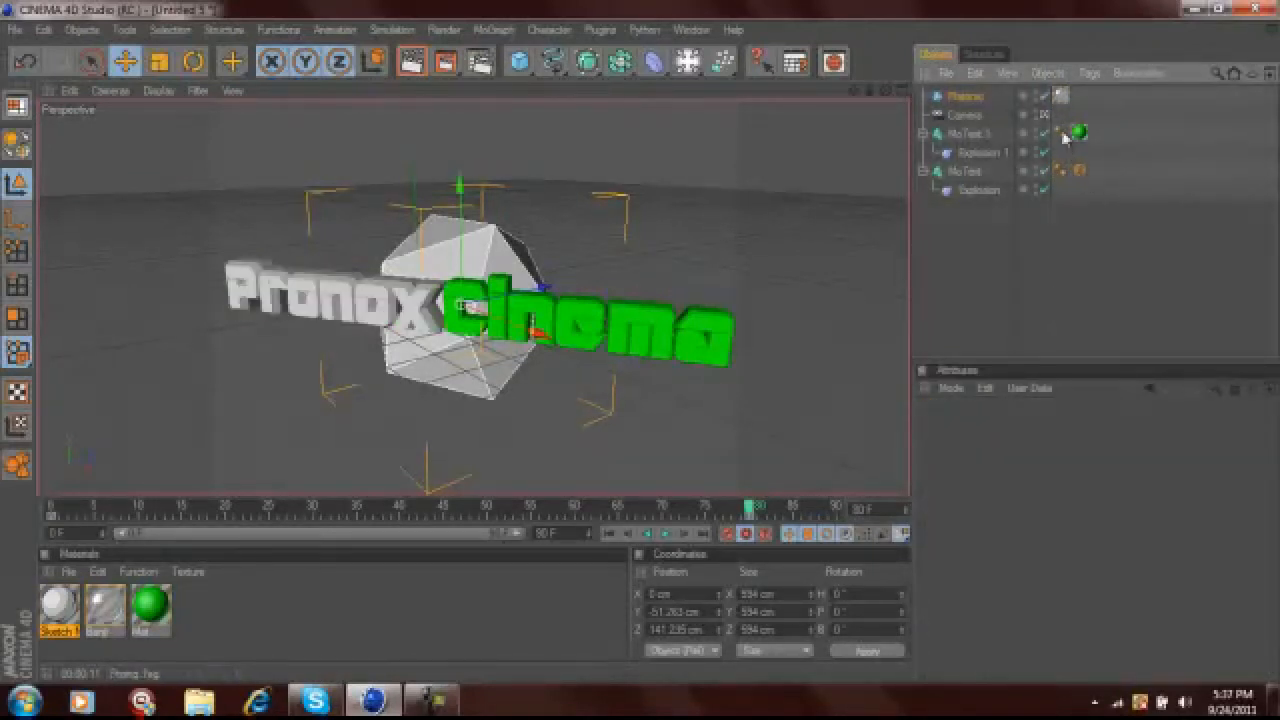
click(1078, 132)
key(Delete)
mouse_move(97, 597)
mouse_down()
mouse_move(64, 614)
mouse_move(951, 238)
mouse_move(1049, 131)
mouse_move(1030, 142)
mouse_move(1060, 171)
mouse_up()
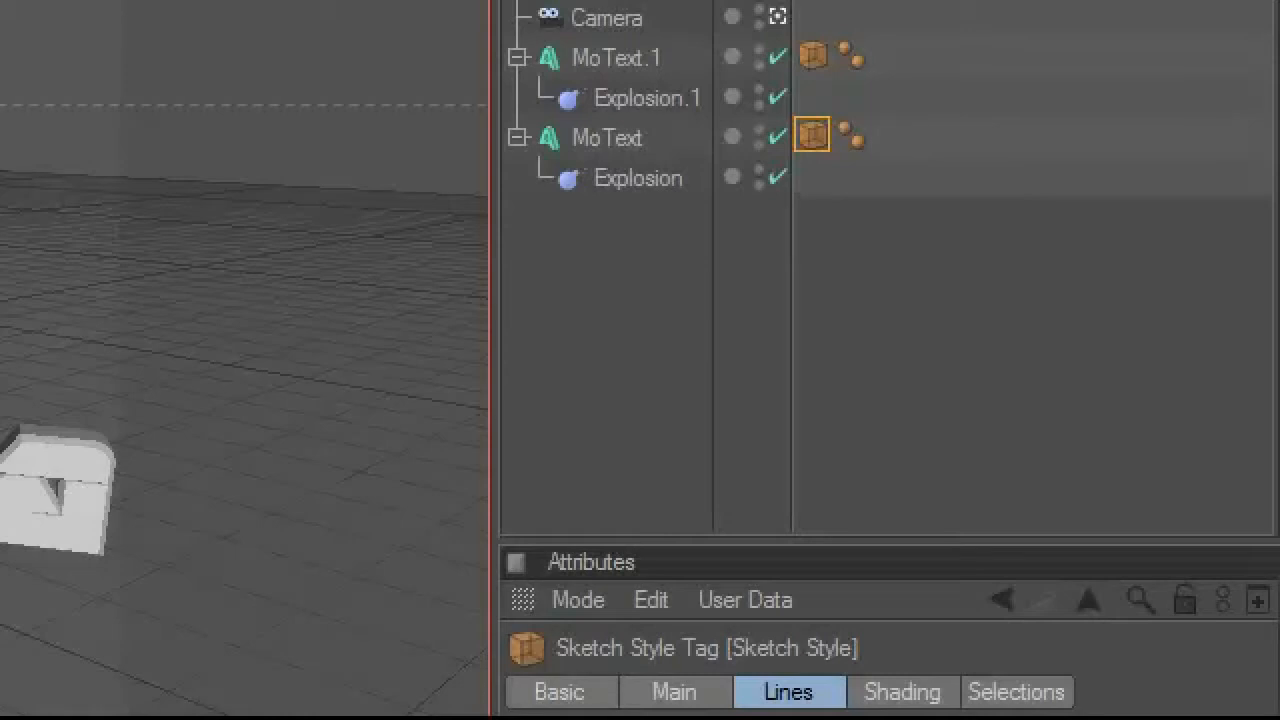
Render the active view at frame 80 to check the sketch-styled text.
key(ctrl+r)
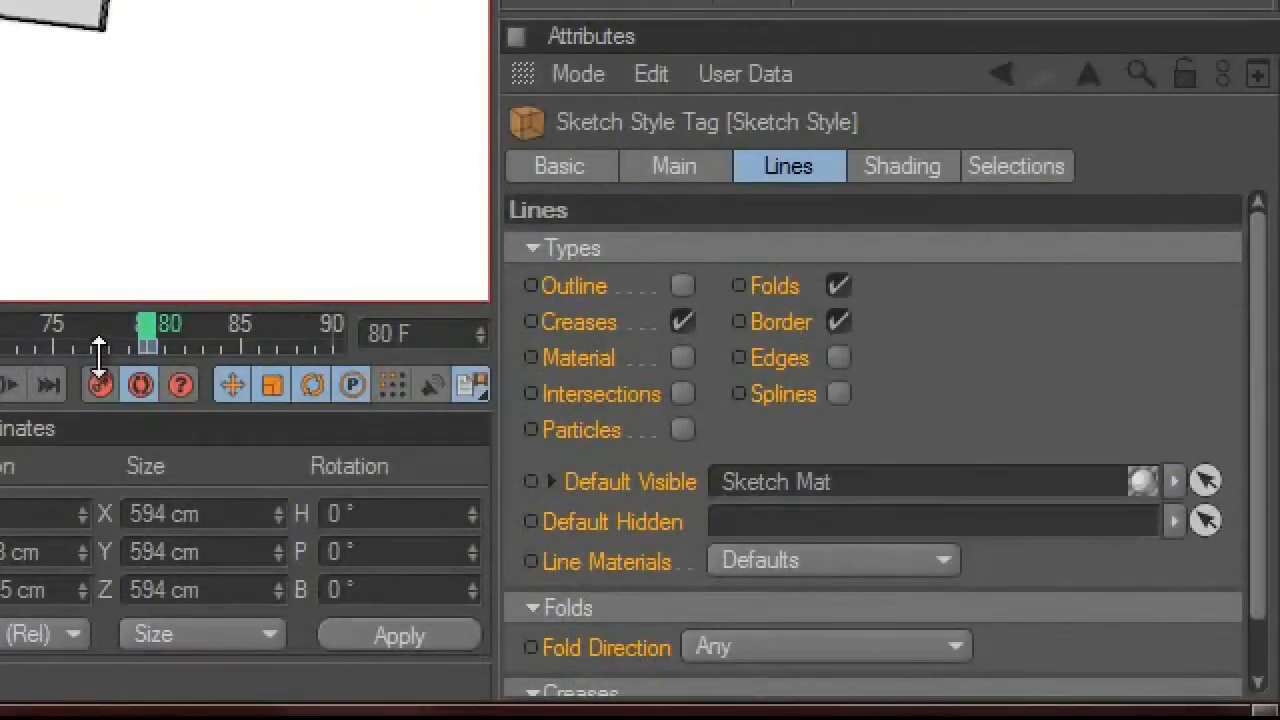
mouse_move(149, 331)
mouse_down()
mouse_move(0, 360)
mouse_move(164, 391)
mouse_move(145, 320)
mouse_up()
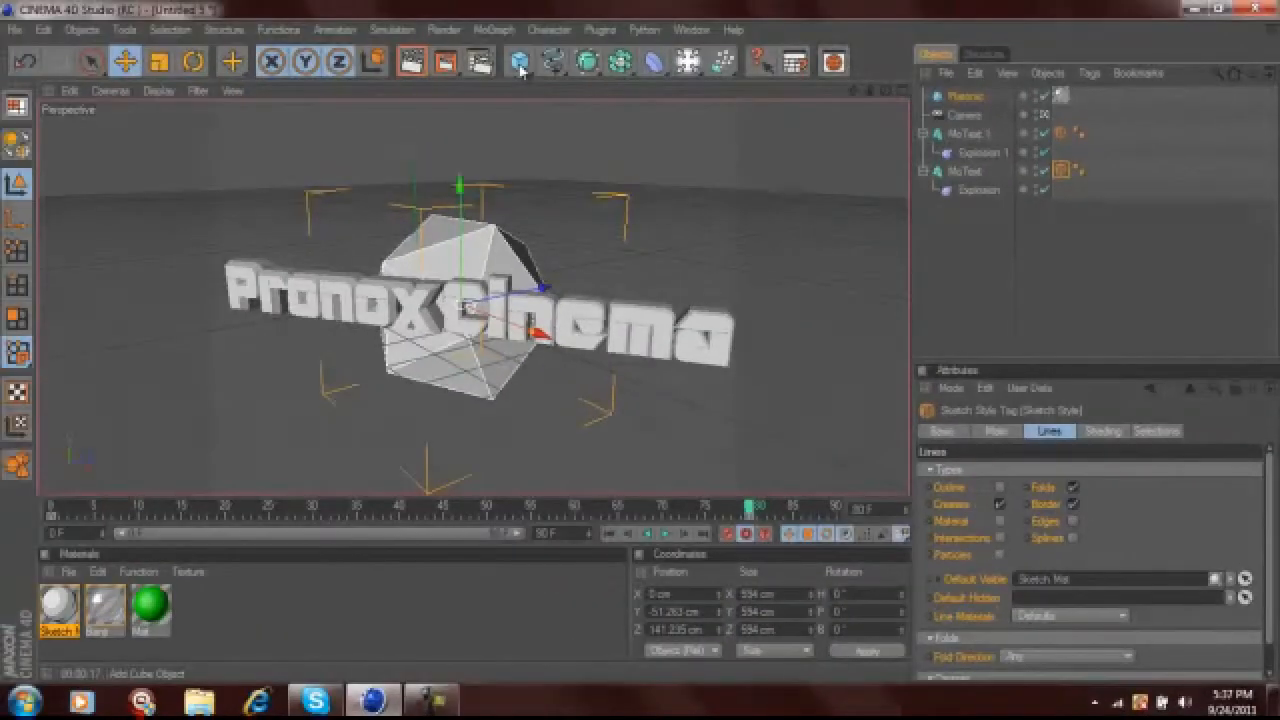
click(518, 62)
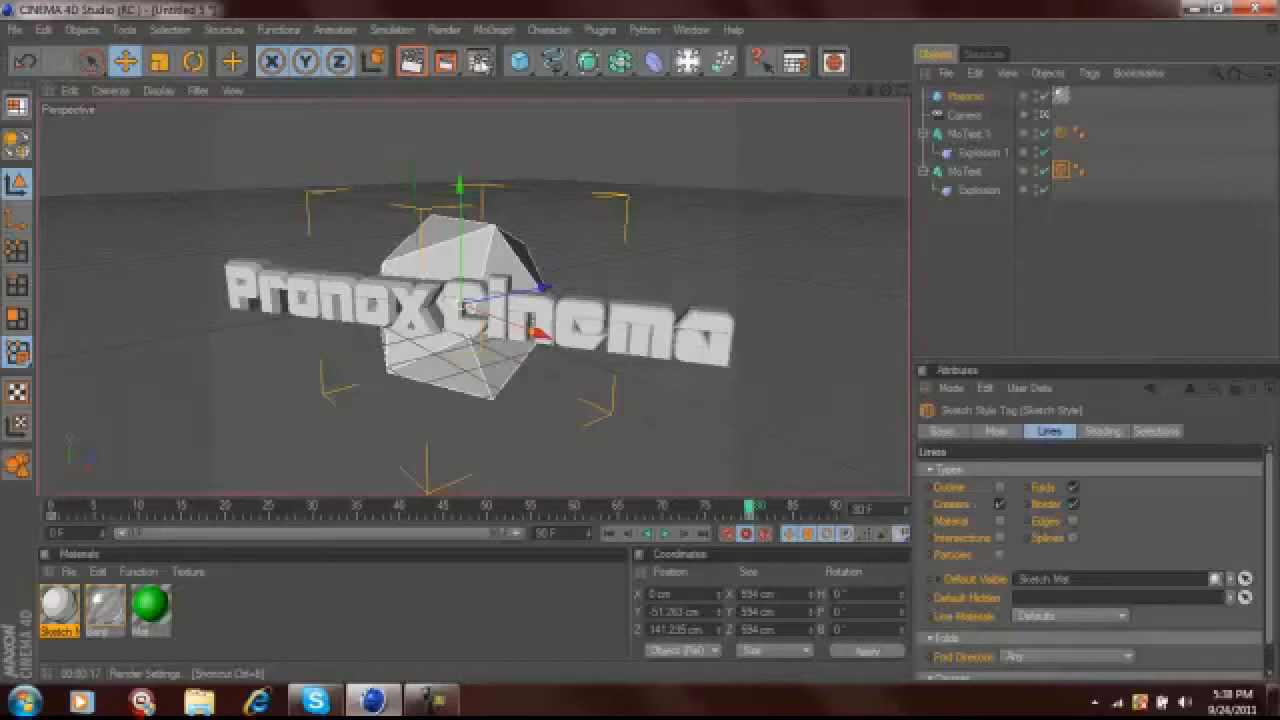
Set the render output to the HDV/HDTV 720 25 preset with the frame range covering All Frames.
click(479, 62)
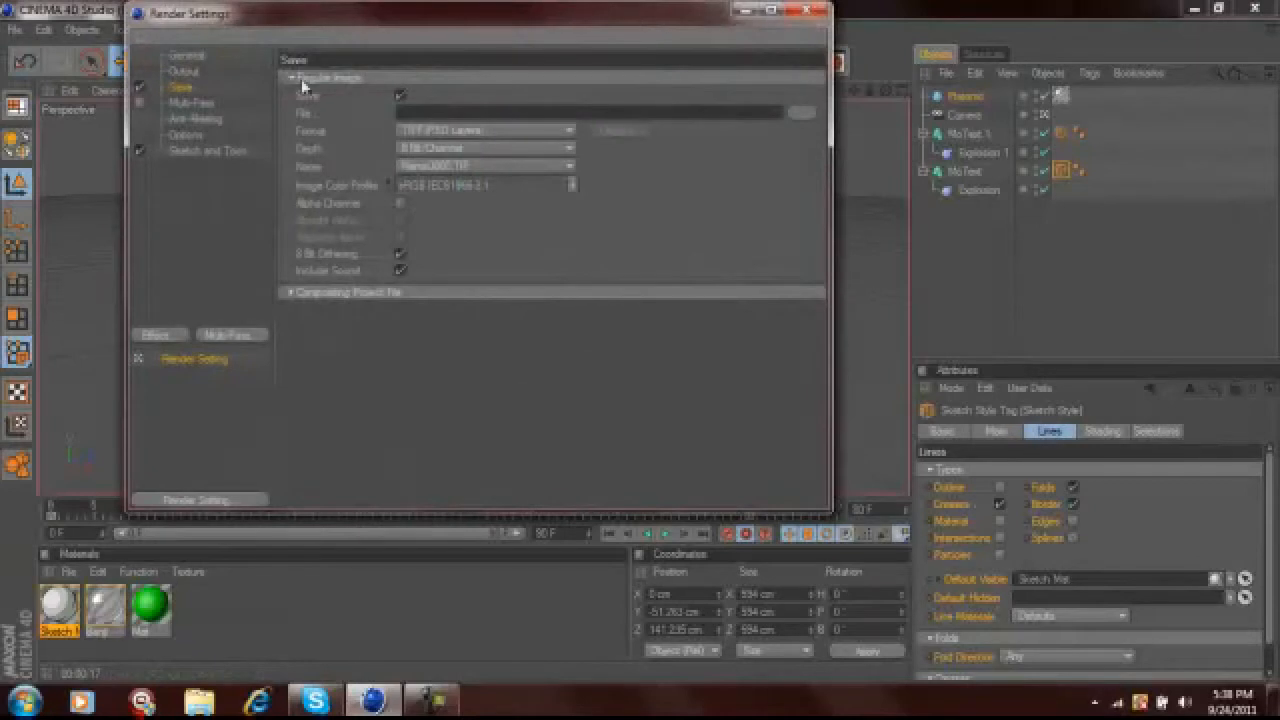
click(186, 56)
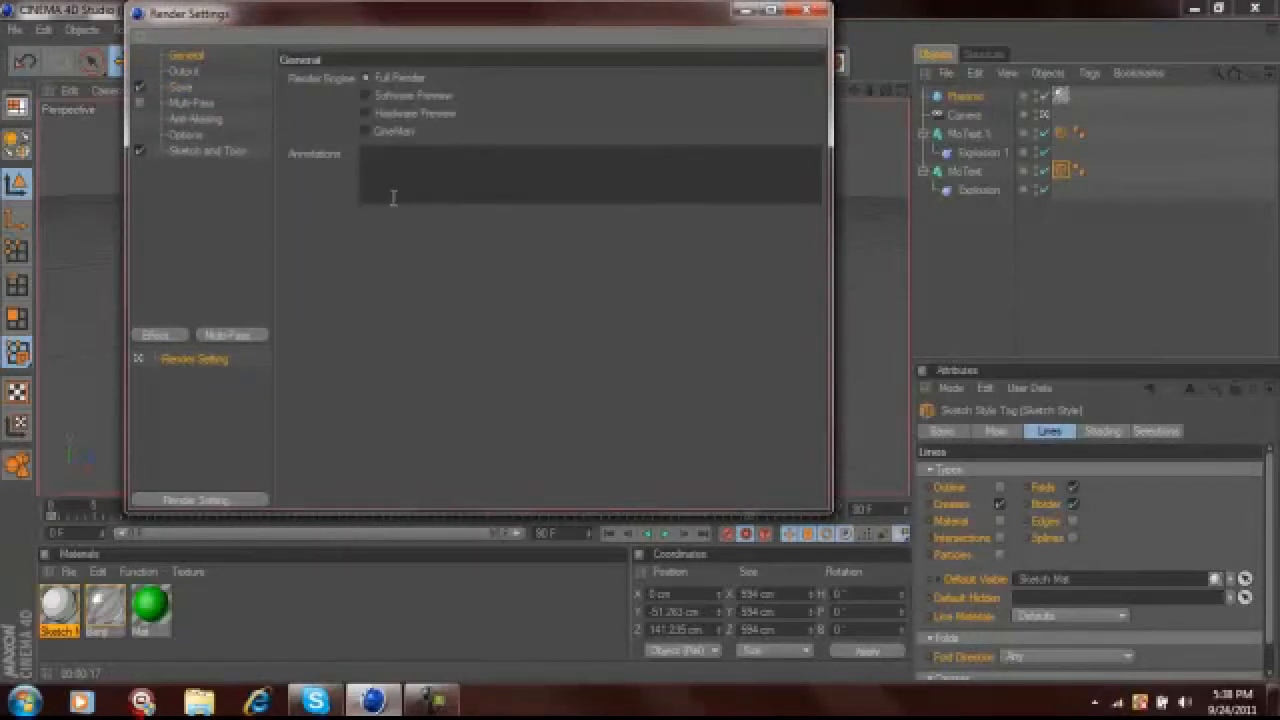
click(197, 75)
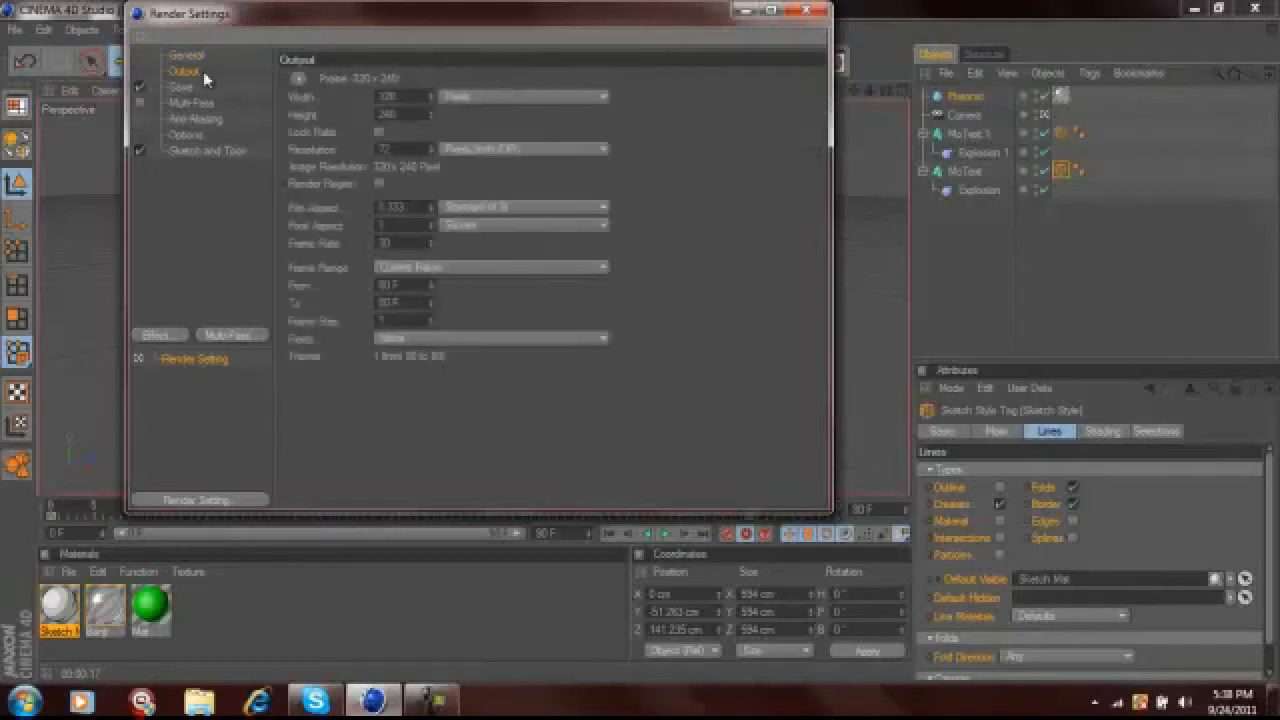
click(300, 82)
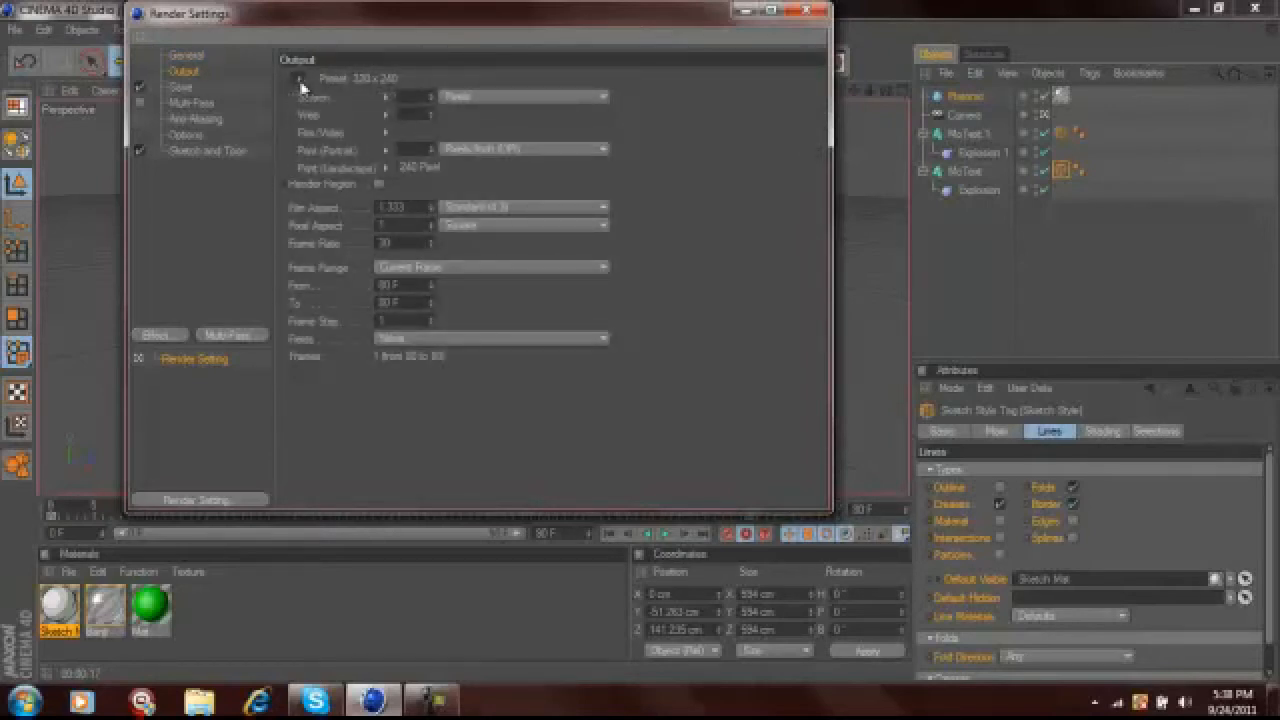
mouse_move(336, 140)
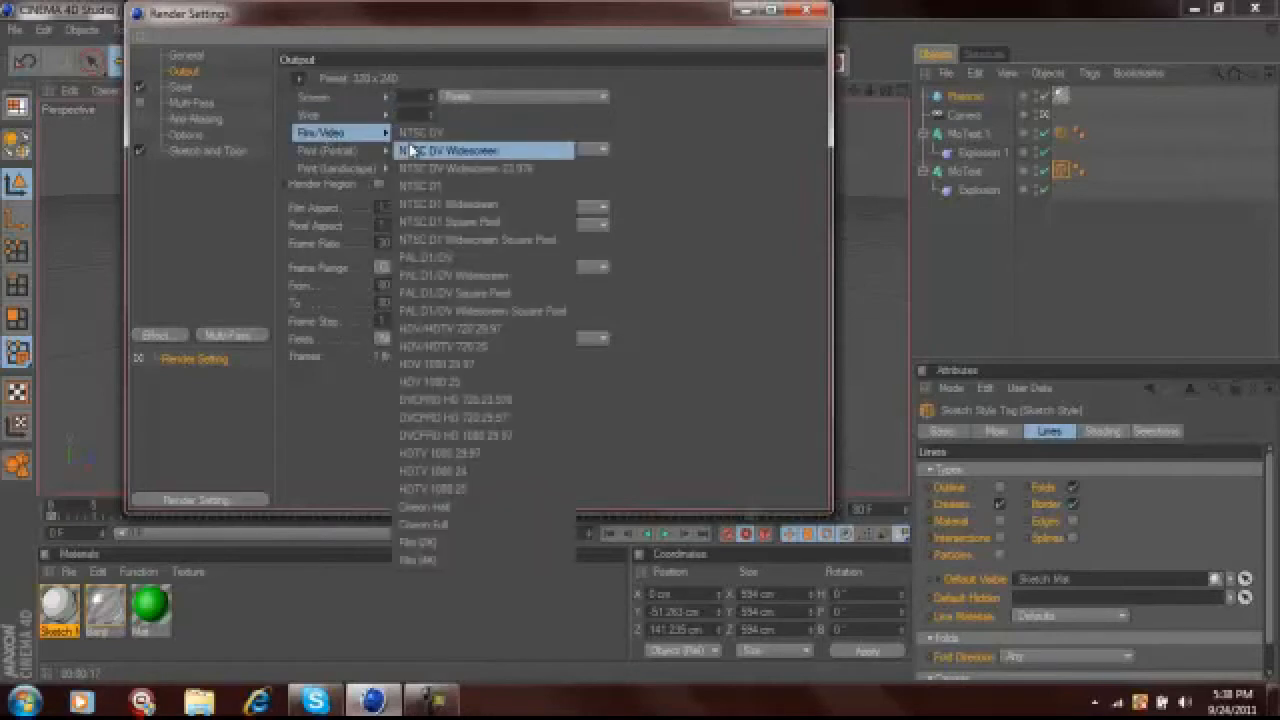
click(453, 355)
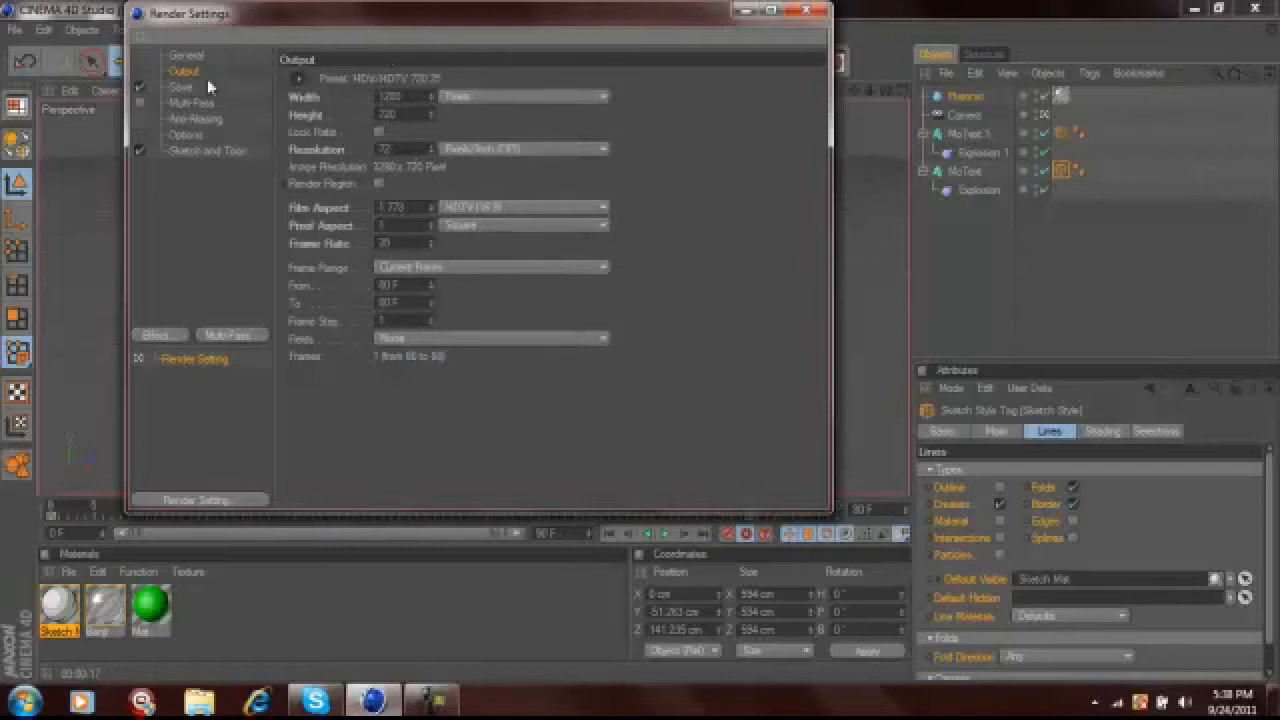
click(468, 270)
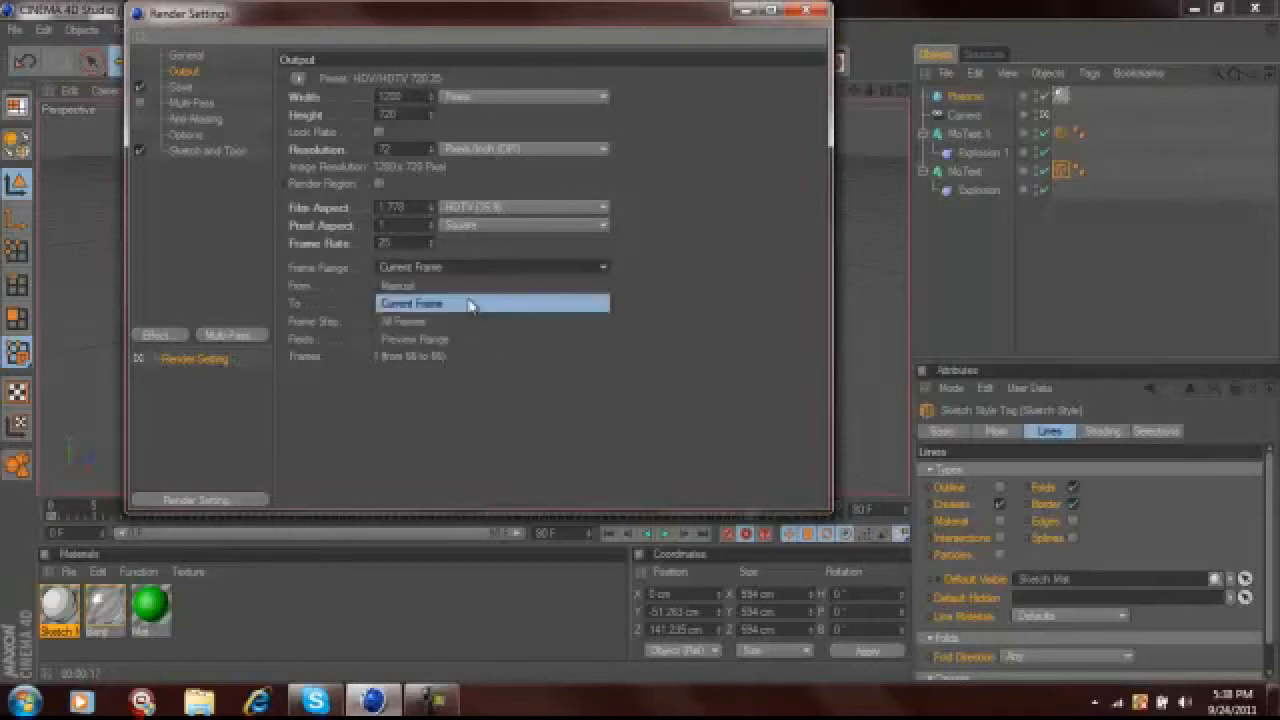
click(464, 321)
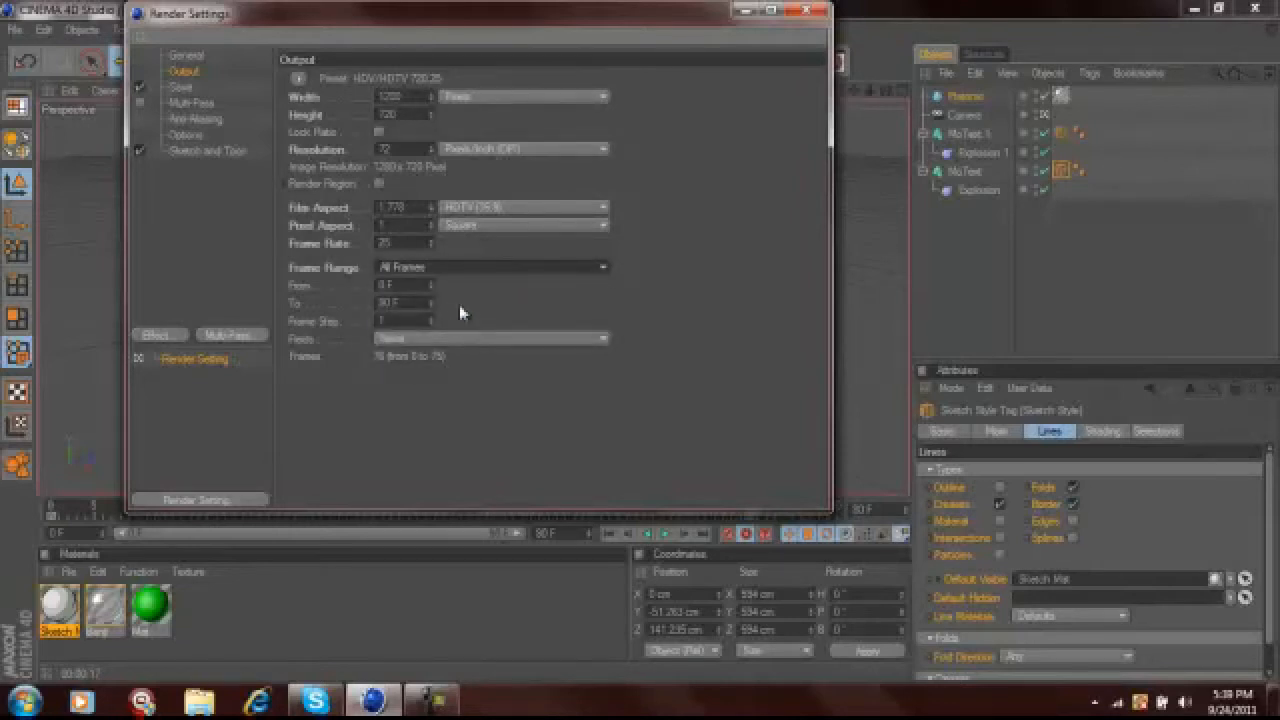
Set the render anti-aliasing to Best with the Animation filter and a 2x2 maximum level.
click(193, 104)
click(195, 133)
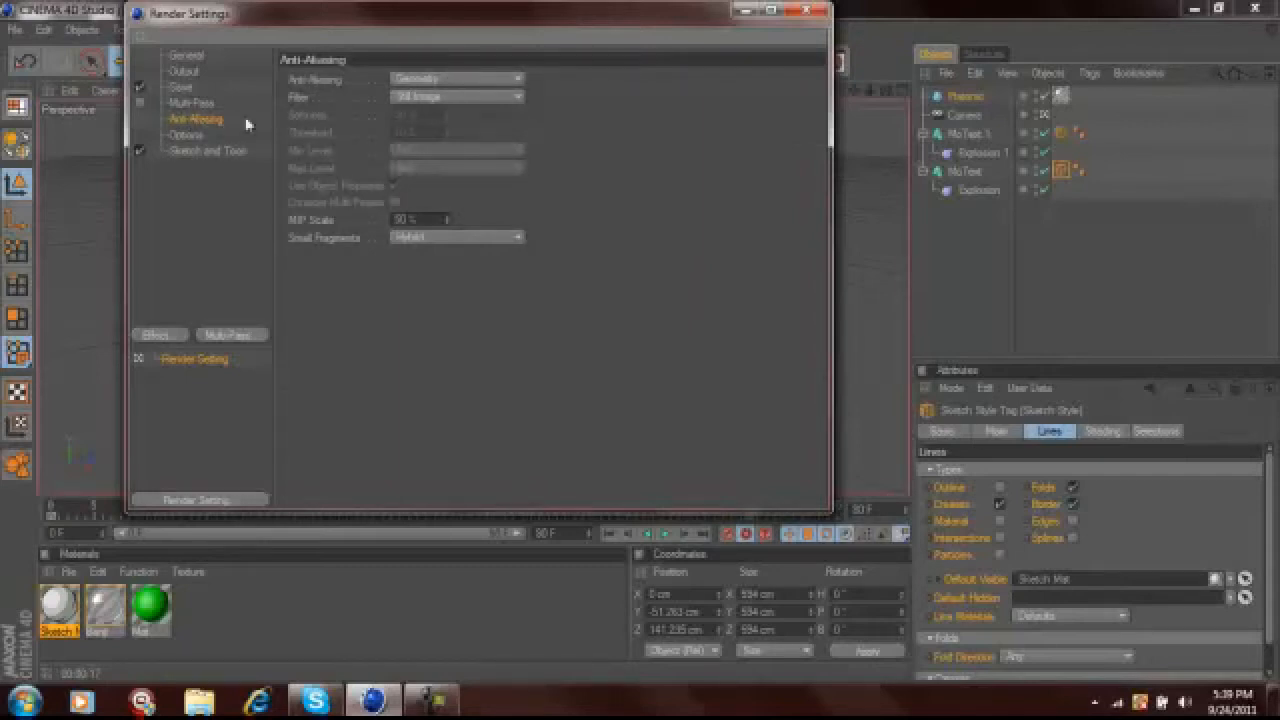
click(434, 80)
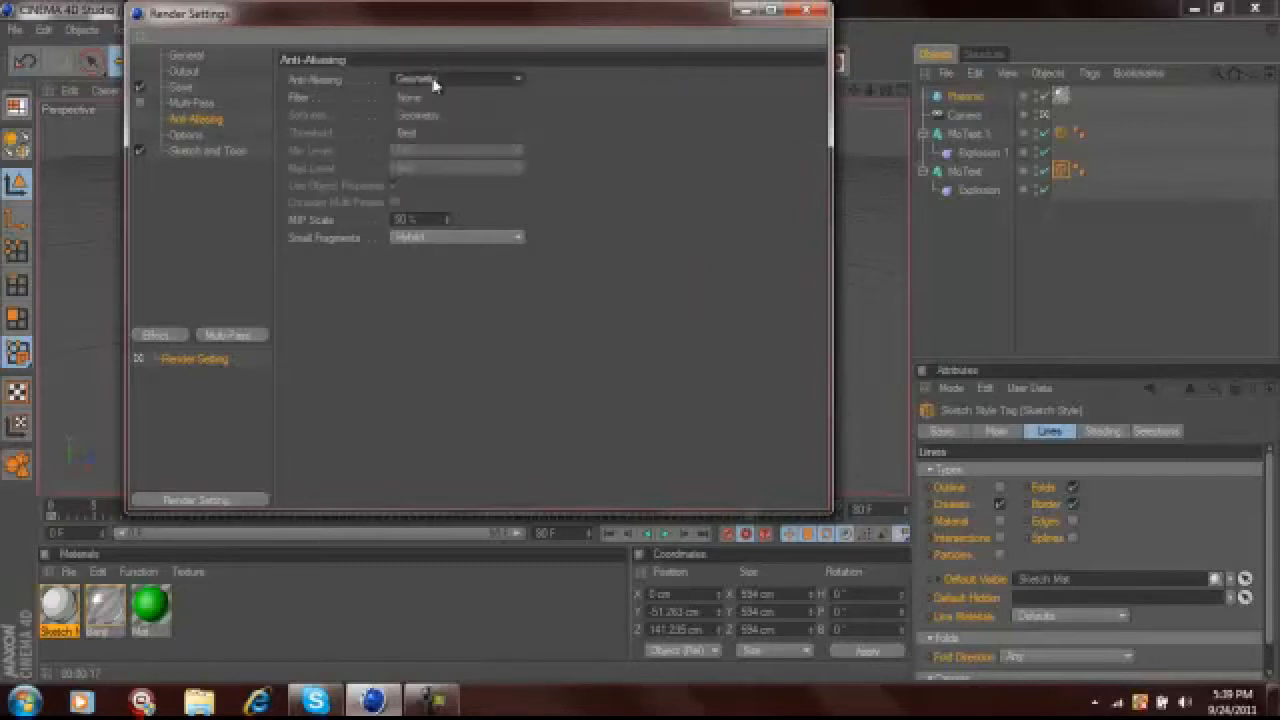
click(420, 132)
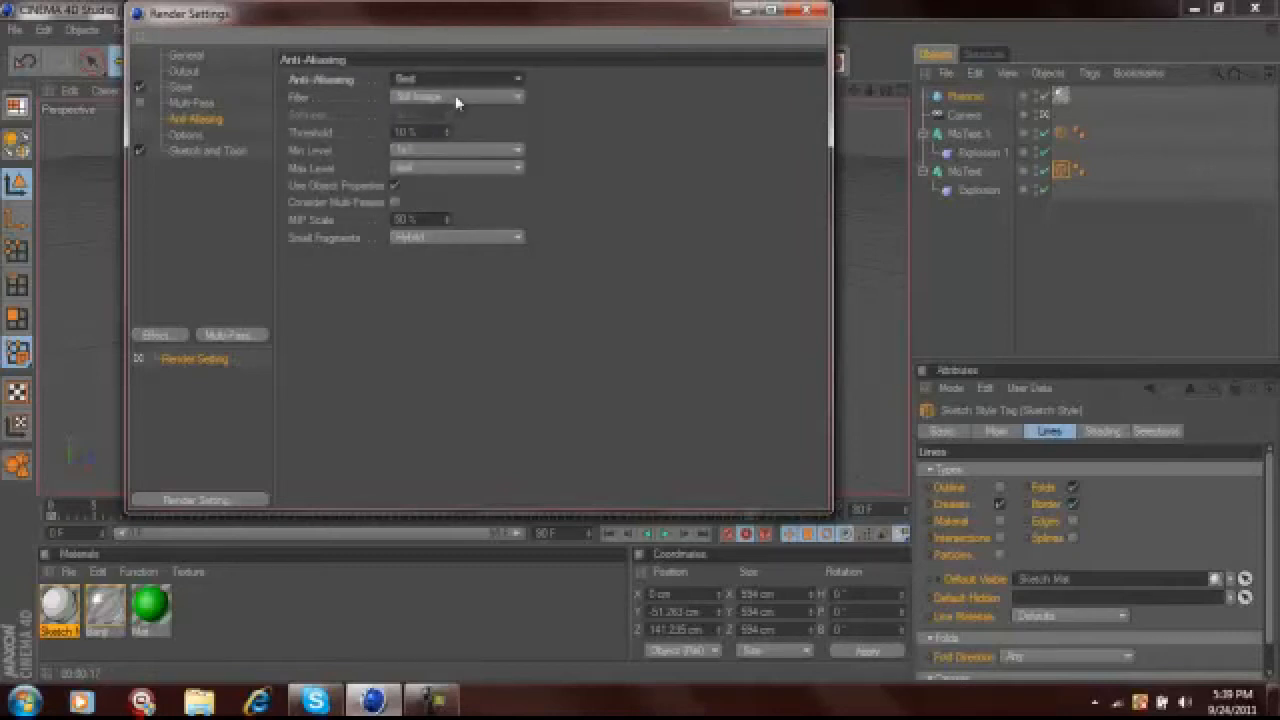
click(455, 95)
click(450, 132)
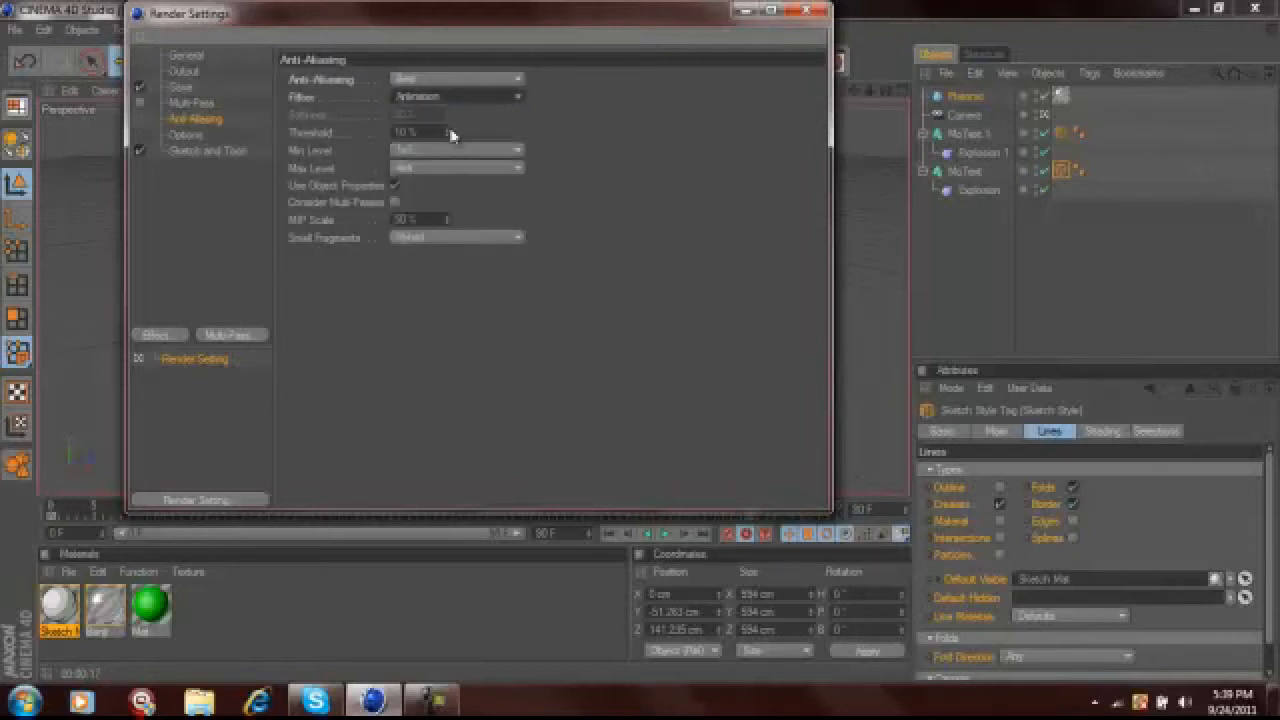
click(417, 172)
click(410, 186)
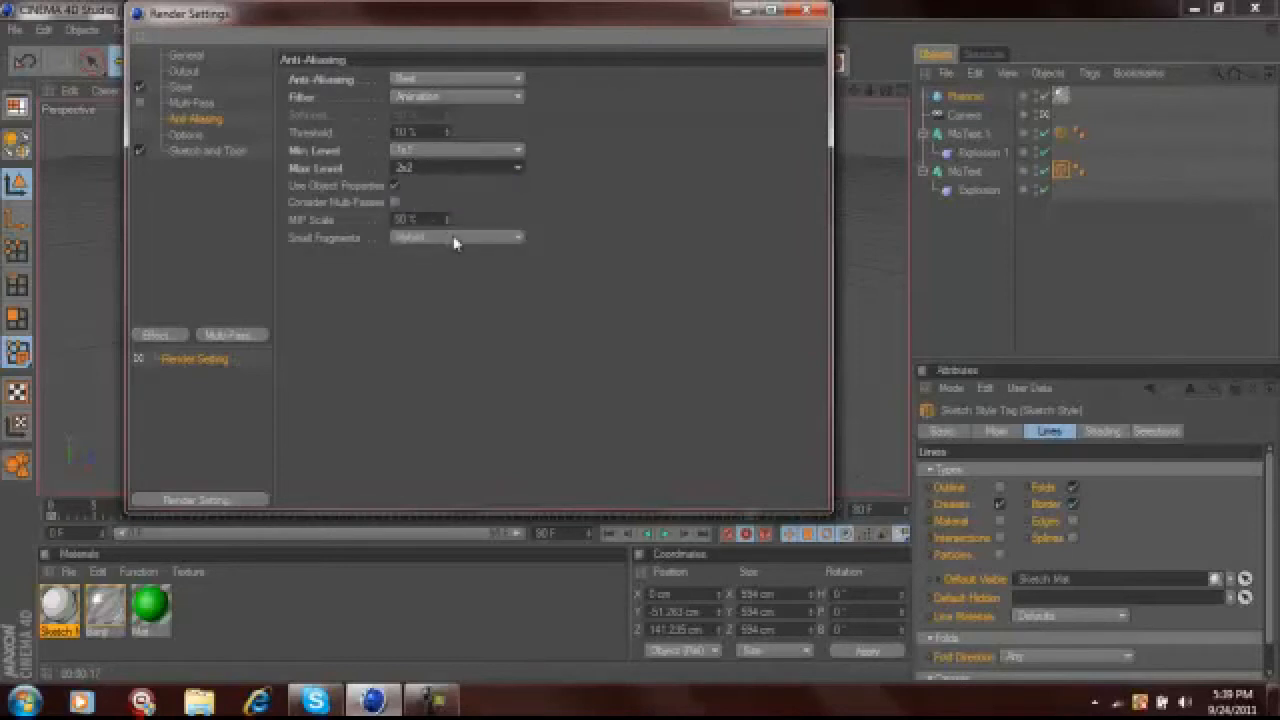
Review the render Options, Sketch and Toon and Multi-Pass settings, and set the save format to AVI Movie.
click(186, 136)
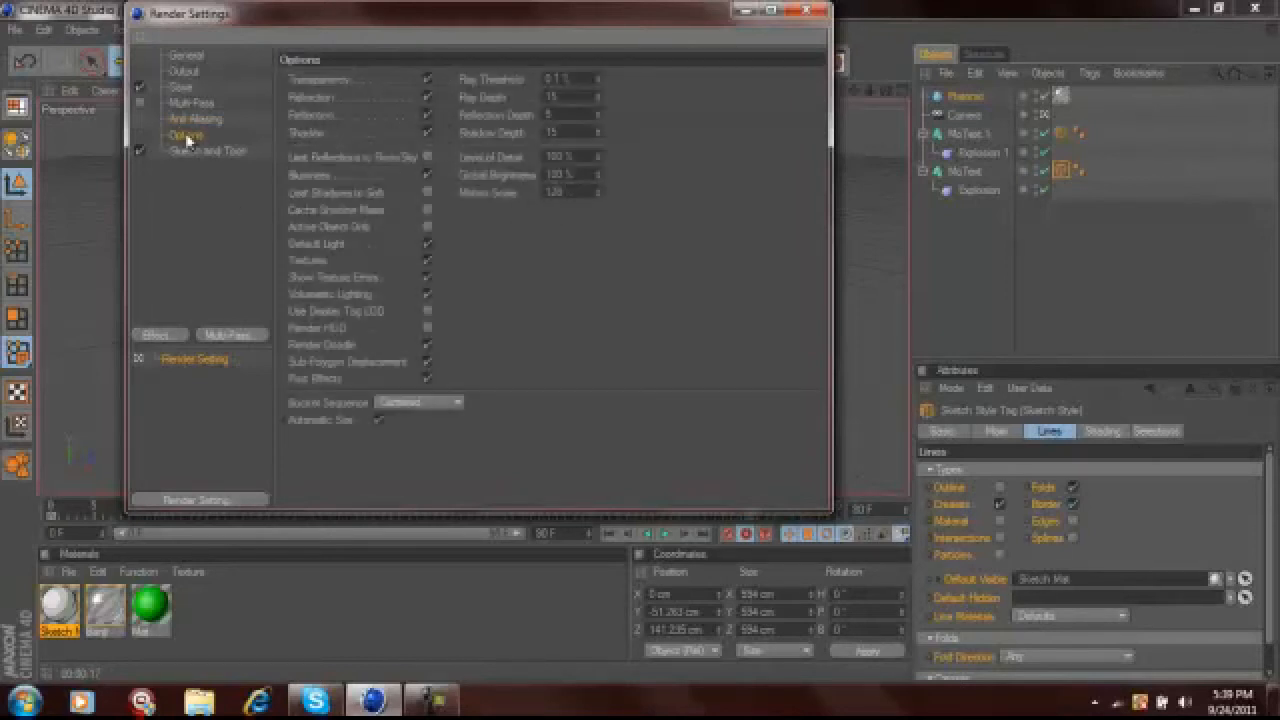
click(195, 148)
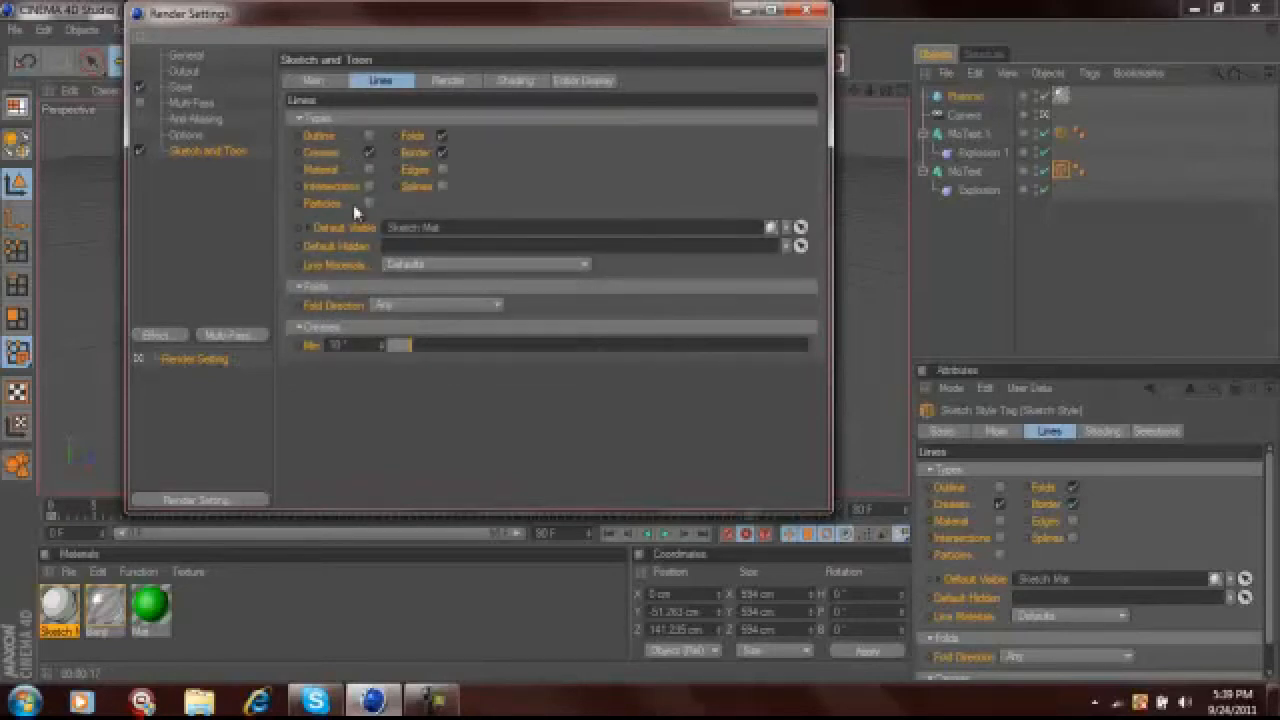
click(176, 104)
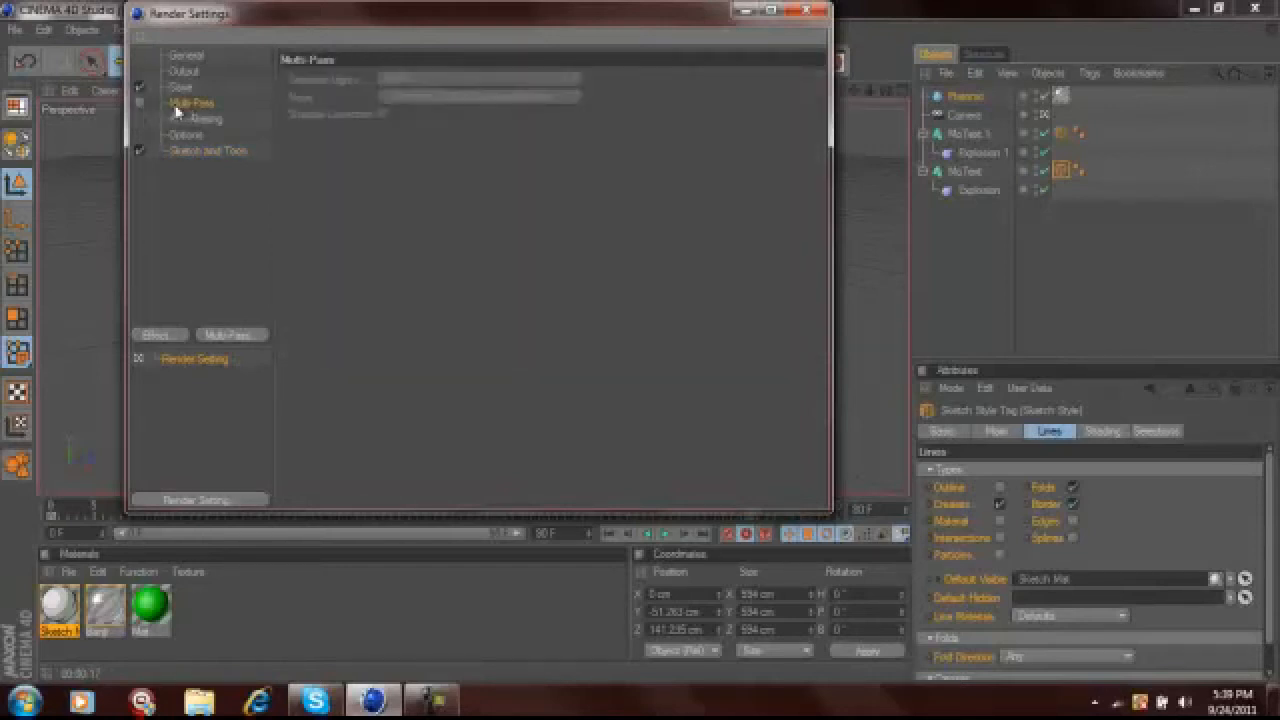
click(185, 88)
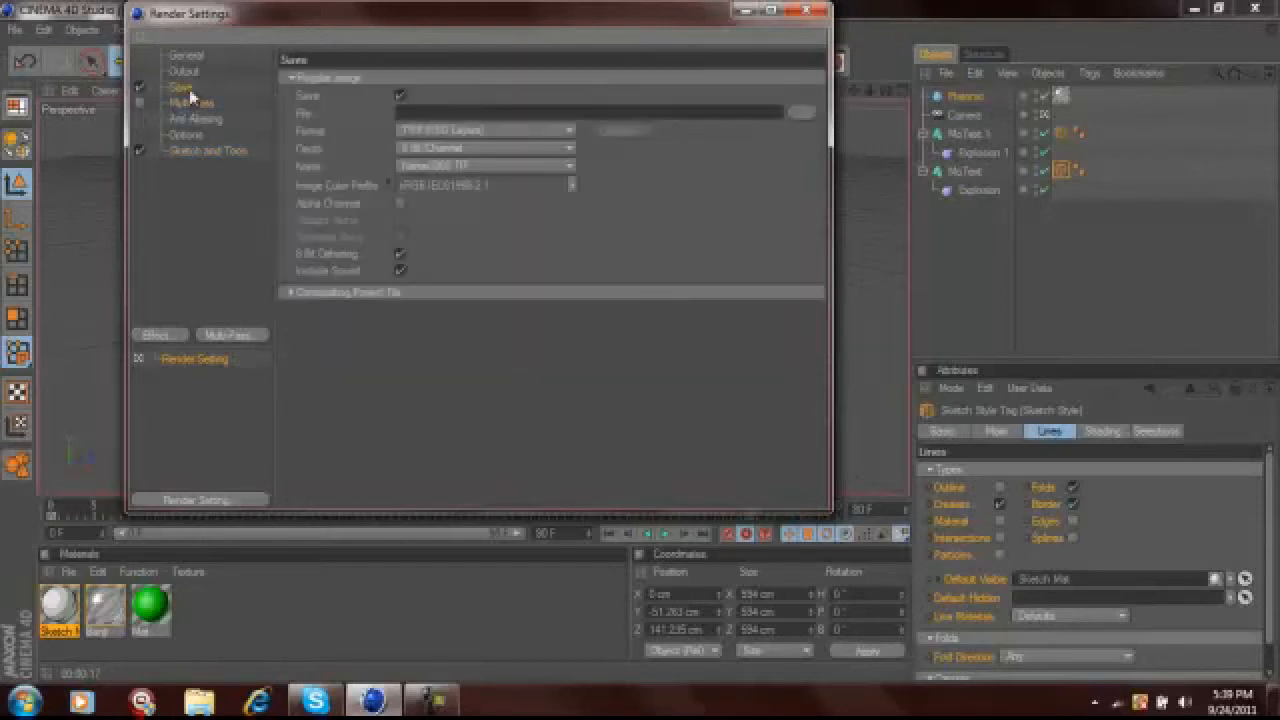
click(467, 133)
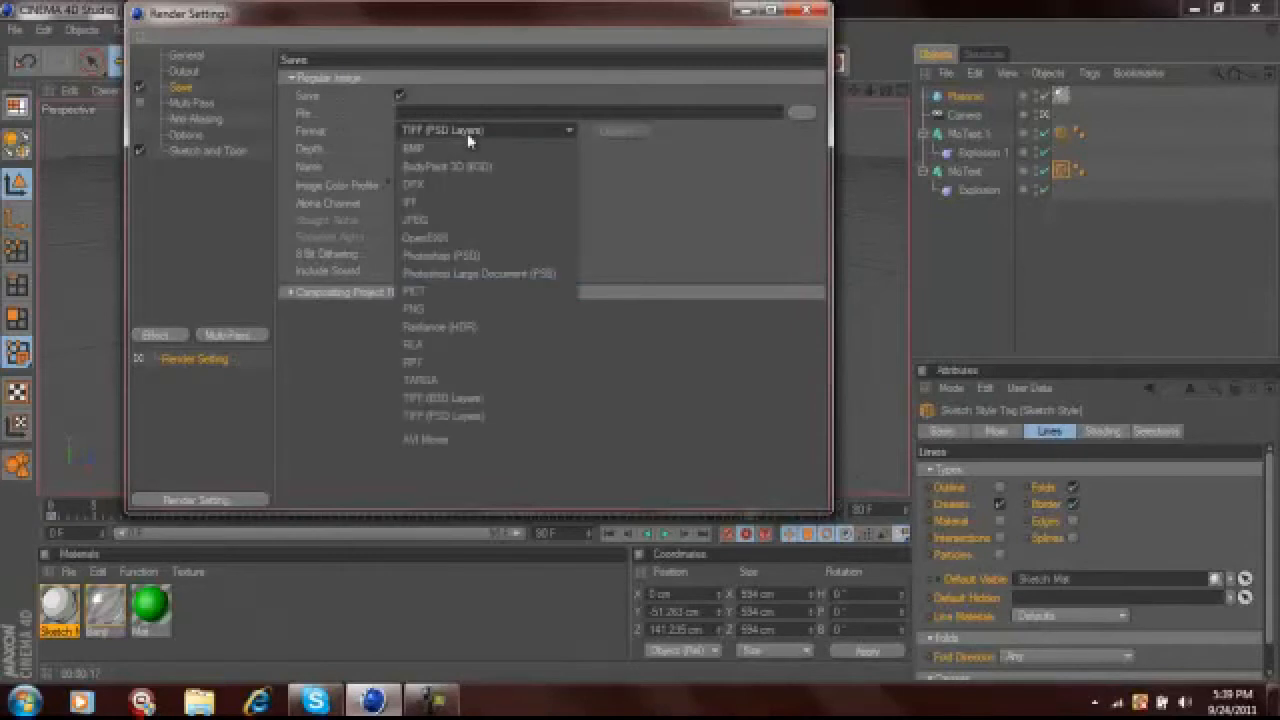
click(436, 440)
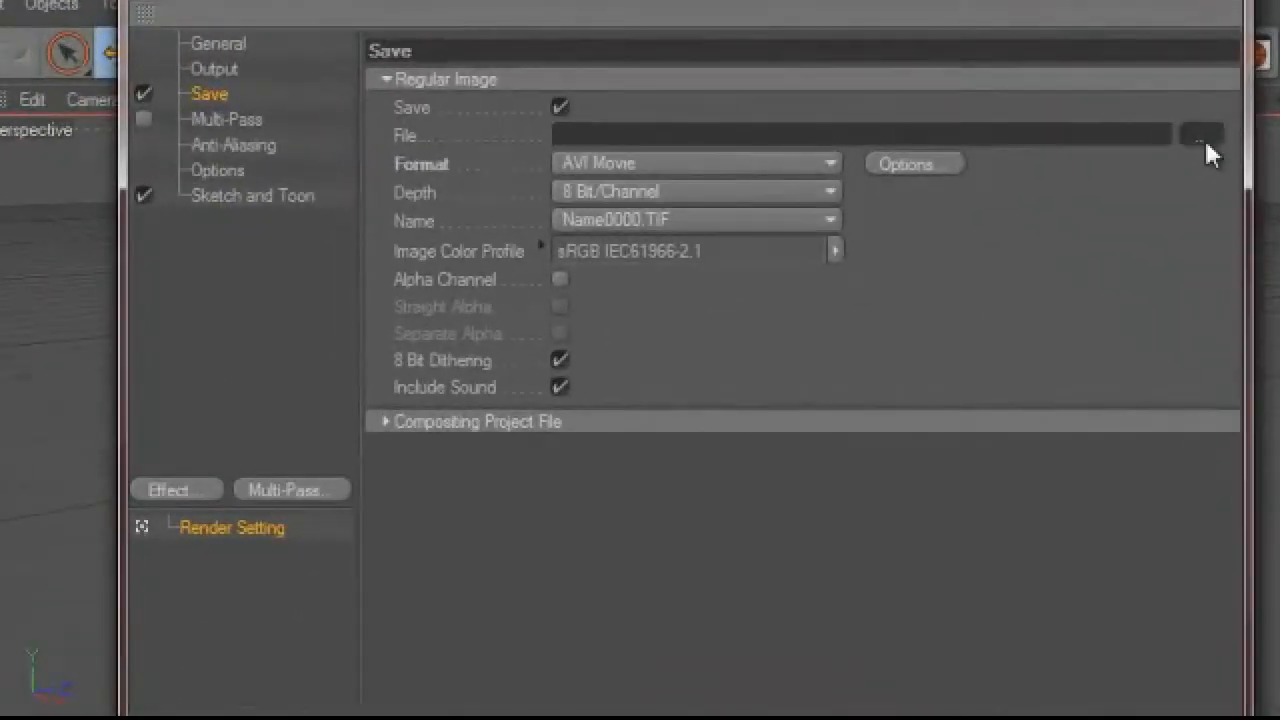
Set the render output file to "pronox crystal 2" on the Desktop and close the render settings.
click(1204, 137)
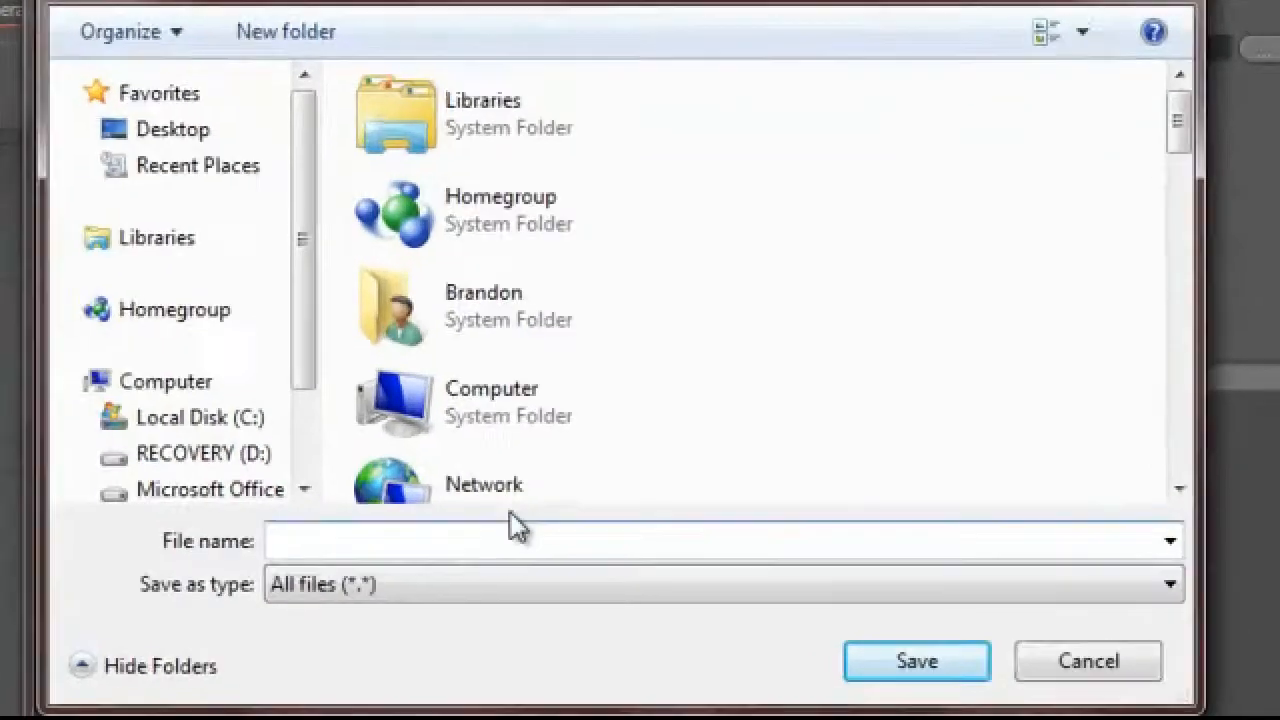
text(pronox cry)
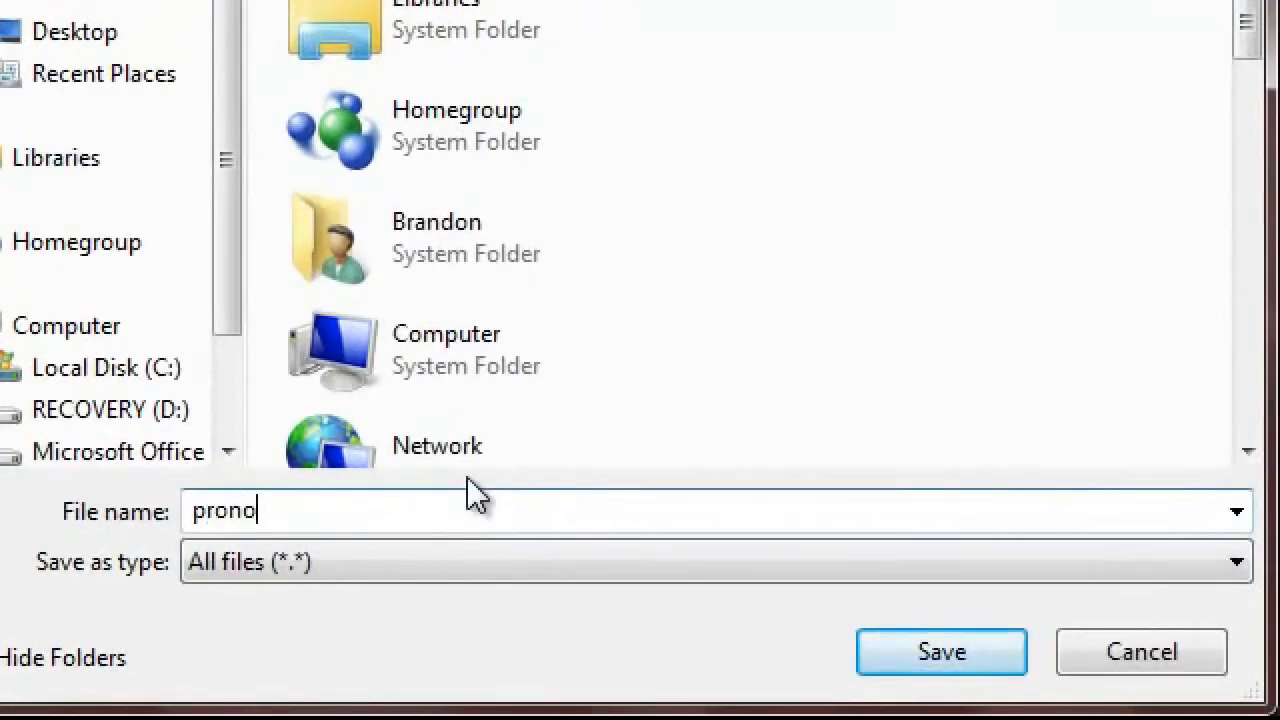
text(stal 2)
click(948, 655)
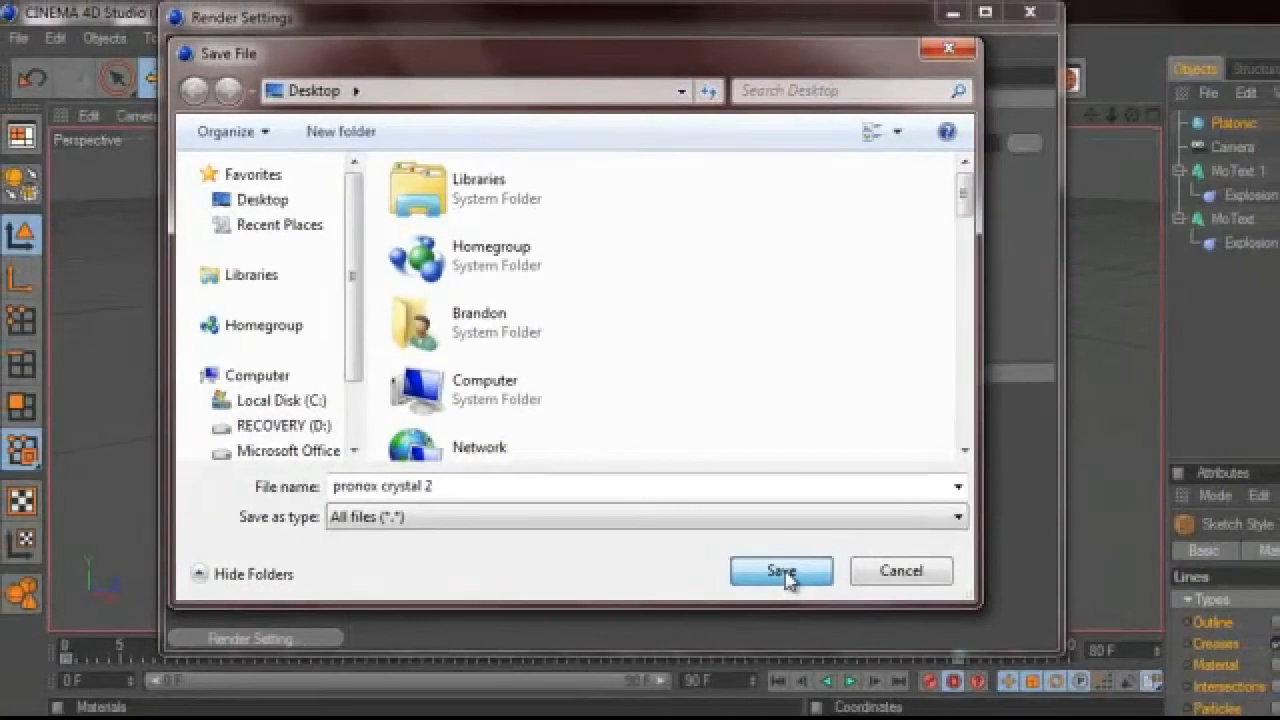
click(782, 572)
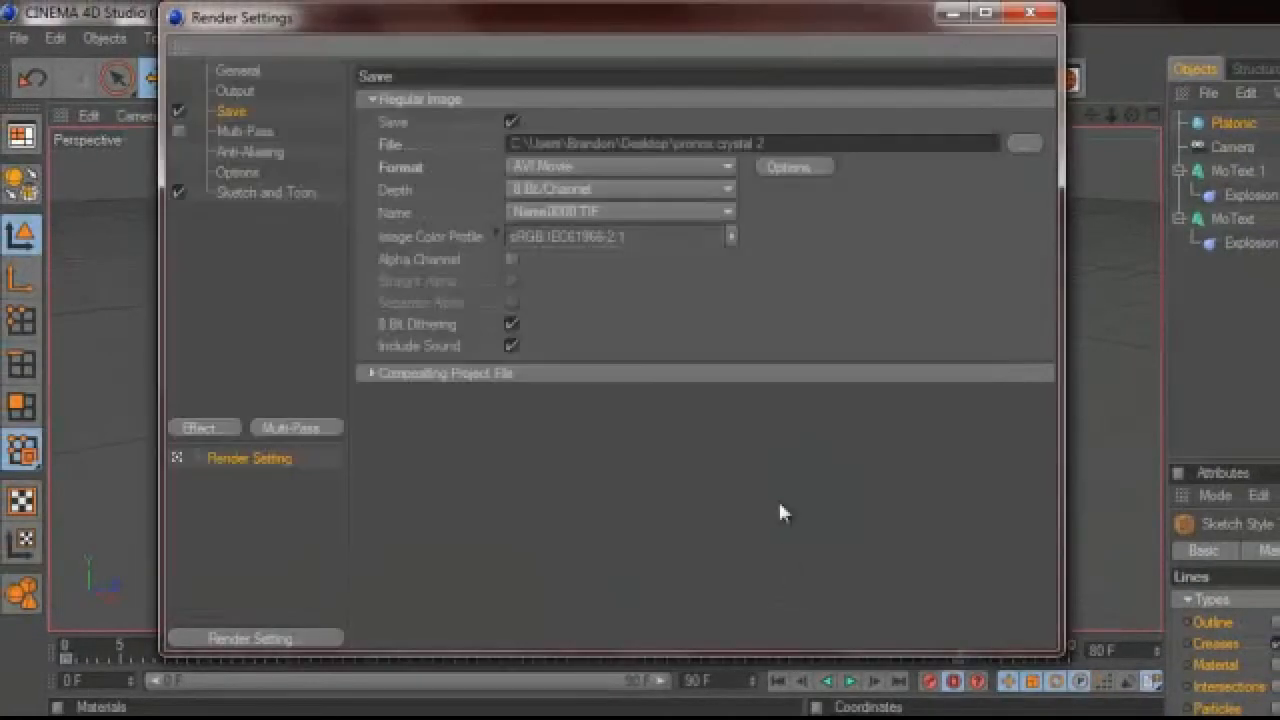
click(1030, 14)
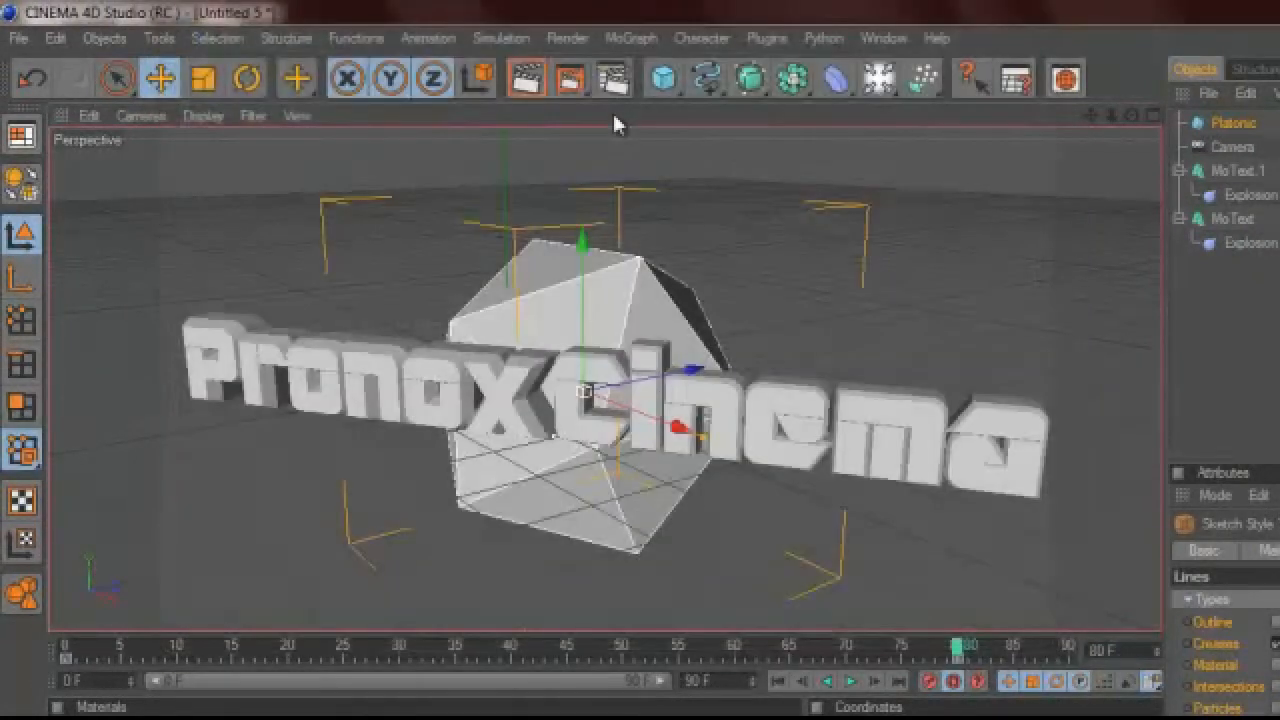
Render the animation to the Picture Viewer using the current output settings.
click(567, 80)
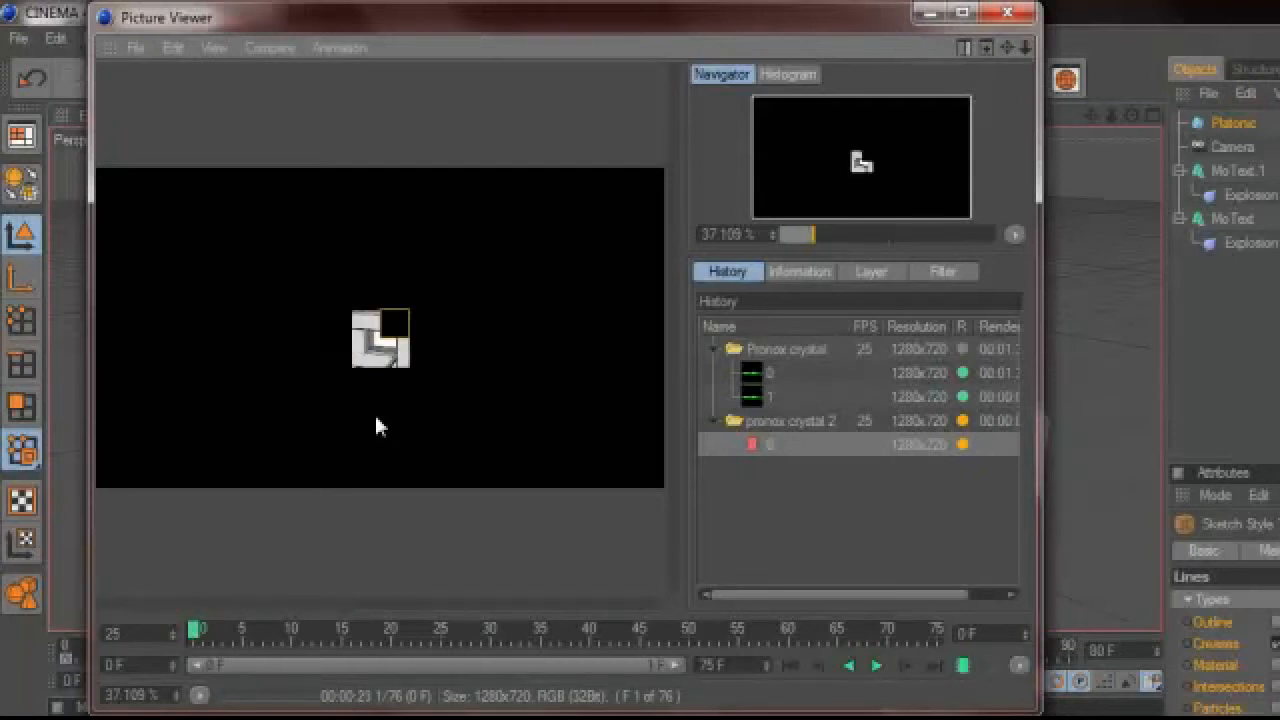
key(alt+f)
key(Down)
key(Down)
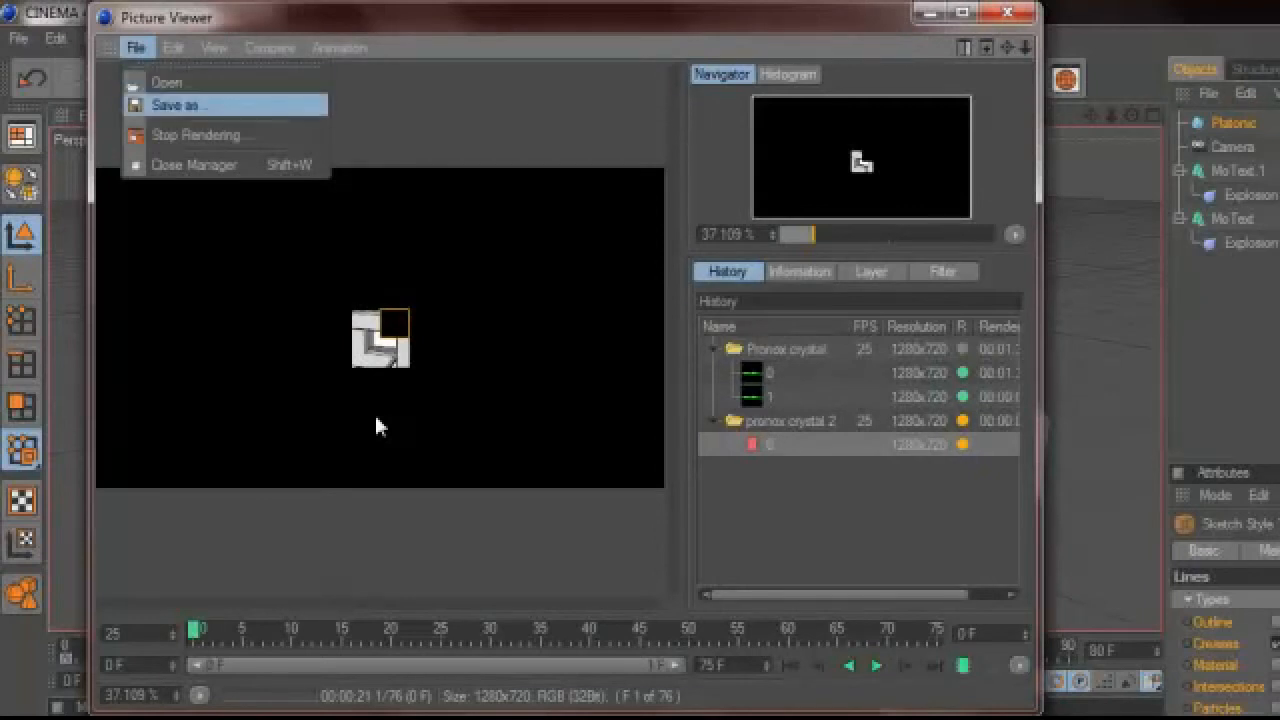
key(Escape)
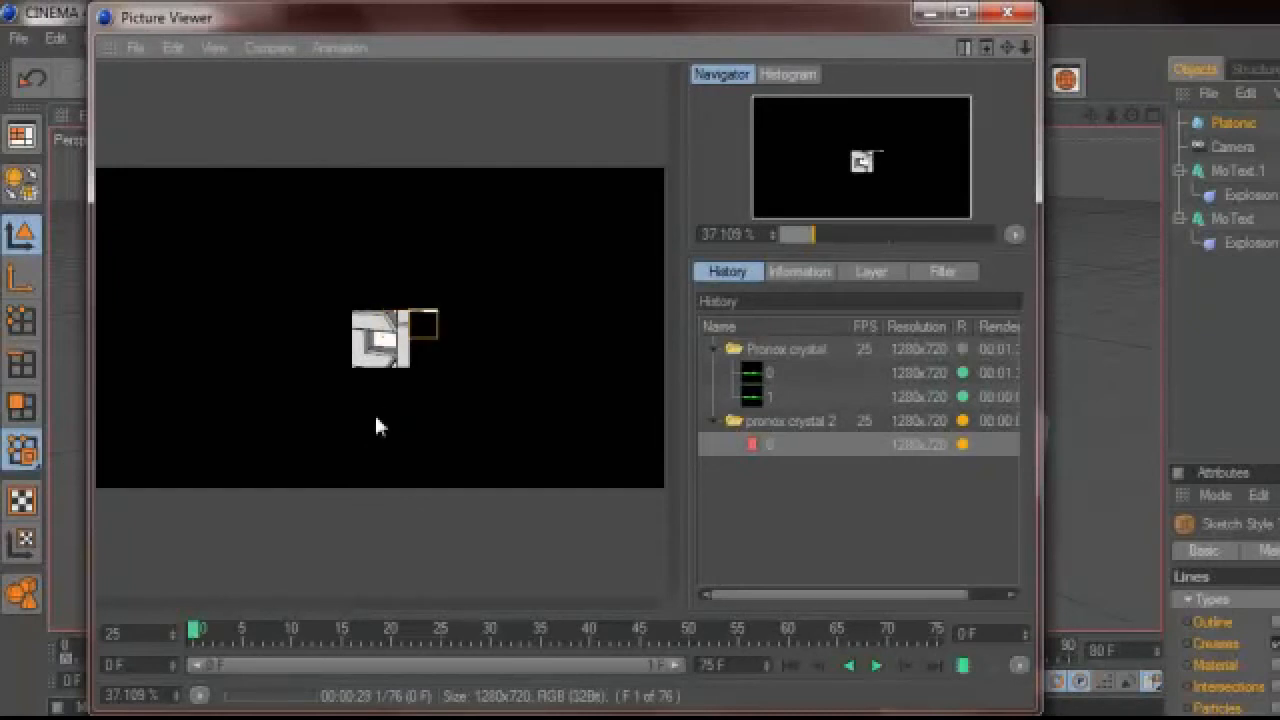
Open the save options for the Picture Viewer render and set the file format to AVI Movie.
key(alt+f)
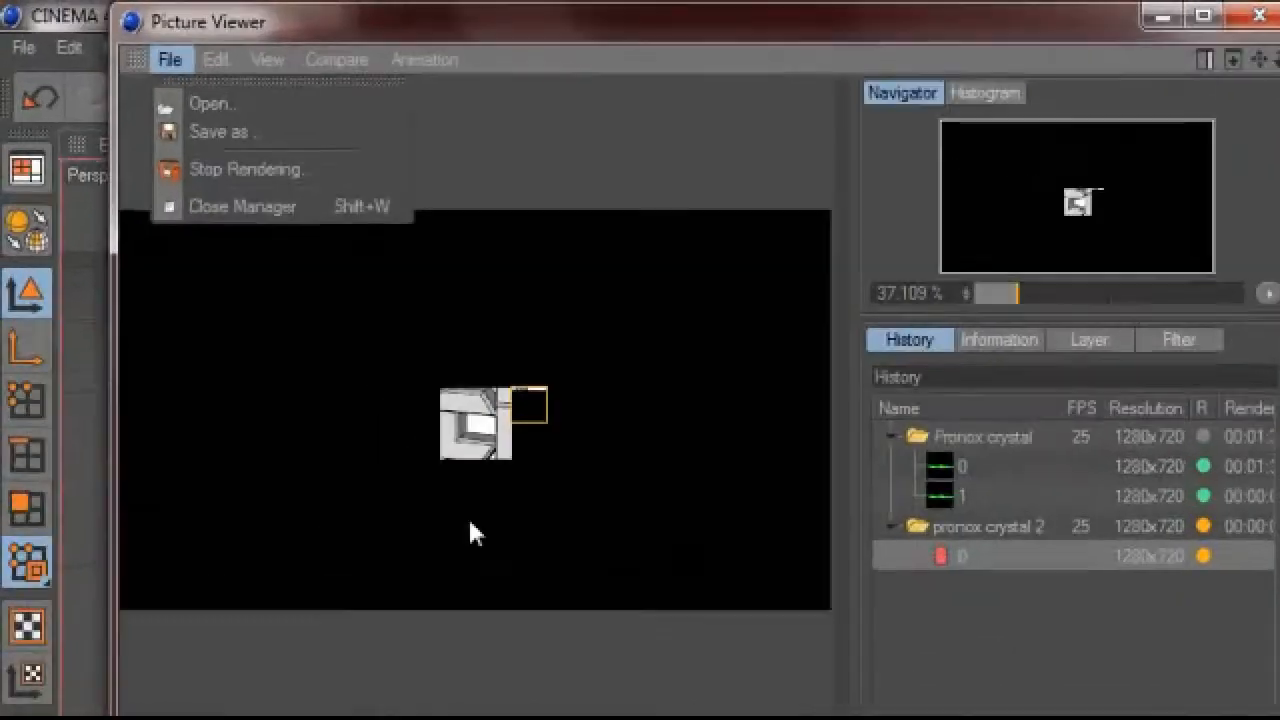
key(Down)
key(Down)
key(Return)
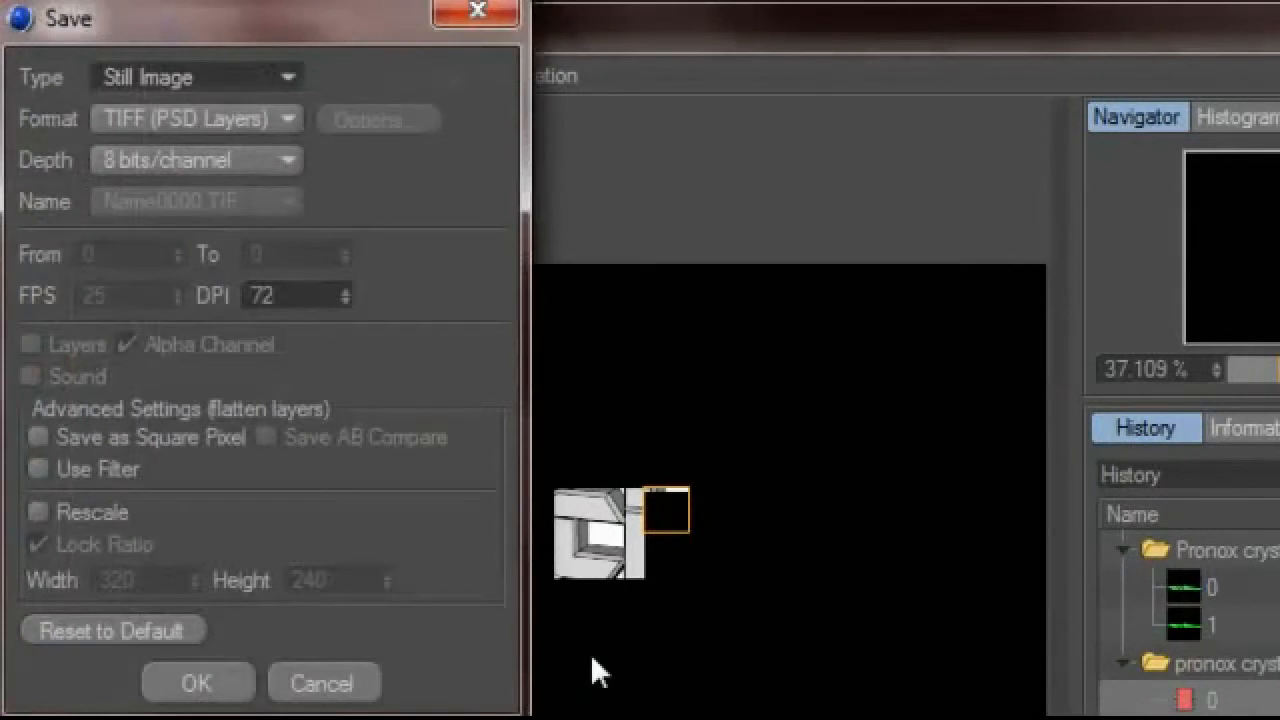
key(Tab)
key(space)
key(Down)
key(Down)
key(Down)
key(Down)
key(Down)
key(Down)
key(Down)
key(Down)
key(Down)
key(Down)
key(Down)
key(Down)
key(Down)
key(Down)
key(Down)
key(Down)
key(Down)
key(Return)
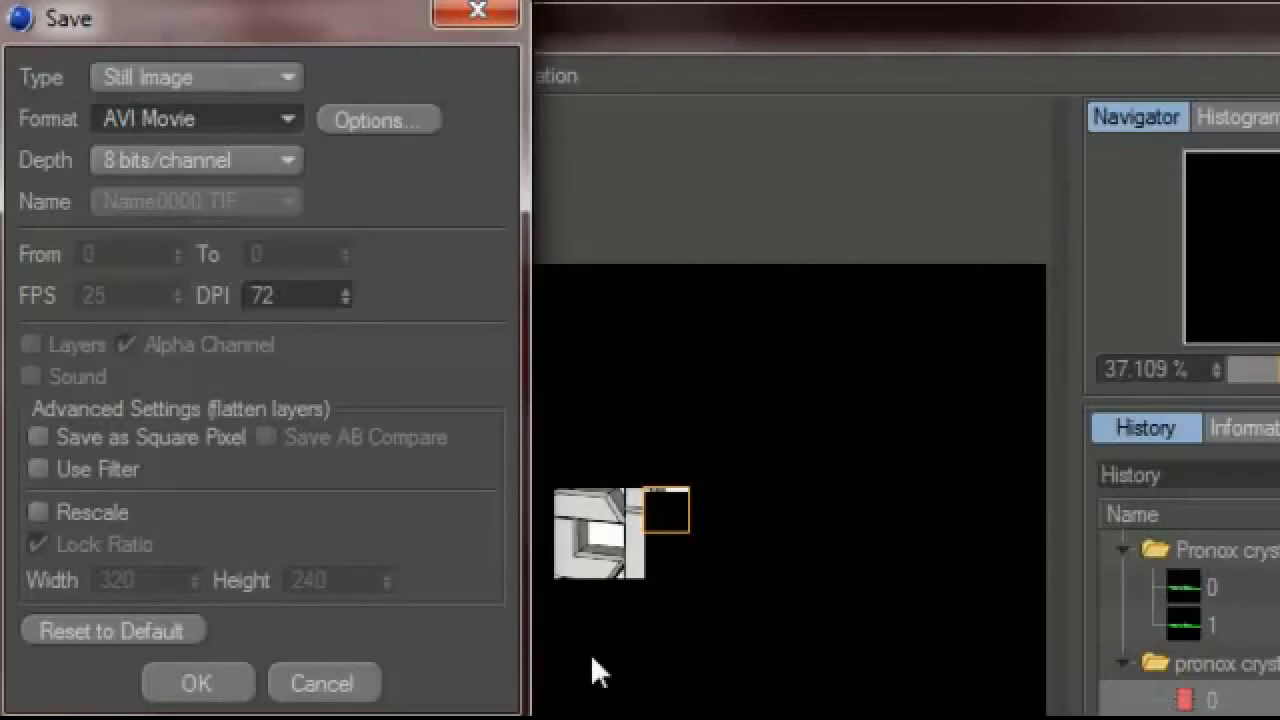
Set the save type to Animation with 8 bits/channel depth and save the render as "pronox crystal" on the Desktop.
key(space)
key(Down)
key(Down)
key(Return)
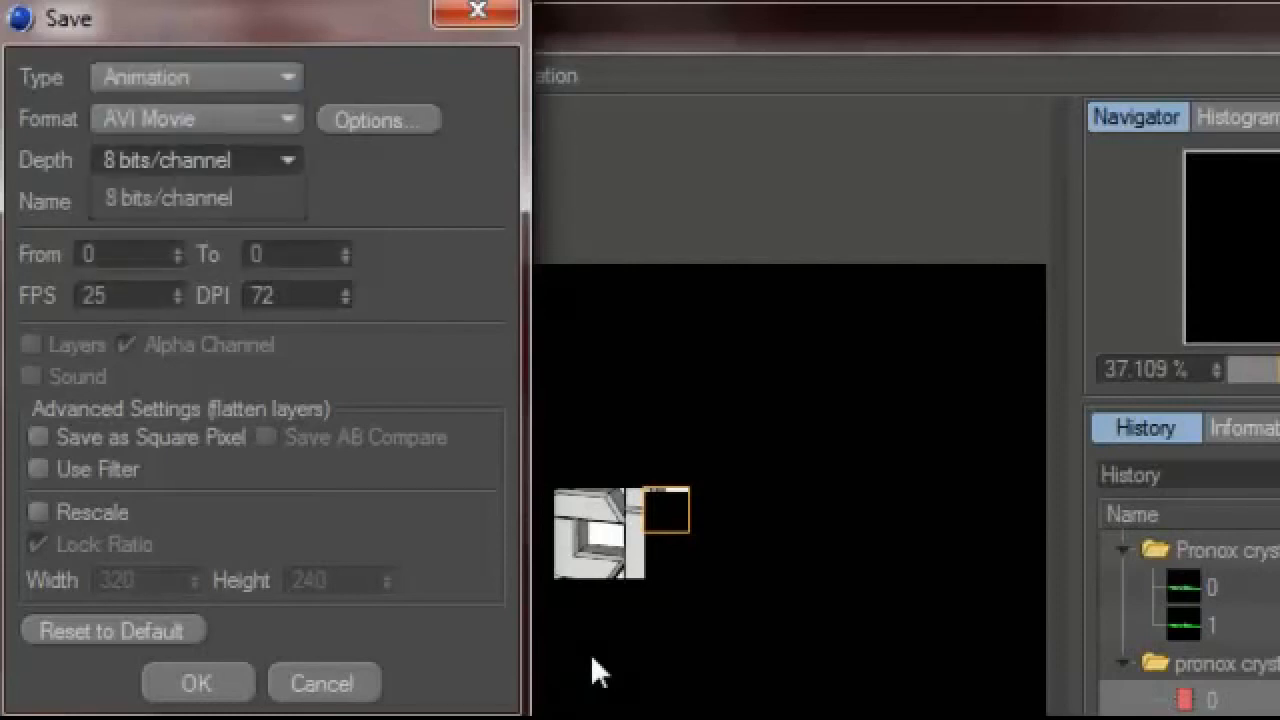
key(Return)
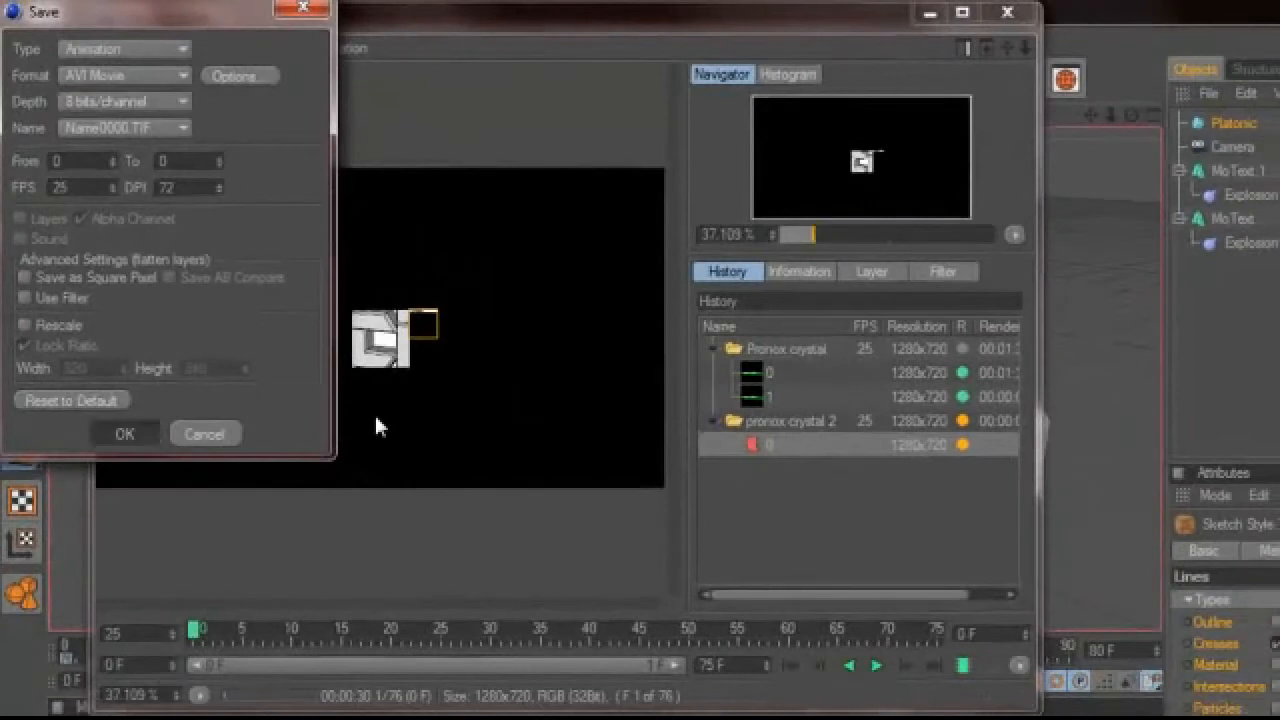
key(Escape)
key(ctrl+s)
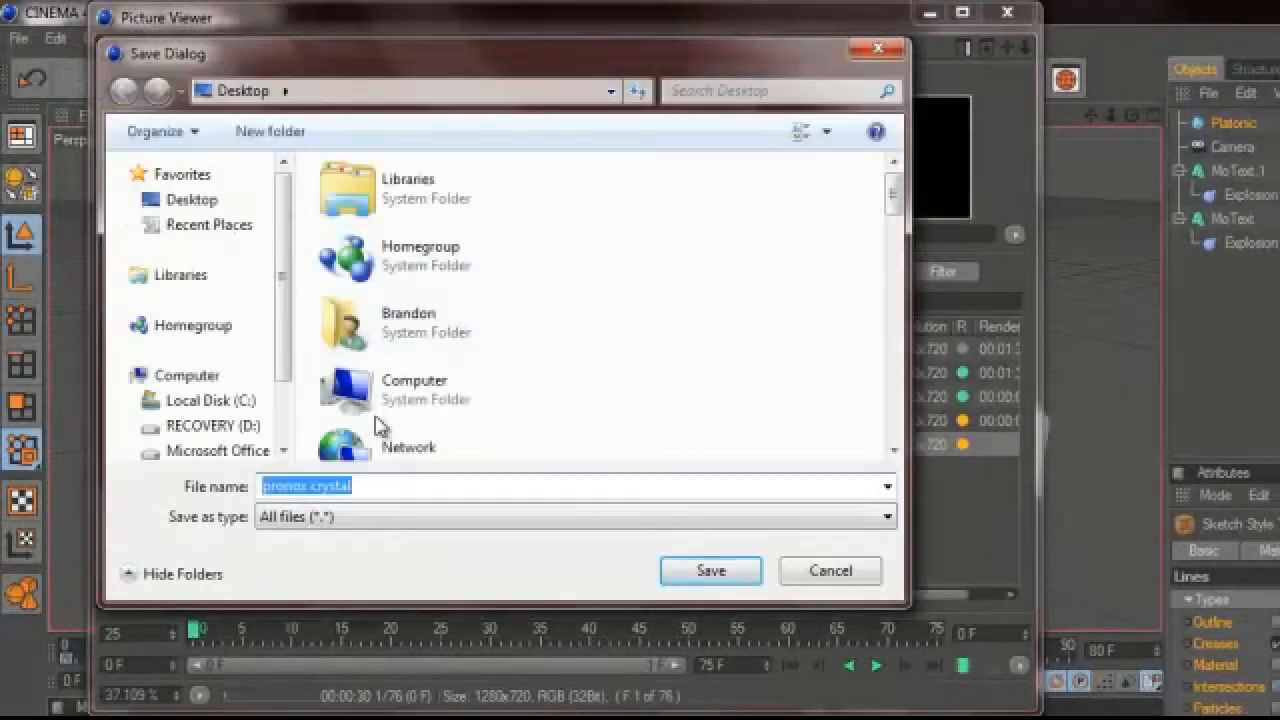
key(Return)
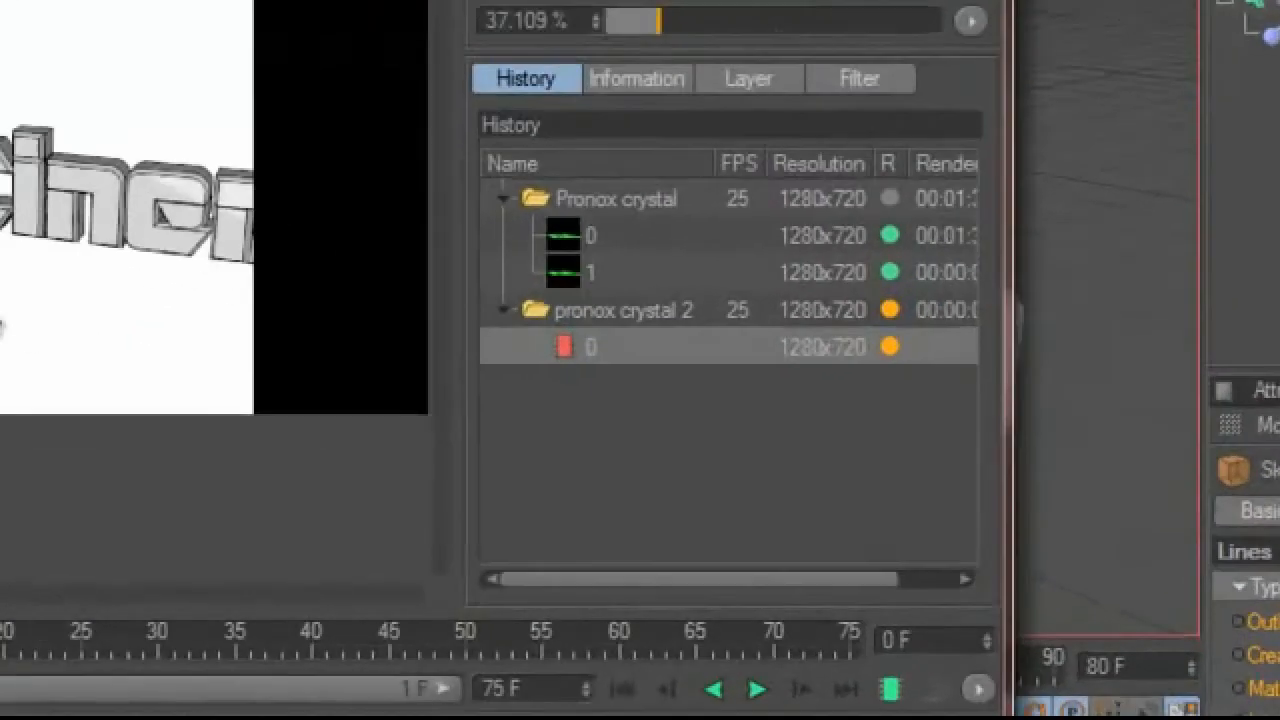
Stop the running external render and close the Picture Viewer.
key(Escape)
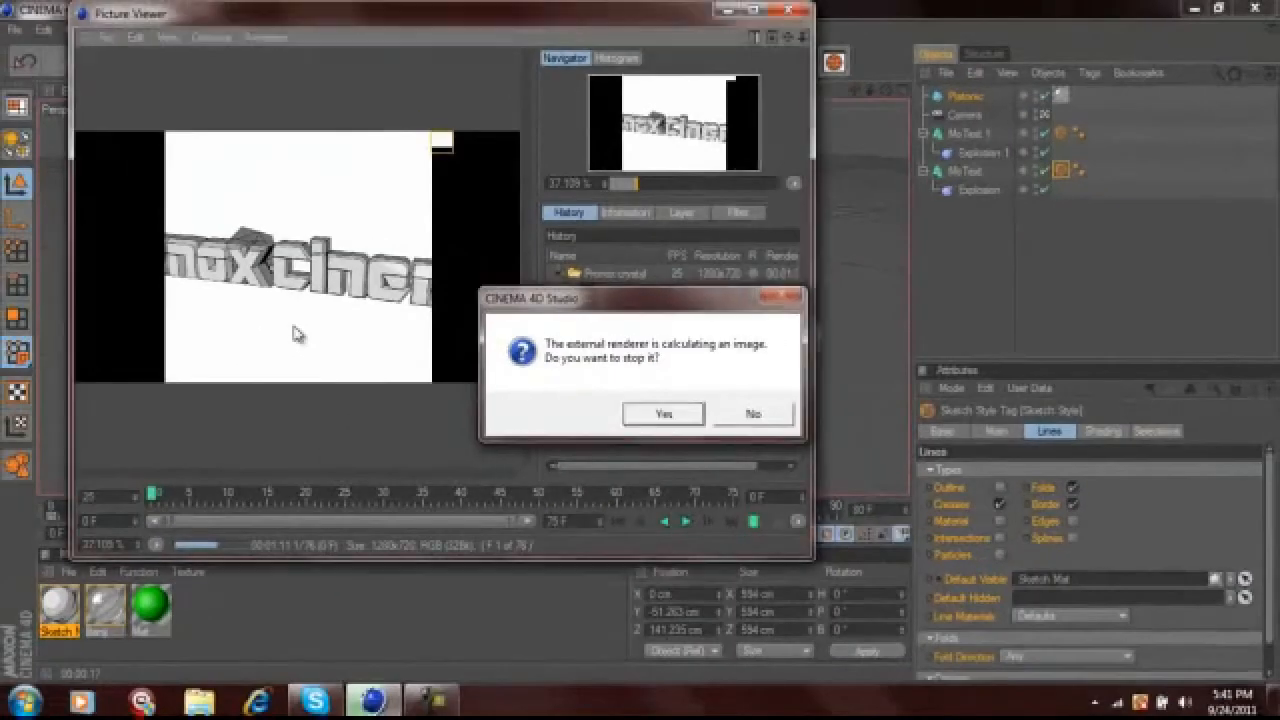
key(Return)
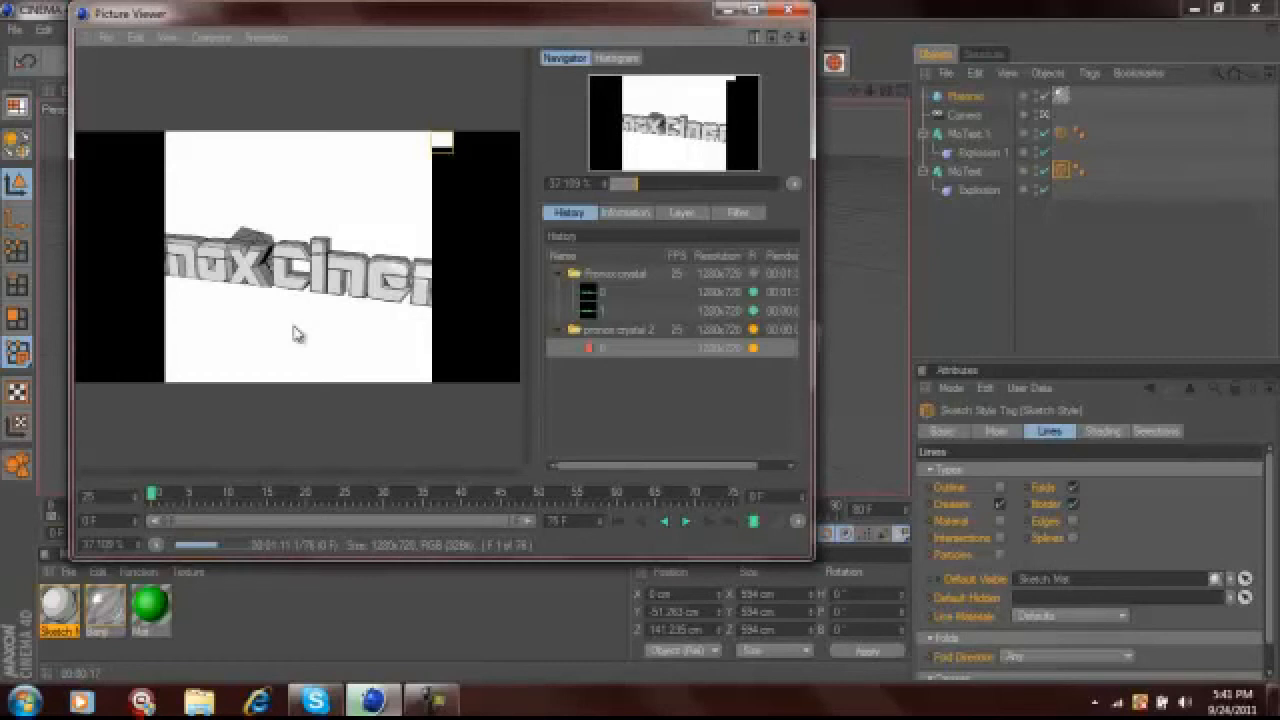
key(XF86AudioRaiseVolume)
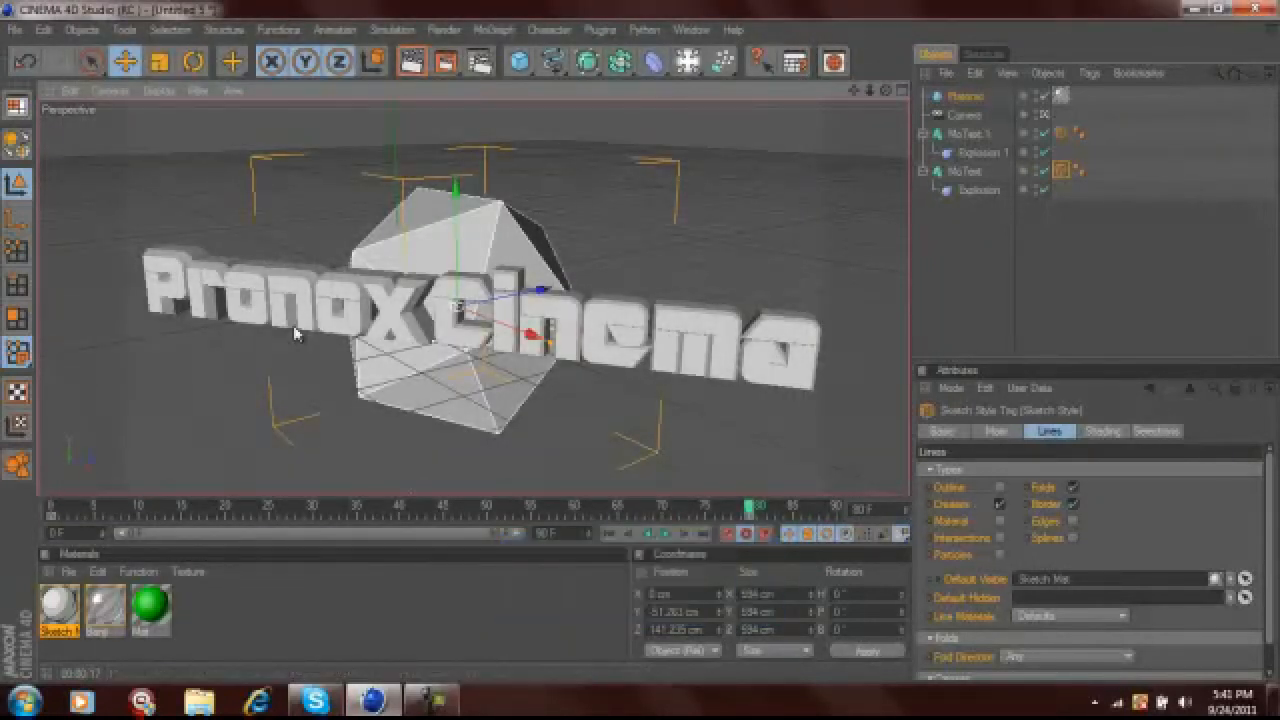
mouse_move(434, 701)
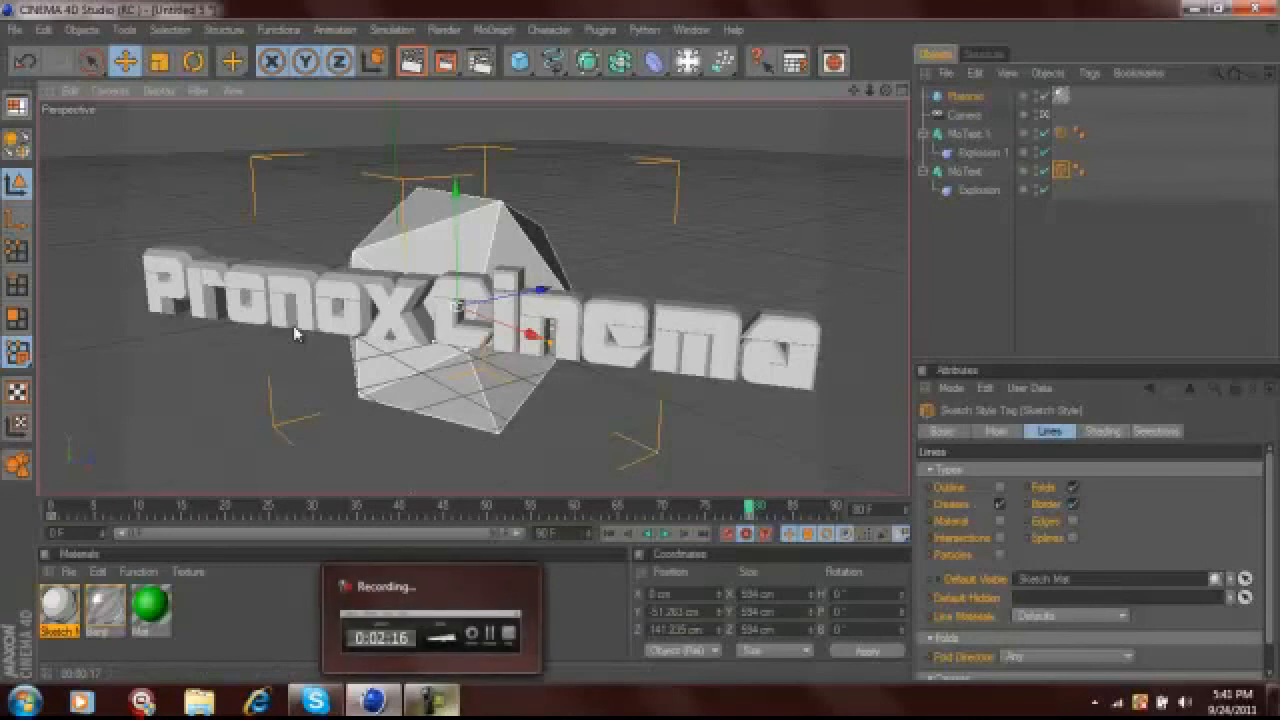